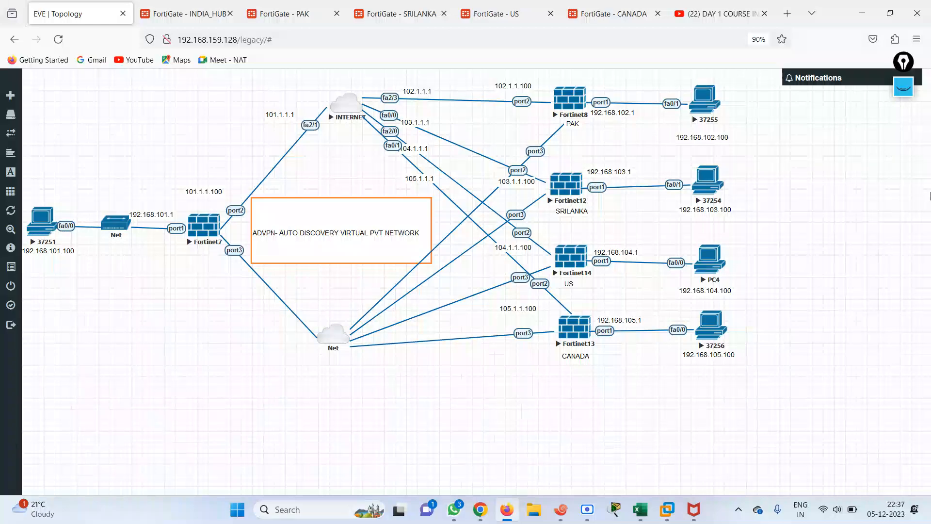
Switch to the freehand pen, write a note at top left and circle Fortinet7
{"action": "left_click", "coordinate": [903, 87]}
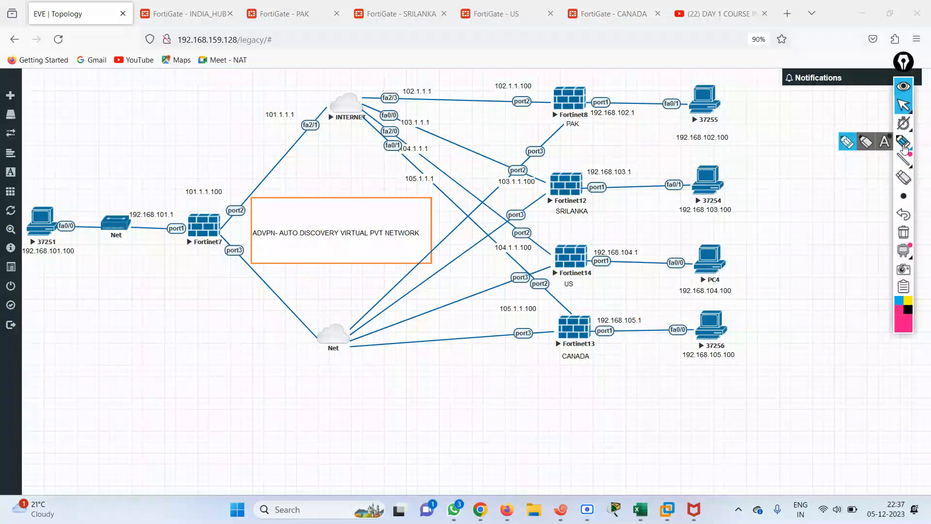
{"action": "left_click", "coordinate": [903, 142]}
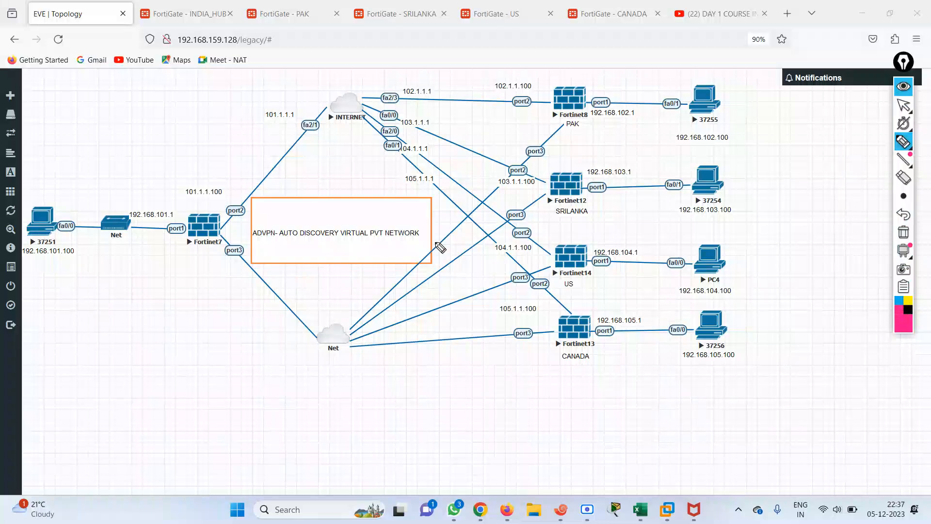
{"action": "mouse_move", "coordinate": [53, 112]}
{"action": "left_mouse_down"}
{"action": "mouse_move", "coordinate": [76, 125]}
{"action": "mouse_move", "coordinate": [106, 97]}
{"action": "mouse_move", "coordinate": [99, 119]}
{"action": "mouse_move", "coordinate": [81, 100]}
{"action": "left_mouse_up"}
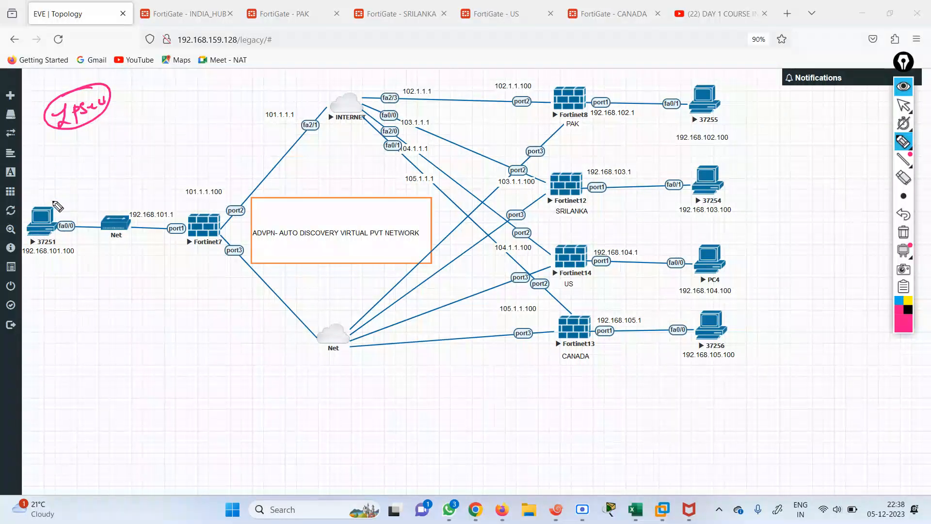
{"action": "mouse_move", "coordinate": [186, 212]}
{"action": "left_mouse_down"}
{"action": "mouse_move", "coordinate": [186, 227]}
{"action": "mouse_move", "coordinate": [204, 209]}
{"action": "mouse_move", "coordinate": [172, 217]}
{"action": "left_mouse_up"}
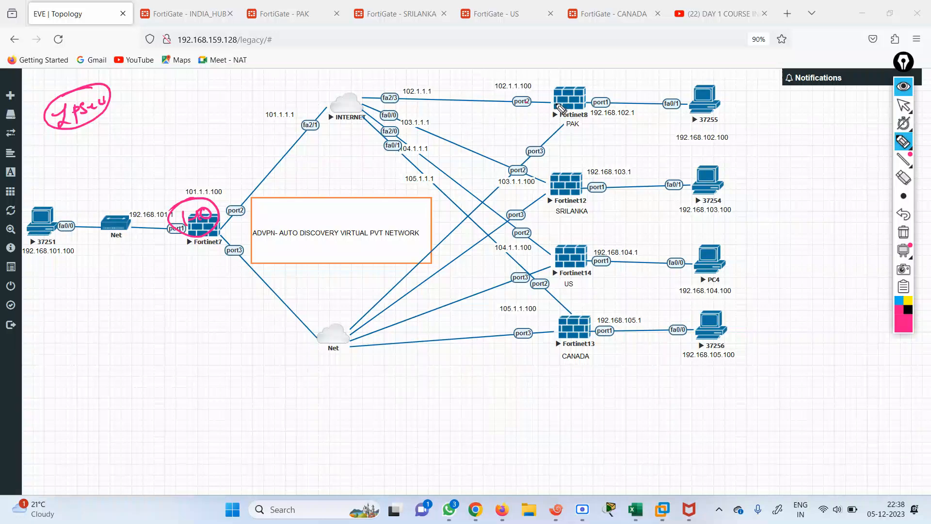
Circle the PAK, SRILANKA, US and CANADA branch firewalls
{"action": "mouse_move", "coordinate": [571, 87]}
{"action": "left_mouse_down"}
{"action": "mouse_move", "coordinate": [541, 107]}
{"action": "mouse_move", "coordinate": [583, 97]}
{"action": "left_mouse_up"}
{"action": "left_click_drag", "start_coordinate": [531, 188], "coordinate": [582, 179]}
{"action": "mouse_move", "coordinate": [576, 266]}
{"action": "left_mouse_down"}
{"action": "mouse_move", "coordinate": [586, 264]}
{"action": "mouse_move", "coordinate": [559, 255]}
{"action": "left_mouse_up"}
{"action": "mouse_move", "coordinate": [587, 310]}
{"action": "left_mouse_down"}
{"action": "mouse_move", "coordinate": [552, 342]}
{"action": "mouse_move", "coordinate": [565, 309]}
{"action": "left_mouse_up"}
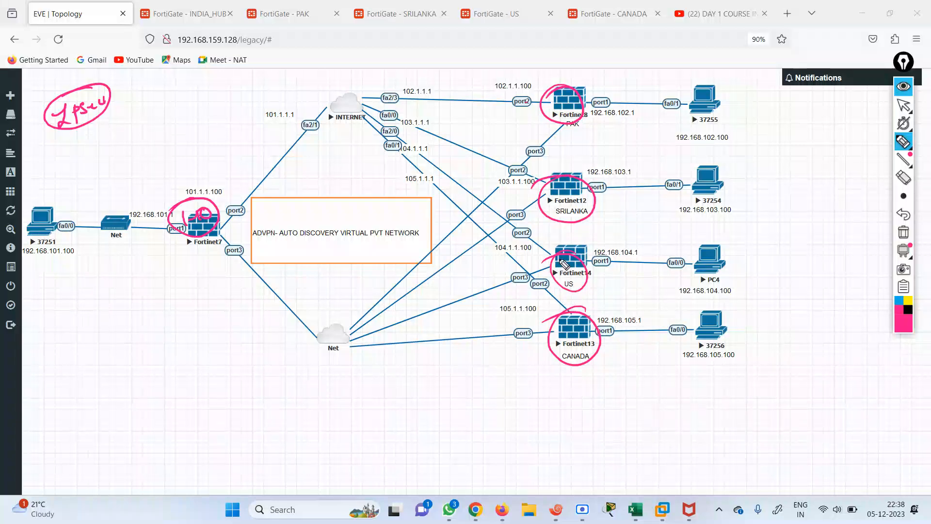
Trace the INTERNET cloud's links to the branches and down to Fortinet7
{"action": "mouse_move", "coordinate": [363, 98]}
{"action": "left_mouse_down"}
{"action": "mouse_move", "coordinate": [324, 117]}
{"action": "mouse_move", "coordinate": [342, 84]}
{"action": "mouse_move", "coordinate": [460, 103]}
{"action": "left_mouse_up"}
{"action": "mouse_move", "coordinate": [406, 125]}
{"action": "left_mouse_down"}
{"action": "mouse_move", "coordinate": [383, 146]}
{"action": "mouse_move", "coordinate": [403, 161]}
{"action": "left_mouse_up"}
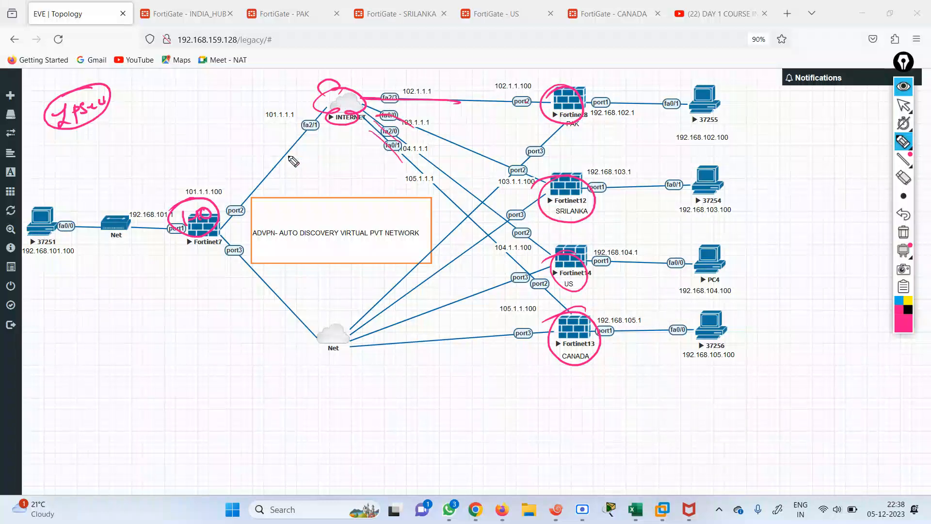
{"action": "mouse_move", "coordinate": [262, 198]}
{"action": "left_mouse_down"}
{"action": "mouse_move", "coordinate": [295, 132]}
{"action": "mouse_move", "coordinate": [328, 144]}
{"action": "mouse_move", "coordinate": [405, 100]}
{"action": "left_mouse_up"}
{"action": "left_click_drag", "start_coordinate": [292, 125], "coordinate": [323, 137]}
Circle the 101.1.1.1–105.1.1.1 labels and draw tunnel lines from Fortinet7 to SRILANKA, US and CANADA
{"action": "left_click_drag", "start_coordinate": [291, 111], "coordinate": [295, 108]}
{"action": "mouse_move", "coordinate": [416, 84]}
{"action": "left_mouse_down"}
{"action": "mouse_move", "coordinate": [396, 95]}
{"action": "mouse_move", "coordinate": [429, 87]}
{"action": "left_mouse_up"}
{"action": "mouse_move", "coordinate": [418, 121]}
{"action": "left_mouse_down"}
{"action": "mouse_move", "coordinate": [402, 118]}
{"action": "mouse_move", "coordinate": [421, 115]}
{"action": "left_mouse_up"}
{"action": "mouse_move", "coordinate": [410, 152]}
{"action": "left_mouse_down"}
{"action": "mouse_move", "coordinate": [425, 142]}
{"action": "mouse_move", "coordinate": [402, 175]}
{"action": "left_mouse_up"}
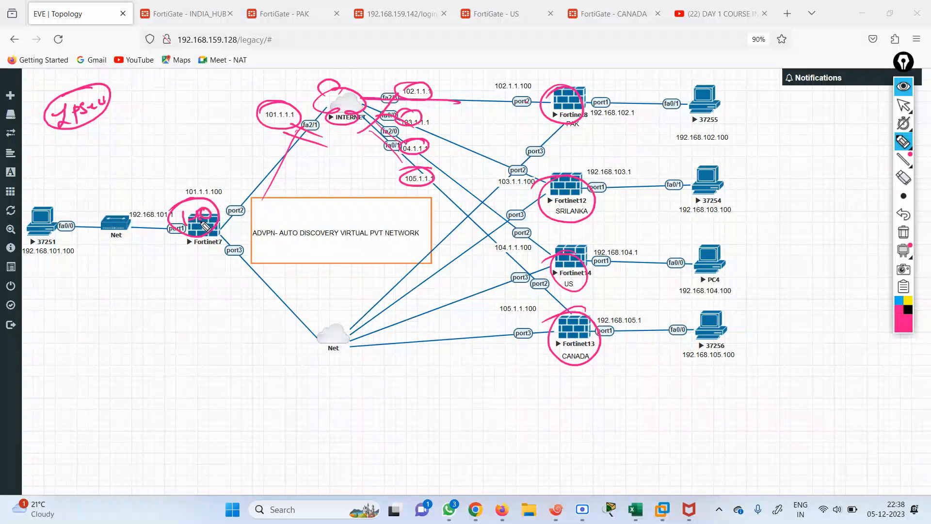
{"action": "mouse_move", "coordinate": [208, 226]}
{"action": "left_mouse_down"}
{"action": "mouse_move", "coordinate": [316, 168]}
{"action": "mouse_move", "coordinate": [577, 106]}
{"action": "mouse_move", "coordinate": [240, 231]}
{"action": "mouse_move", "coordinate": [533, 182]}
{"action": "left_mouse_up"}
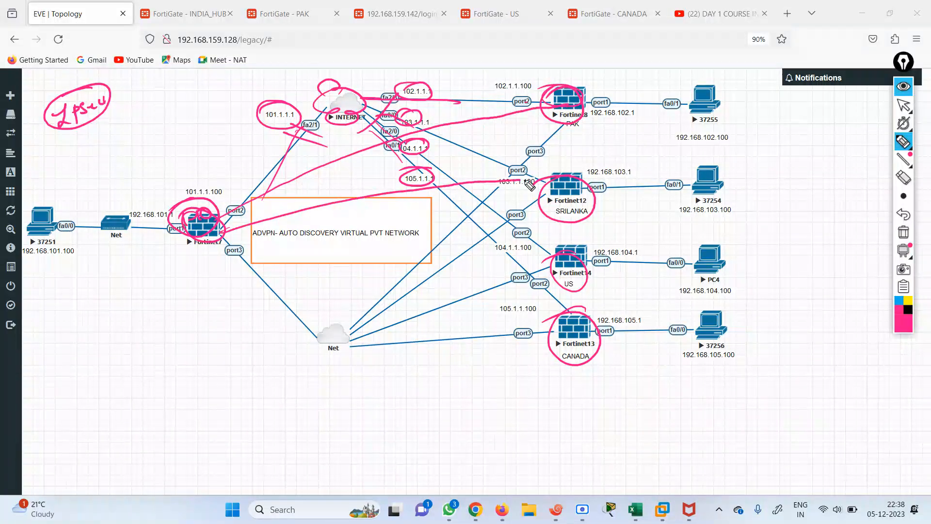
{"action": "mouse_move", "coordinate": [206, 245]}
{"action": "left_mouse_down"}
{"action": "mouse_move", "coordinate": [334, 237]}
{"action": "mouse_move", "coordinate": [553, 262]}
{"action": "left_mouse_up"}
{"action": "left_click_drag", "start_coordinate": [206, 245], "coordinate": [563, 335]}
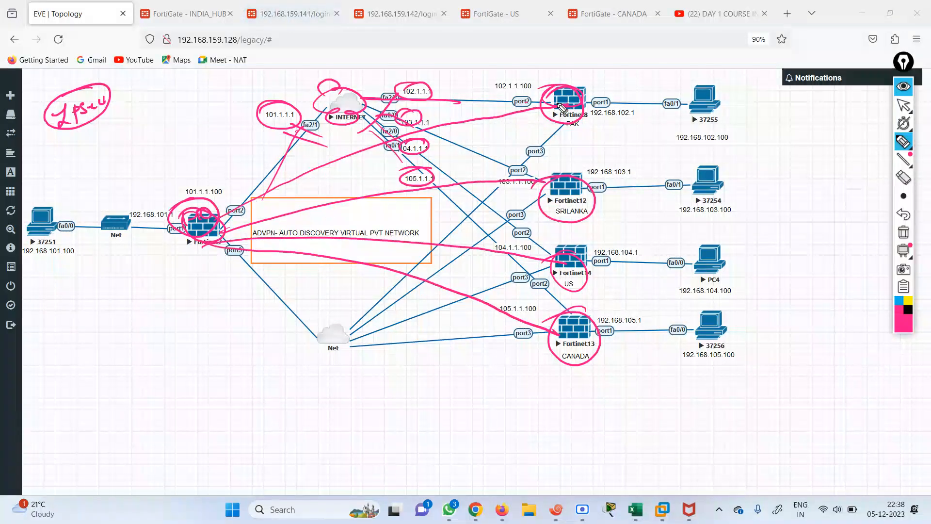
Circle PAK and PCs 37255 and 37251, and draw paths from the branch PCs toward the firewalls
{"action": "left_click_drag", "start_coordinate": [565, 86], "coordinate": [545, 104]}
{"action": "left_click_drag", "start_coordinate": [711, 101], "coordinate": [710, 88]}
{"action": "left_click_drag", "start_coordinate": [55, 202], "coordinate": [61, 224]}
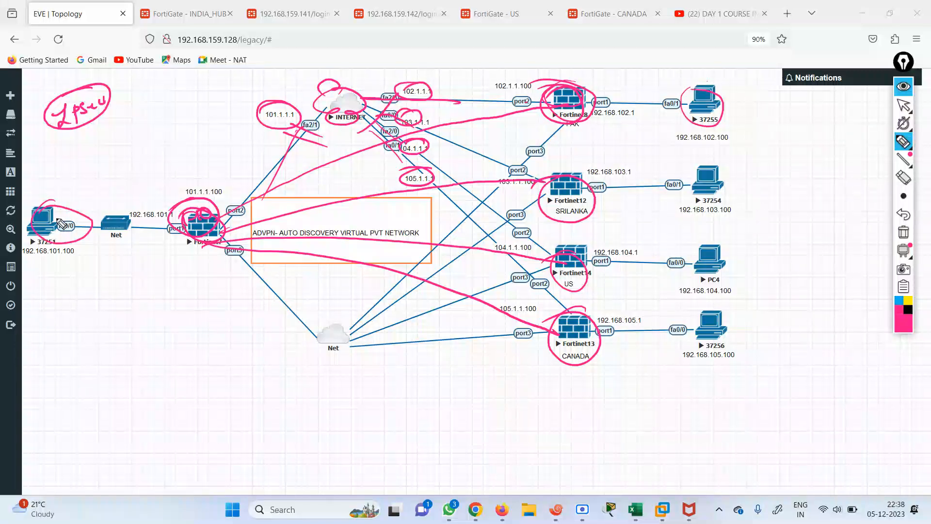
{"action": "left_click_drag", "start_coordinate": [715, 183], "coordinate": [245, 213]}
{"action": "left_click_drag", "start_coordinate": [709, 262], "coordinate": [441, 256]}
{"action": "left_click_drag", "start_coordinate": [706, 325], "coordinate": [543, 323]}
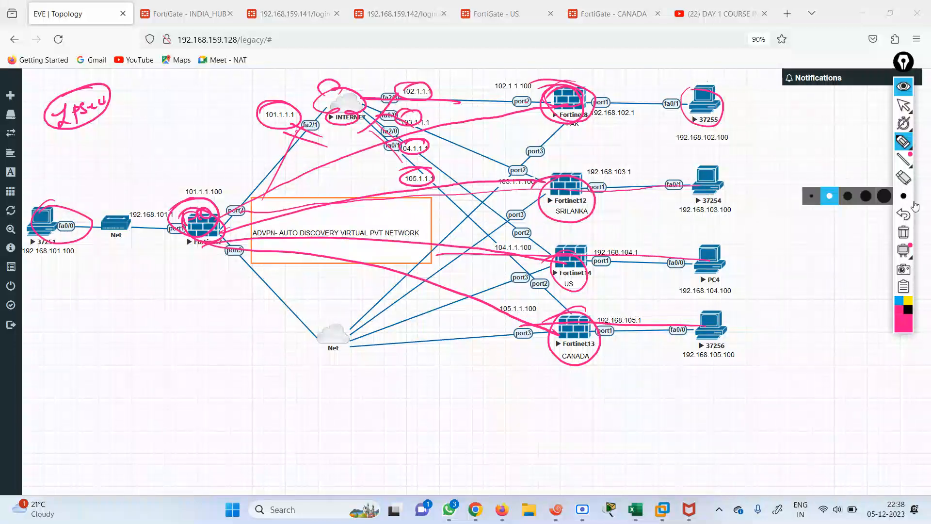
Draw blue, then black, spoke-to-spoke curves: PAK–SRILANKA, PAK–US, SRILANKA–CANADA, CANADA–PAK
{"action": "left_click", "coordinate": [899, 301]}
{"action": "left_click_drag", "start_coordinate": [580, 99], "coordinate": [577, 172]}
{"action": "left_click_drag", "start_coordinate": [564, 122], "coordinate": [543, 246]}
{"action": "mouse_move", "coordinate": [579, 190]}
{"action": "left_mouse_down"}
{"action": "mouse_move", "coordinate": [575, 277]}
{"action": "mouse_move", "coordinate": [592, 318]}
{"action": "left_mouse_up"}
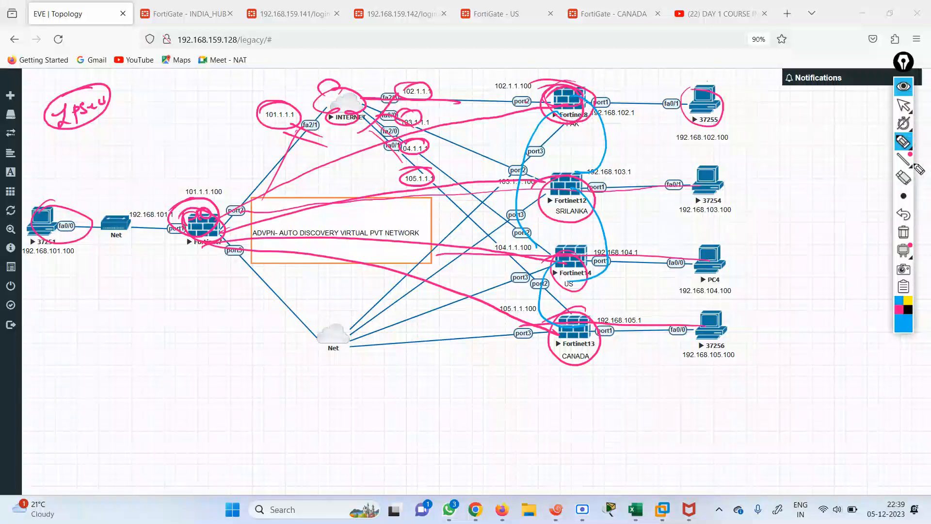
{"action": "left_click", "coordinate": [907, 310]}
{"action": "mouse_move", "coordinate": [580, 102]}
{"action": "left_mouse_down"}
{"action": "mouse_move", "coordinate": [645, 221]}
{"action": "mouse_move", "coordinate": [584, 271]}
{"action": "left_mouse_up"}
{"action": "mouse_move", "coordinate": [561, 339]}
{"action": "left_mouse_down"}
{"action": "mouse_move", "coordinate": [489, 211]}
{"action": "mouse_move", "coordinate": [575, 117]}
{"action": "left_mouse_up"}
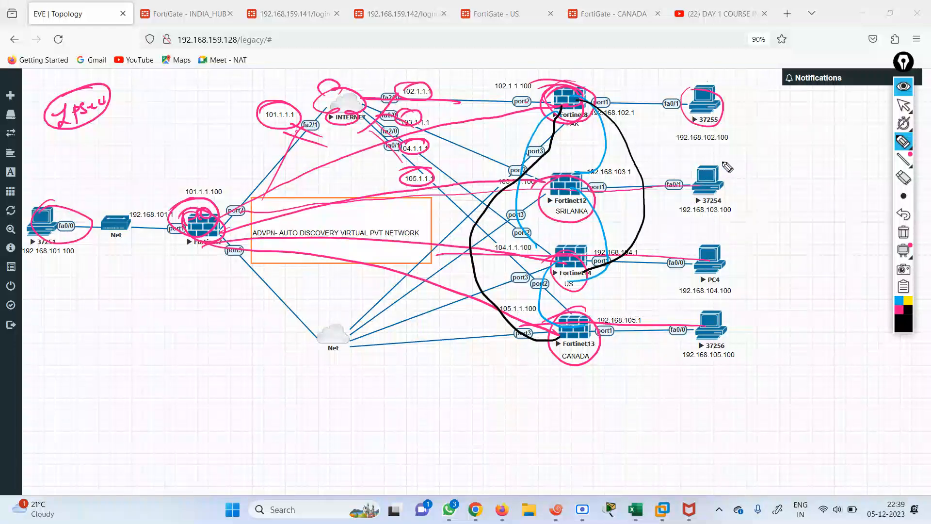
Write a circled 'Fully' full-mesh note and mark the direct links between spokes
{"action": "mouse_move", "coordinate": [743, 162]}
{"action": "left_mouse_down"}
{"action": "mouse_move", "coordinate": [749, 180]}
{"action": "mouse_move", "coordinate": [787, 167]}
{"action": "mouse_move", "coordinate": [796, 199]}
{"action": "mouse_move", "coordinate": [818, 203]}
{"action": "left_mouse_up"}
{"action": "left_click_drag", "start_coordinate": [786, 160], "coordinate": [740, 167]}
{"action": "left_click_drag", "start_coordinate": [554, 154], "coordinate": [631, 145]}
{"action": "left_click_drag", "start_coordinate": [565, 239], "coordinate": [645, 228]}
{"action": "left_click_drag", "start_coordinate": [562, 300], "coordinate": [643, 283]}
{"action": "left_click_drag", "start_coordinate": [569, 112], "coordinate": [576, 306]}
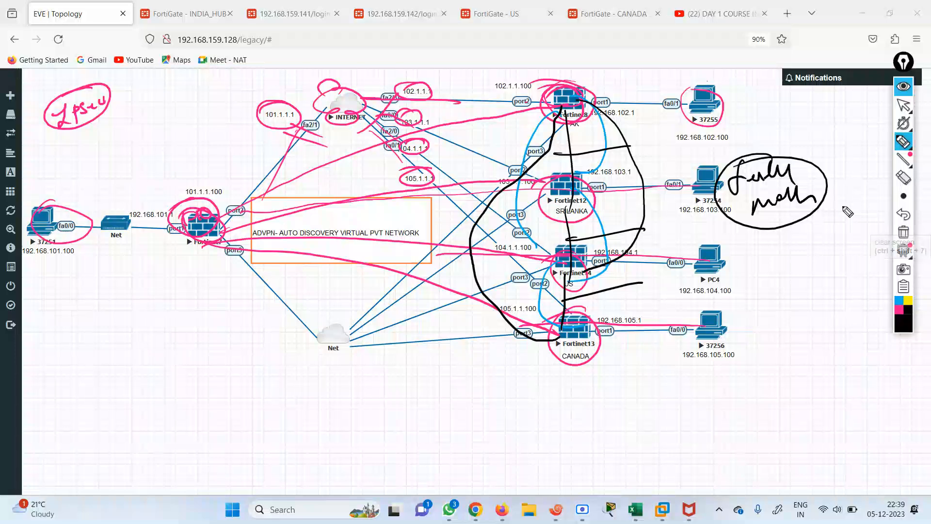
Erase all annotations, then circle Fortinet7, label it hub and draw lines to PAK, SRILANKA and US
{"action": "left_click", "coordinate": [905, 234]}
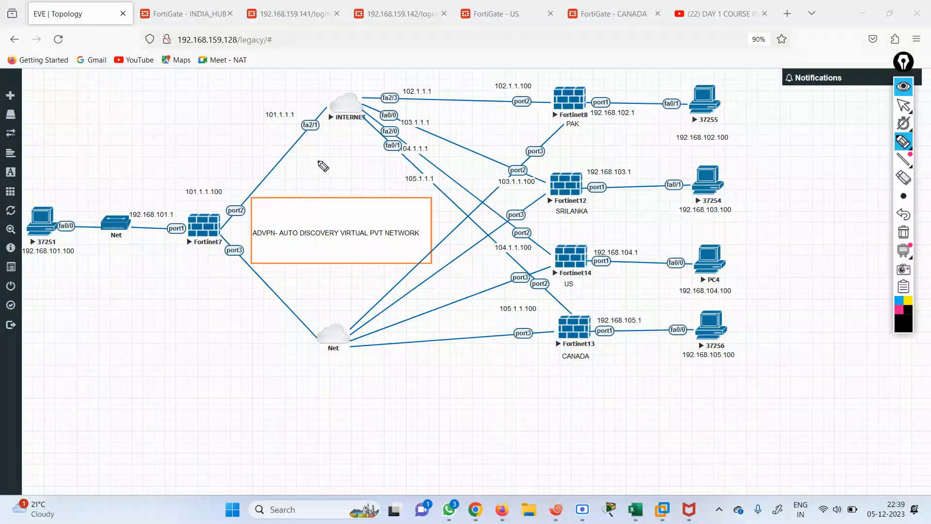
{"action": "mouse_move", "coordinate": [210, 209]}
{"action": "left_mouse_down"}
{"action": "mouse_move", "coordinate": [209, 268]}
{"action": "mouse_move", "coordinate": [221, 212]}
{"action": "mouse_move", "coordinate": [380, 176]}
{"action": "mouse_move", "coordinate": [546, 114]}
{"action": "left_mouse_up"}
{"action": "mouse_move", "coordinate": [254, 236]}
{"action": "left_mouse_down"}
{"action": "mouse_move", "coordinate": [533, 189]}
{"action": "mouse_move", "coordinate": [548, 256]}
{"action": "left_mouse_up"}
{"action": "mouse_move", "coordinate": [221, 261]}
{"action": "left_mouse_down"}
{"action": "mouse_move", "coordinate": [470, 254]}
{"action": "mouse_move", "coordinate": [579, 278]}
{"action": "left_mouse_up"}
{"action": "mouse_move", "coordinate": [161, 190]}
{"action": "left_mouse_down"}
{"action": "mouse_move", "coordinate": [180, 195]}
{"action": "mouse_move", "coordinate": [213, 184]}
{"action": "left_mouse_up"}
Label PAK, SRILANKA, US and CANADA as spokes
{"action": "mouse_move", "coordinate": [577, 99]}
{"action": "left_mouse_down"}
{"action": "mouse_move", "coordinate": [588, 124]}
{"action": "mouse_move", "coordinate": [603, 121]}
{"action": "left_mouse_up"}
{"action": "mouse_move", "coordinate": [579, 224]}
{"action": "left_mouse_down"}
{"action": "mouse_move", "coordinate": [630, 216]}
{"action": "mouse_move", "coordinate": [643, 224]}
{"action": "left_mouse_up"}
{"action": "mouse_move", "coordinate": [595, 261]}
{"action": "left_mouse_down"}
{"action": "mouse_move", "coordinate": [595, 282]}
{"action": "mouse_move", "coordinate": [633, 265]}
{"action": "left_mouse_up"}
{"action": "mouse_move", "coordinate": [576, 346]}
{"action": "left_mouse_down"}
{"action": "mouse_move", "coordinate": [589, 363]}
{"action": "mouse_move", "coordinate": [623, 342]}
{"action": "mouse_move", "coordinate": [638, 355]}
{"action": "left_mouse_up"}
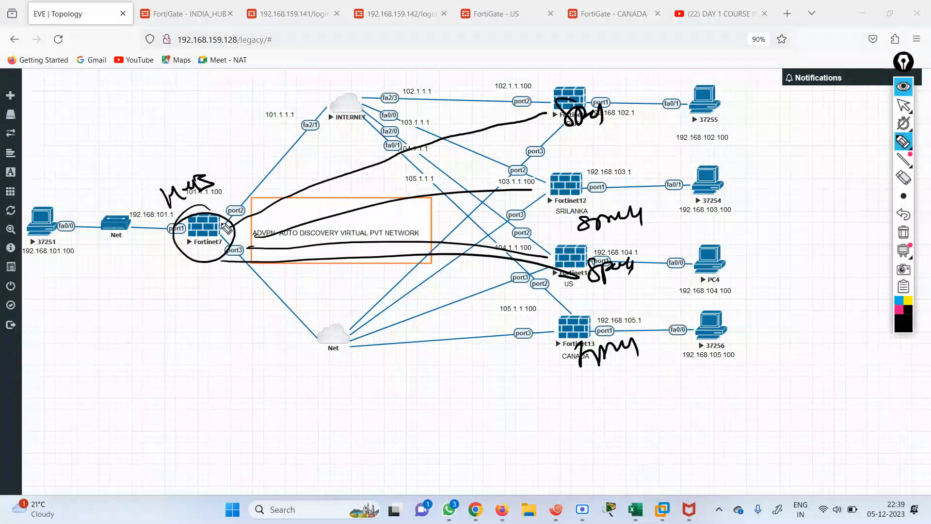
Recircle the hub and draw tunnel lines from it to the spokes, including US and CANADA
{"action": "mouse_move", "coordinate": [212, 228]}
{"action": "left_mouse_down"}
{"action": "mouse_move", "coordinate": [194, 250]}
{"action": "mouse_move", "coordinate": [243, 220]}
{"action": "mouse_move", "coordinate": [449, 140]}
{"action": "left_mouse_up"}
{"action": "left_click_drag", "start_coordinate": [269, 237], "coordinate": [431, 210]}
{"action": "left_click_drag", "start_coordinate": [306, 246], "coordinate": [456, 243]}
{"action": "left_click_drag", "start_coordinate": [323, 267], "coordinate": [509, 268]}
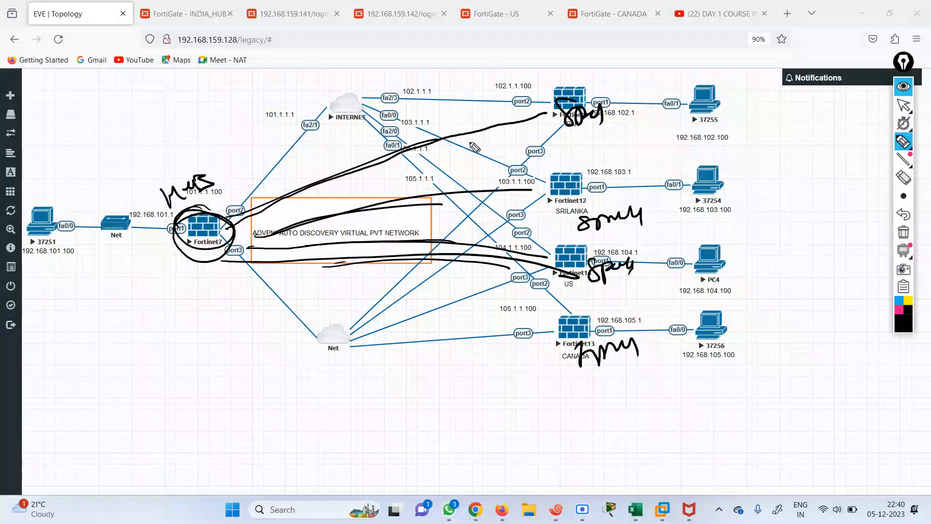
Circle the four spoke firewalls and add a circled ADVPN note at upper left
{"action": "mouse_move", "coordinate": [589, 78]}
{"action": "left_mouse_down"}
{"action": "mouse_move", "coordinate": [546, 114]}
{"action": "mouse_move", "coordinate": [600, 92]}
{"action": "left_mouse_up"}
{"action": "left_click_drag", "start_coordinate": [563, 164], "coordinate": [547, 180]}
{"action": "mouse_move", "coordinate": [594, 251]}
{"action": "left_mouse_down"}
{"action": "mouse_move", "coordinate": [558, 242]}
{"action": "mouse_move", "coordinate": [552, 264]}
{"action": "left_mouse_up"}
{"action": "left_click_drag", "start_coordinate": [587, 312], "coordinate": [555, 325]}
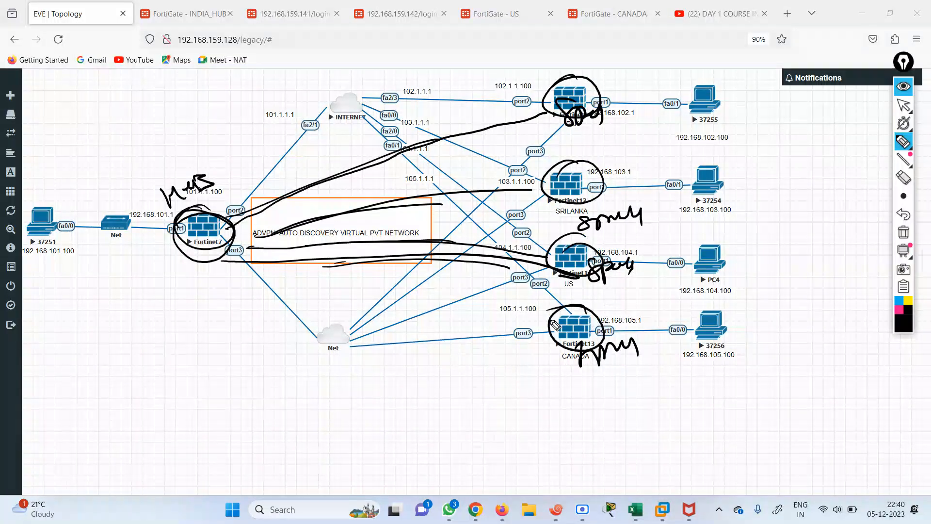
{"action": "mouse_move", "coordinate": [86, 181]}
{"action": "left_mouse_down"}
{"action": "mouse_move", "coordinate": [92, 166]}
{"action": "mouse_move", "coordinate": [121, 152]}
{"action": "mouse_move", "coordinate": [127, 160]}
{"action": "mouse_move", "coordinate": [138, 132]}
{"action": "mouse_move", "coordinate": [154, 137]}
{"action": "mouse_move", "coordinate": [166, 122]}
{"action": "mouse_move", "coordinate": [138, 170]}
{"action": "mouse_move", "coordinate": [162, 160]}
{"action": "mouse_move", "coordinate": [177, 144]}
{"action": "mouse_move", "coordinate": [170, 102]}
{"action": "mouse_move", "coordinate": [108, 175]}
{"action": "mouse_move", "coordinate": [97, 169]}
{"action": "left_mouse_up"}
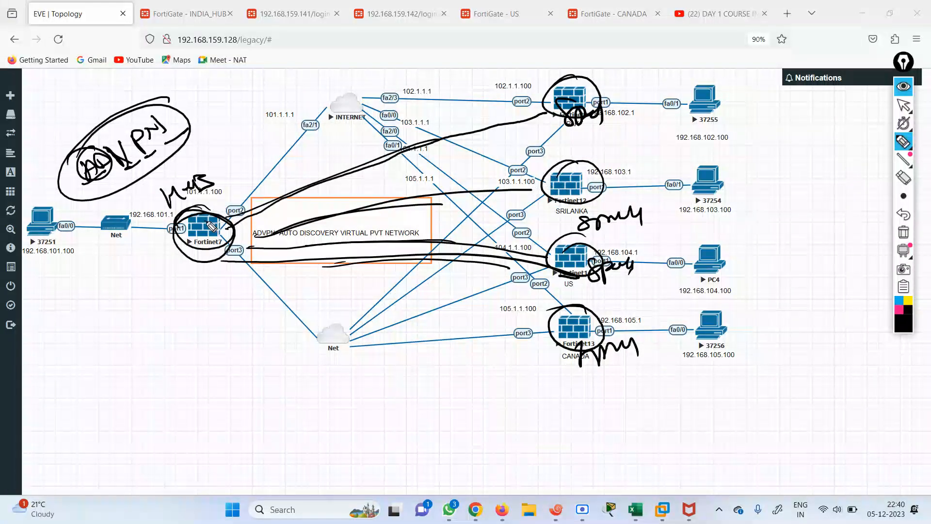
Mark the PAK, SRILANKA, US and CANADA spokes and cross out the hub as down
{"action": "left_click_drag", "start_coordinate": [564, 97], "coordinate": [561, 115]}
{"action": "left_click_drag", "start_coordinate": [575, 182], "coordinate": [573, 195]}
{"action": "left_click_drag", "start_coordinate": [572, 258], "coordinate": [572, 286]}
{"action": "left_click_drag", "start_coordinate": [572, 324], "coordinate": [568, 336]}
{"action": "mouse_move", "coordinate": [178, 265]}
{"action": "left_mouse_down"}
{"action": "mouse_move", "coordinate": [193, 273]}
{"action": "mouse_move", "coordinate": [184, 306]}
{"action": "left_mouse_up"}
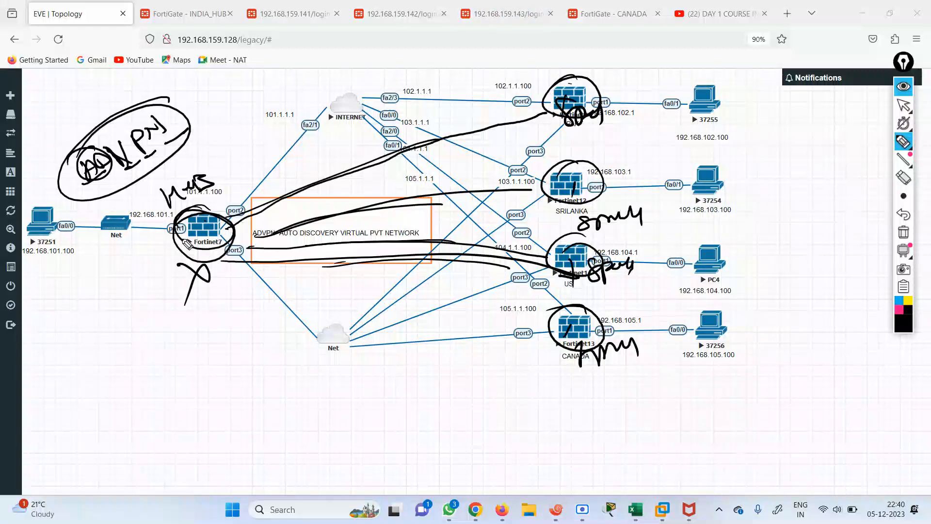
Draw direct spoke paths from PAK to SRILANKA and US, and mark the 101.1.1.100 hub address
{"action": "mouse_move", "coordinate": [601, 104]}
{"action": "left_mouse_down"}
{"action": "mouse_move", "coordinate": [584, 116]}
{"action": "mouse_move", "coordinate": [578, 197]}
{"action": "left_mouse_up"}
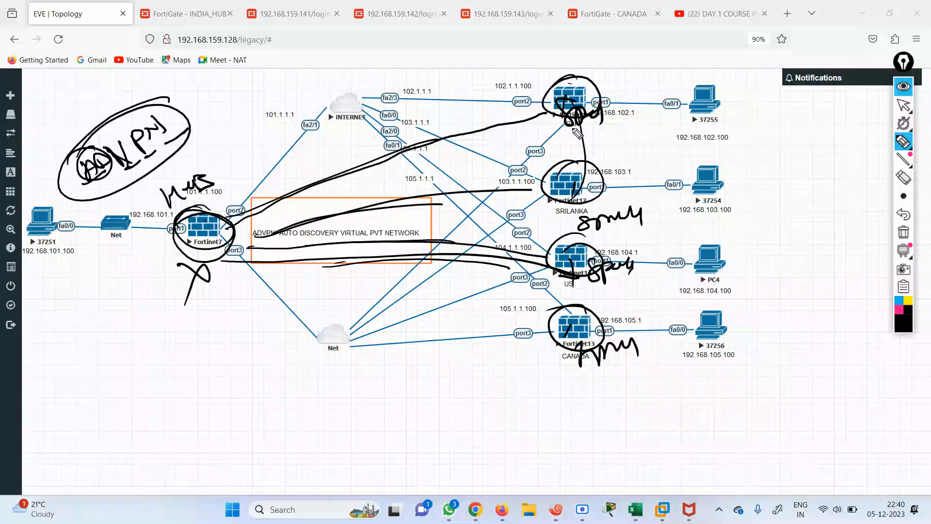
{"action": "mouse_move", "coordinate": [582, 113]}
{"action": "left_mouse_down"}
{"action": "mouse_move", "coordinate": [624, 274]}
{"action": "mouse_move", "coordinate": [643, 267]}
{"action": "mouse_move", "coordinate": [500, 301]}
{"action": "left_mouse_up"}
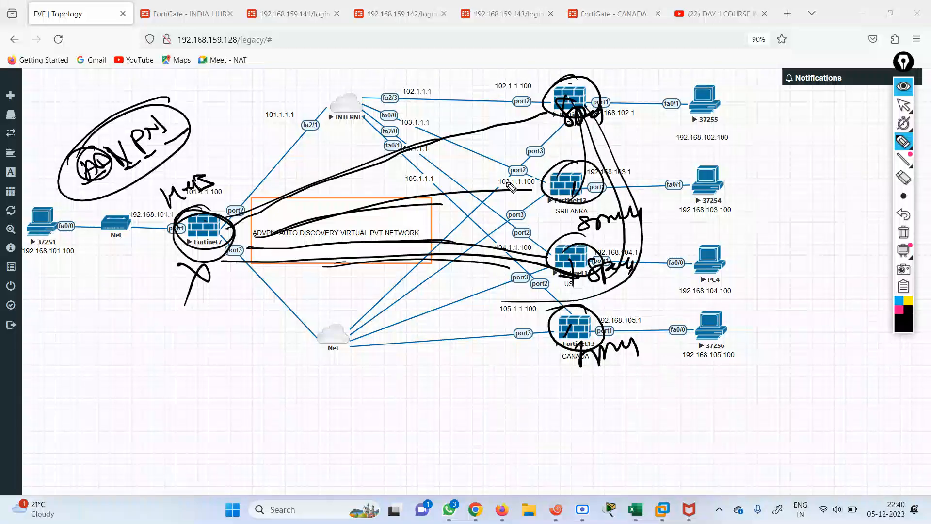
{"action": "left_click_drag", "start_coordinate": [561, 145], "coordinate": [638, 138]}
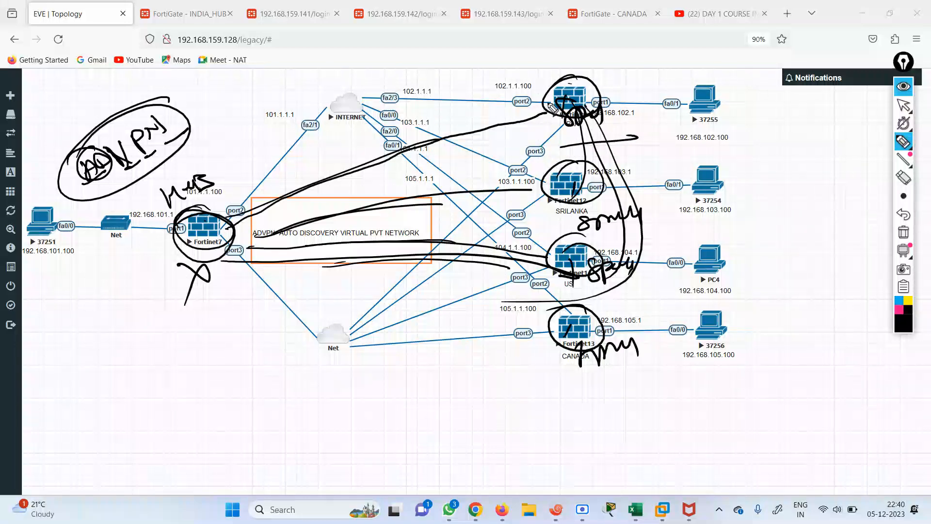
{"action": "mouse_move", "coordinate": [217, 225]}
{"action": "left_mouse_down"}
{"action": "mouse_move", "coordinate": [235, 194]}
{"action": "mouse_move", "coordinate": [217, 210]}
{"action": "left_mouse_up"}
Clear old notes, then circle the hub, PAK, SRILANKA and US and draw the Fortinet7-to-US tunnel
{"action": "left_click", "coordinate": [903, 232]}
{"action": "mouse_move", "coordinate": [197, 207]}
{"action": "left_mouse_down"}
{"action": "mouse_move", "coordinate": [202, 245]}
{"action": "mouse_move", "coordinate": [180, 214]}
{"action": "left_mouse_up"}
{"action": "mouse_move", "coordinate": [557, 92]}
{"action": "left_mouse_down"}
{"action": "mouse_move", "coordinate": [556, 122]}
{"action": "mouse_move", "coordinate": [577, 100]}
{"action": "mouse_move", "coordinate": [558, 127]}
{"action": "left_mouse_up"}
{"action": "mouse_move", "coordinate": [563, 180]}
{"action": "left_mouse_down"}
{"action": "mouse_move", "coordinate": [560, 201]}
{"action": "mouse_move", "coordinate": [585, 202]}
{"action": "mouse_move", "coordinate": [553, 194]}
{"action": "left_mouse_up"}
{"action": "mouse_move", "coordinate": [561, 264]}
{"action": "left_mouse_down"}
{"action": "mouse_move", "coordinate": [594, 236]}
{"action": "mouse_move", "coordinate": [550, 252]}
{"action": "left_mouse_up"}
{"action": "left_click_drag", "start_coordinate": [210, 243], "coordinate": [535, 246]}
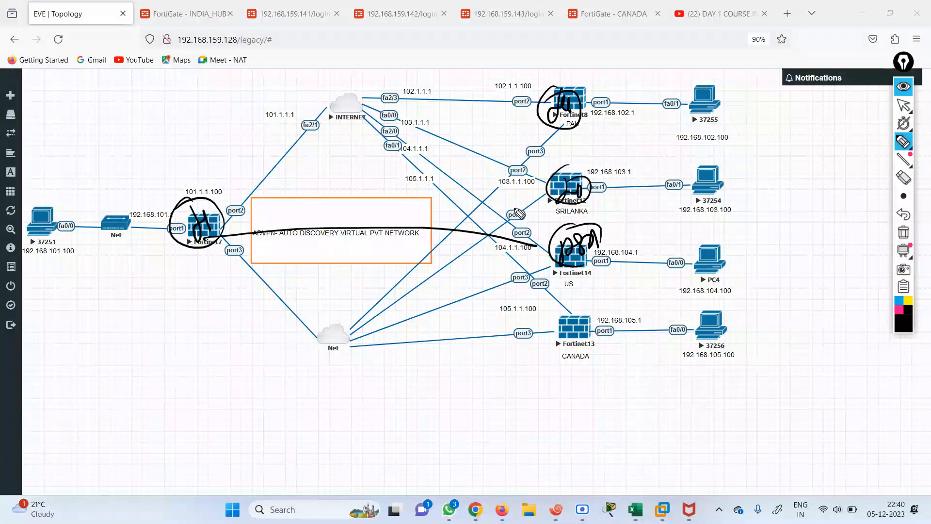
Write ADV above the tunnel, mark each spoke and the hub, then erase every annotation
{"action": "mouse_move", "coordinate": [443, 227]}
{"action": "left_mouse_down"}
{"action": "mouse_move", "coordinate": [438, 216]}
{"action": "mouse_move", "coordinate": [468, 217]}
{"action": "left_mouse_up"}
{"action": "left_click_drag", "start_coordinate": [152, 189], "coordinate": [176, 194]}
{"action": "left_click_drag", "start_coordinate": [537, 104], "coordinate": [596, 110]}
{"action": "left_click_drag", "start_coordinate": [550, 182], "coordinate": [608, 198]}
{"action": "left_click_drag", "start_coordinate": [557, 252], "coordinate": [580, 240]}
{"action": "left_click_drag", "start_coordinate": [543, 319], "coordinate": [583, 311]}
{"action": "left_click_drag", "start_coordinate": [194, 219], "coordinate": [237, 196]}
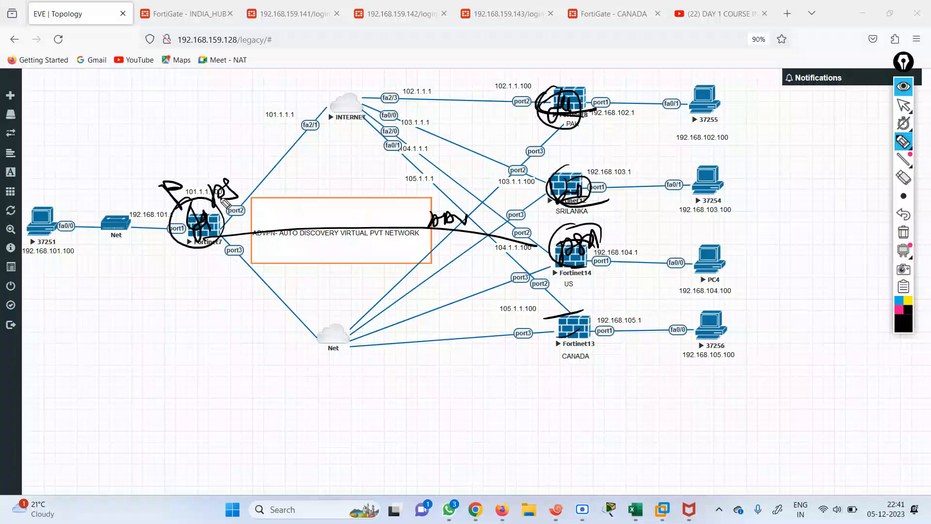
{"action": "mouse_move", "coordinate": [507, 104]}
{"action": "left_mouse_down"}
{"action": "mouse_move", "coordinate": [533, 116]}
{"action": "mouse_move", "coordinate": [530, 131]}
{"action": "left_mouse_up"}
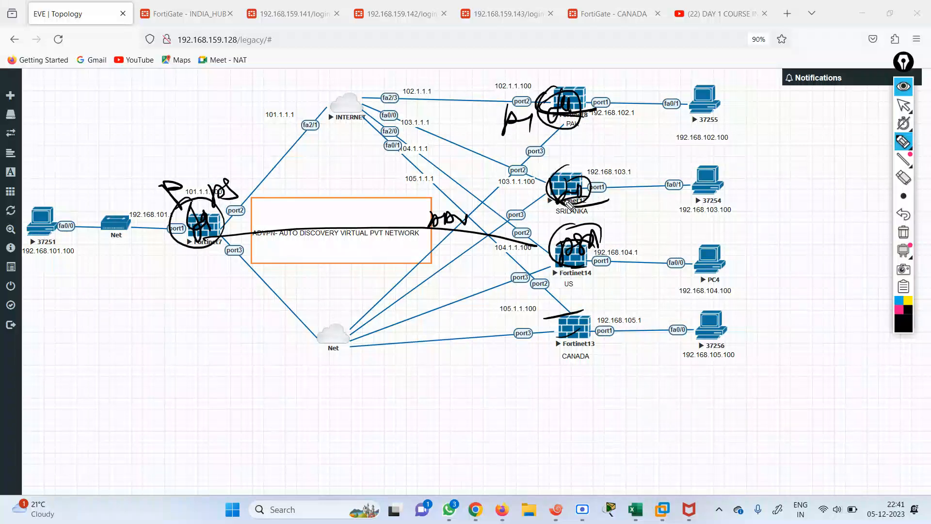
{"action": "left_click", "coordinate": [904, 232]}
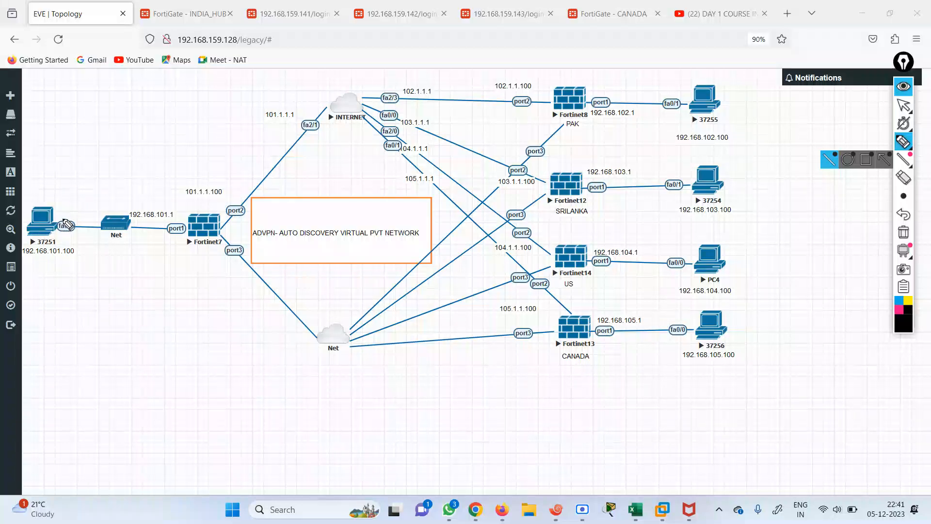
Circle PCs 37251, 37255, 37254, PC4 and 37256 and mark their links
{"action": "left_click_drag", "start_coordinate": [67, 216], "coordinate": [66, 236]}
{"action": "left_click_drag", "start_coordinate": [54, 203], "coordinate": [57, 213]}
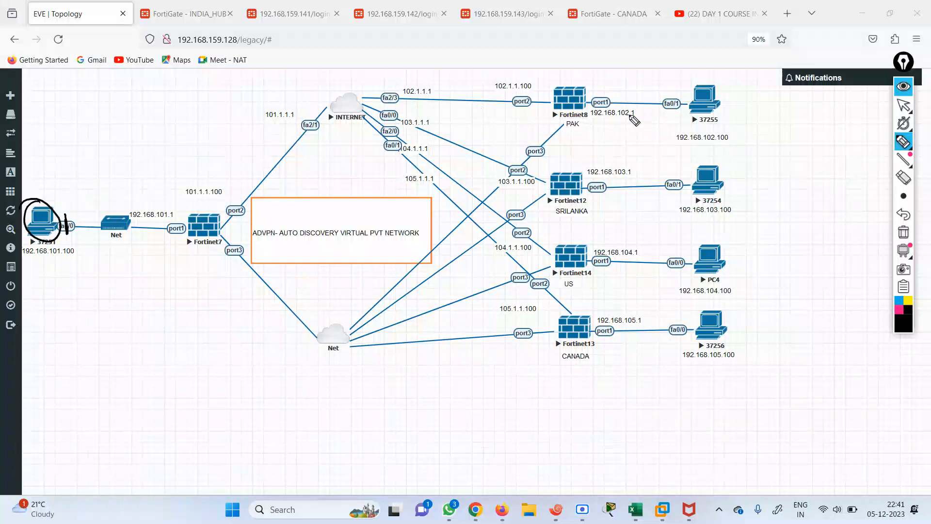
{"action": "left_click_drag", "start_coordinate": [700, 93], "coordinate": [700, 88]}
{"action": "left_click_drag", "start_coordinate": [724, 175], "coordinate": [713, 166]}
{"action": "left_click_drag", "start_coordinate": [717, 240], "coordinate": [694, 262]}
{"action": "left_click_drag", "start_coordinate": [716, 308], "coordinate": [701, 306]}
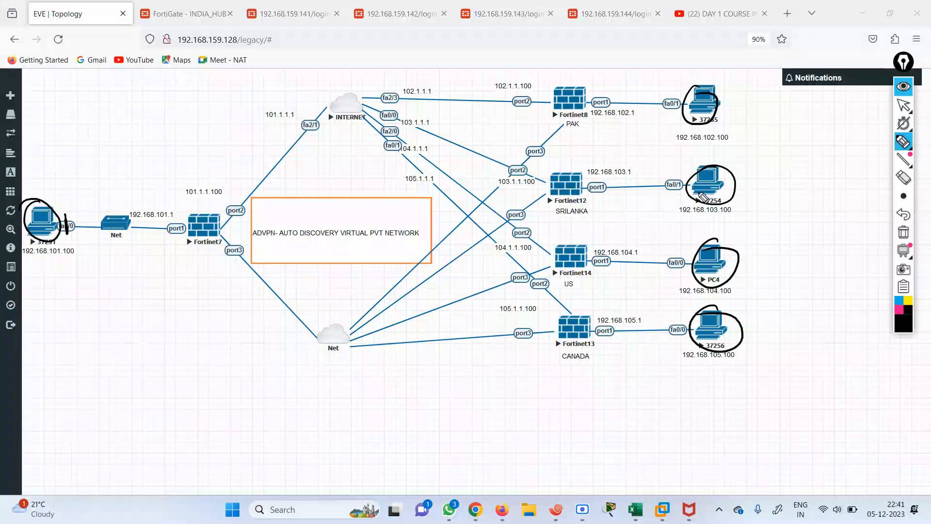
{"action": "left_click_drag", "start_coordinate": [707, 185], "coordinate": [752, 203]}
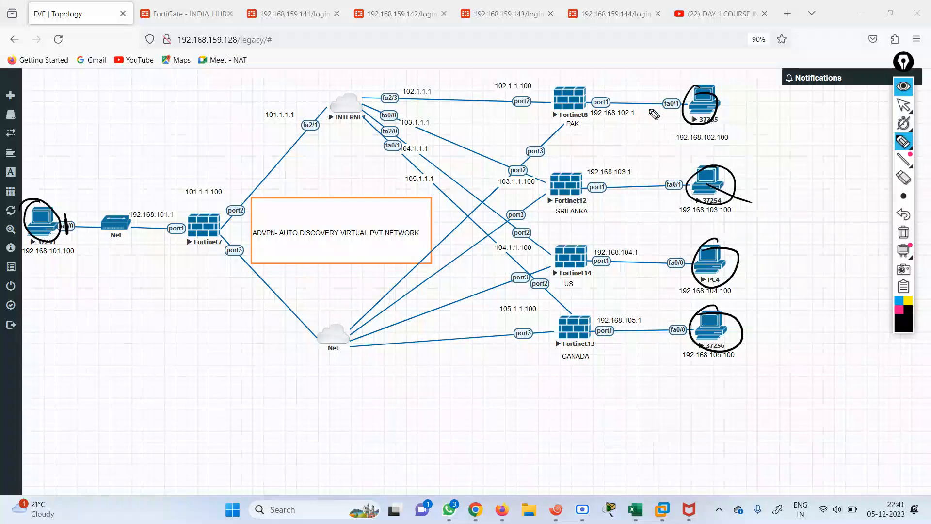
{"action": "mouse_move", "coordinate": [71, 214]}
{"action": "left_mouse_down"}
{"action": "mouse_move", "coordinate": [73, 265]}
{"action": "mouse_move", "coordinate": [72, 242]}
{"action": "left_mouse_up"}
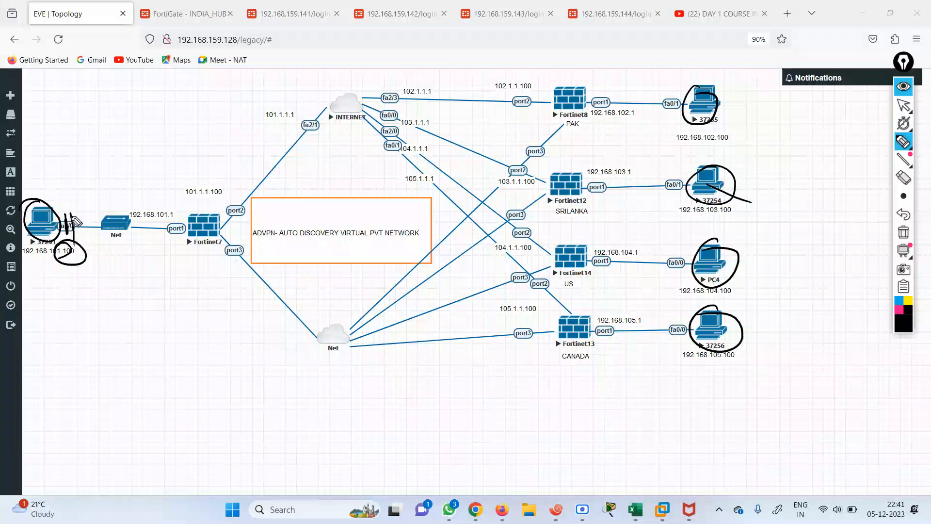
Circle the 192.168.101.1 gateway label and draw arrows from each branch PC to its spoke firewall
{"action": "mouse_move", "coordinate": [54, 195]}
{"action": "left_mouse_down"}
{"action": "mouse_move", "coordinate": [107, 171]}
{"action": "mouse_move", "coordinate": [110, 141]}
{"action": "mouse_move", "coordinate": [130, 154]}
{"action": "mouse_move", "coordinate": [173, 133]}
{"action": "mouse_move", "coordinate": [172, 120]}
{"action": "left_mouse_up"}
{"action": "mouse_move", "coordinate": [188, 210]}
{"action": "left_mouse_down"}
{"action": "mouse_move", "coordinate": [165, 195]}
{"action": "mouse_move", "coordinate": [176, 231]}
{"action": "left_mouse_up"}
{"action": "mouse_move", "coordinate": [184, 138]}
{"action": "left_mouse_down"}
{"action": "mouse_move", "coordinate": [155, 228]}
{"action": "mouse_move", "coordinate": [160, 213]}
{"action": "mouse_move", "coordinate": [199, 232]}
{"action": "left_mouse_up"}
{"action": "mouse_move", "coordinate": [693, 115]}
{"action": "left_mouse_down"}
{"action": "mouse_move", "coordinate": [586, 106]}
{"action": "mouse_move", "coordinate": [599, 136]}
{"action": "left_mouse_up"}
{"action": "left_click_drag", "start_coordinate": [692, 189], "coordinate": [616, 206]}
{"action": "left_click_drag", "start_coordinate": [624, 192], "coordinate": [618, 221]}
{"action": "mouse_move", "coordinate": [689, 258]}
{"action": "left_mouse_down"}
{"action": "mouse_move", "coordinate": [609, 260]}
{"action": "mouse_move", "coordinate": [610, 275]}
{"action": "left_mouse_up"}
{"action": "mouse_move", "coordinate": [689, 331]}
{"action": "left_mouse_down"}
{"action": "mouse_move", "coordinate": [628, 332]}
{"action": "mouse_move", "coordinate": [647, 352]}
{"action": "left_mouse_up"}
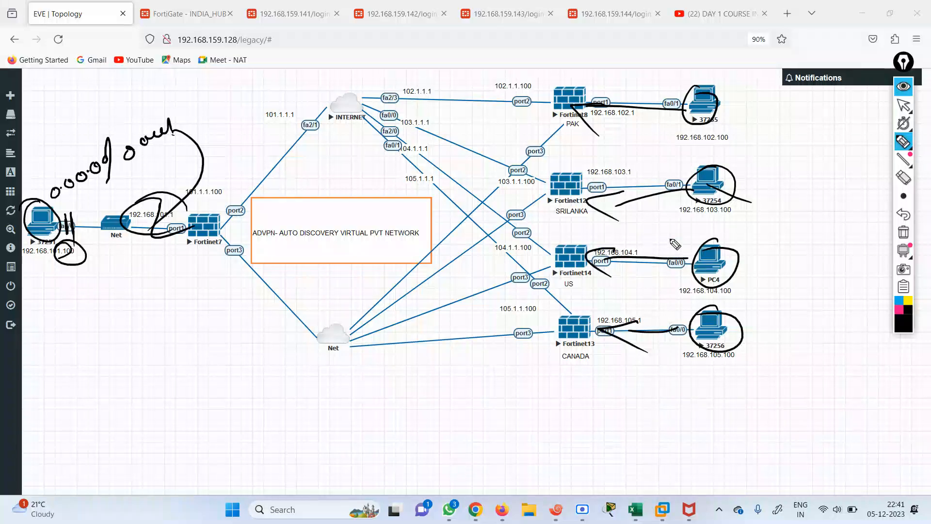
Circle the Fortinet13, Fortinet14, Fortinet12 and Fortinet8 spoke firewalls
{"action": "left_click_drag", "start_coordinate": [574, 310], "coordinate": [589, 310]}
{"action": "left_click_drag", "start_coordinate": [575, 243], "coordinate": [588, 247]}
{"action": "mouse_move", "coordinate": [575, 161]}
{"action": "left_mouse_down"}
{"action": "mouse_move", "coordinate": [545, 194]}
{"action": "mouse_move", "coordinate": [587, 175]}
{"action": "left_mouse_up"}
{"action": "left_click_drag", "start_coordinate": [575, 79], "coordinate": [579, 77]}
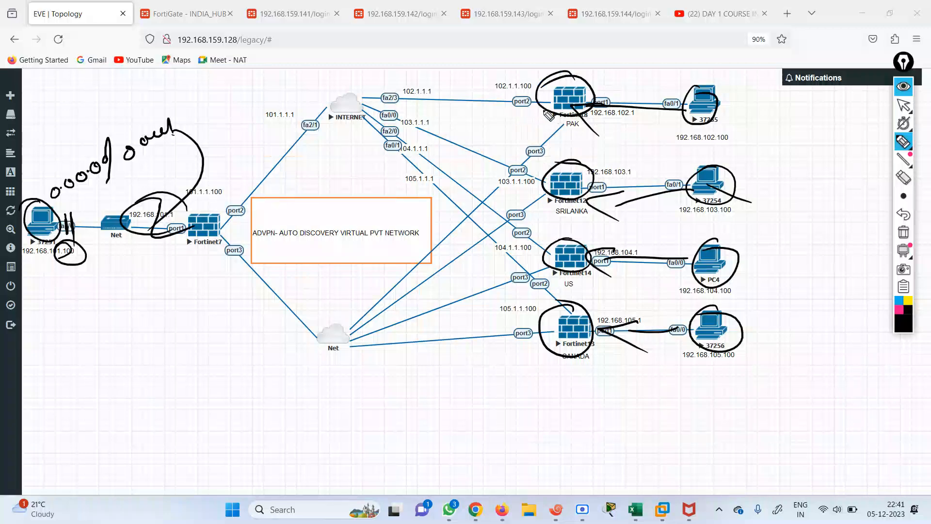
Trace each spoke's path to the INTERNET cloud and circle the Fortinet7 hub
{"action": "left_click_drag", "start_coordinate": [558, 110], "coordinate": [367, 102]}
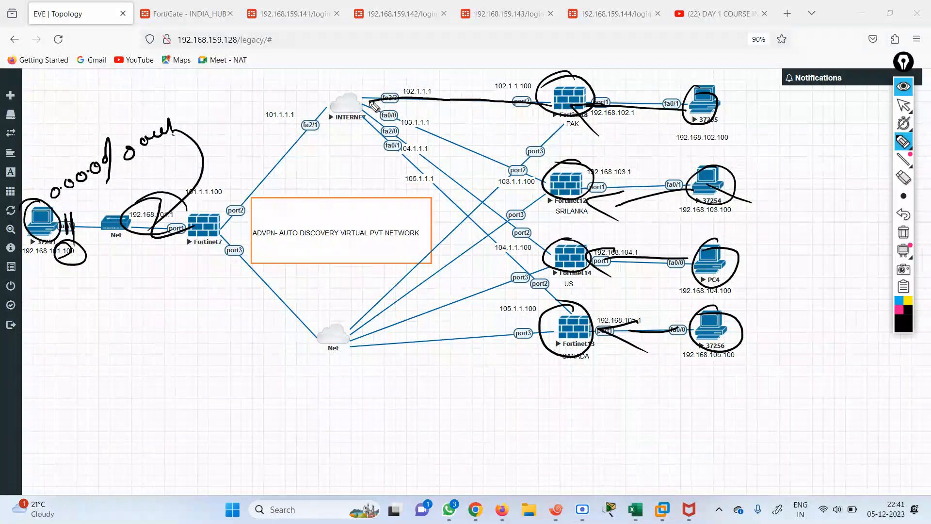
{"action": "left_click_drag", "start_coordinate": [552, 196], "coordinate": [388, 127]}
{"action": "left_click_drag", "start_coordinate": [541, 252], "coordinate": [431, 166]}
{"action": "left_click_drag", "start_coordinate": [565, 318], "coordinate": [463, 227]}
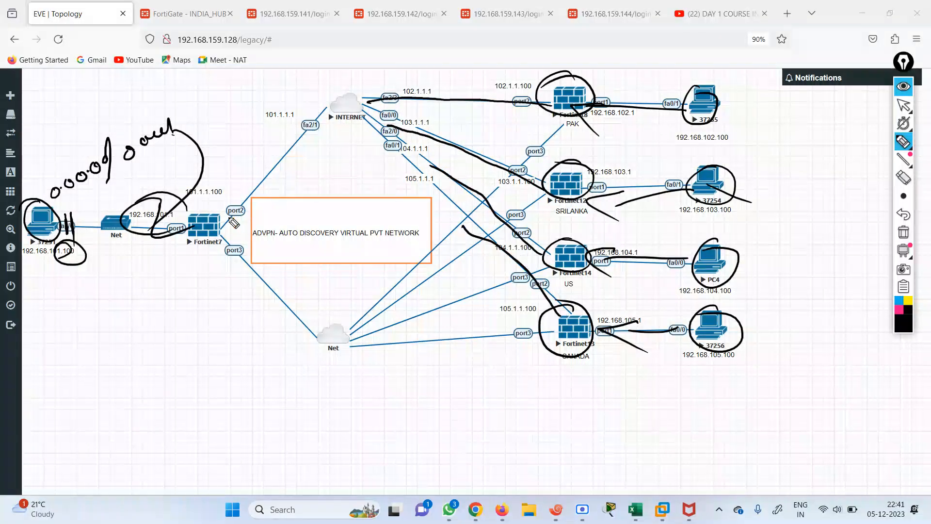
{"action": "mouse_move", "coordinate": [216, 211]}
{"action": "left_mouse_down"}
{"action": "mouse_move", "coordinate": [233, 212]}
{"action": "mouse_move", "coordinate": [284, 165]}
{"action": "mouse_move", "coordinate": [316, 118]}
{"action": "mouse_move", "coordinate": [319, 137]}
{"action": "left_mouse_up"}
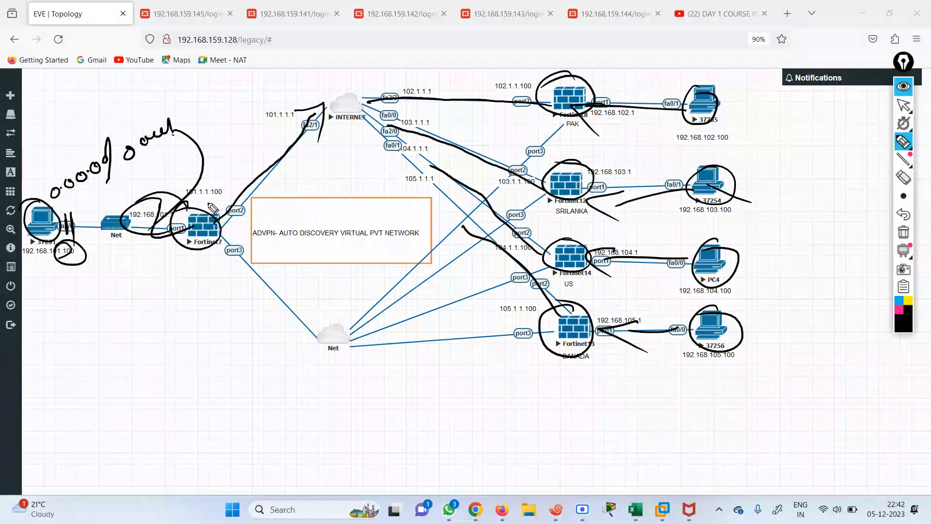
{"action": "left_click_drag", "start_coordinate": [216, 211], "coordinate": [220, 213]}
Recircle the spokes and their WAN addresses 105.1.1.100, 104.1.1.100, 103.1.1.100 and 102.1.1.100
{"action": "left_click_drag", "start_coordinate": [574, 93], "coordinate": [568, 85]}
{"action": "left_click_drag", "start_coordinate": [558, 163], "coordinate": [565, 167]}
{"action": "mouse_move", "coordinate": [570, 244]}
{"action": "left_mouse_down"}
{"action": "mouse_move", "coordinate": [548, 257]}
{"action": "mouse_move", "coordinate": [572, 245]}
{"action": "left_mouse_up"}
{"action": "mouse_move", "coordinate": [561, 314]}
{"action": "left_mouse_down"}
{"action": "mouse_move", "coordinate": [590, 351]}
{"action": "mouse_move", "coordinate": [555, 298]}
{"action": "mouse_move", "coordinate": [499, 318]}
{"action": "mouse_move", "coordinate": [529, 296]}
{"action": "left_mouse_up"}
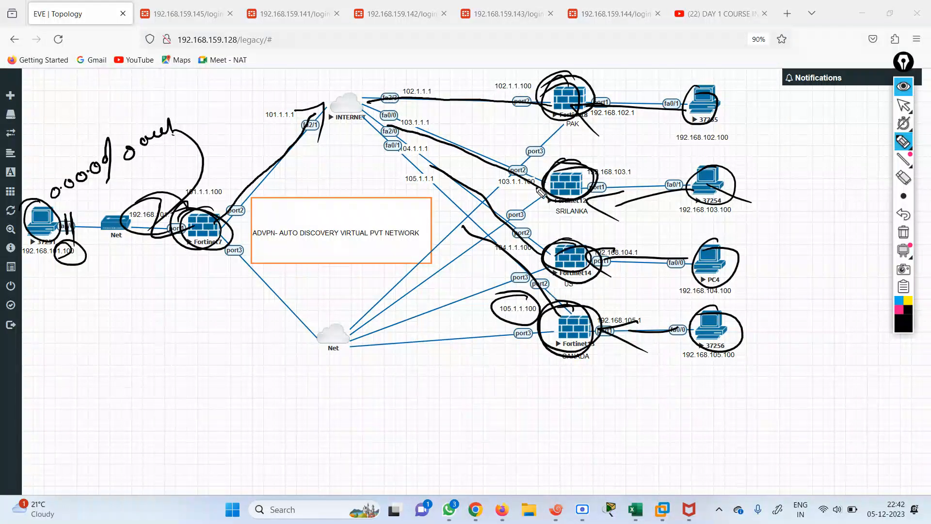
{"action": "mouse_move", "coordinate": [529, 260]}
{"action": "left_mouse_down"}
{"action": "mouse_move", "coordinate": [485, 241]}
{"action": "mouse_move", "coordinate": [526, 228]}
{"action": "left_mouse_up"}
{"action": "left_click_drag", "start_coordinate": [531, 172], "coordinate": [528, 167]}
{"action": "mouse_move", "coordinate": [539, 100]}
{"action": "left_mouse_down"}
{"action": "mouse_move", "coordinate": [502, 116]}
{"action": "mouse_move", "coordinate": [536, 87]}
{"action": "left_mouse_up"}
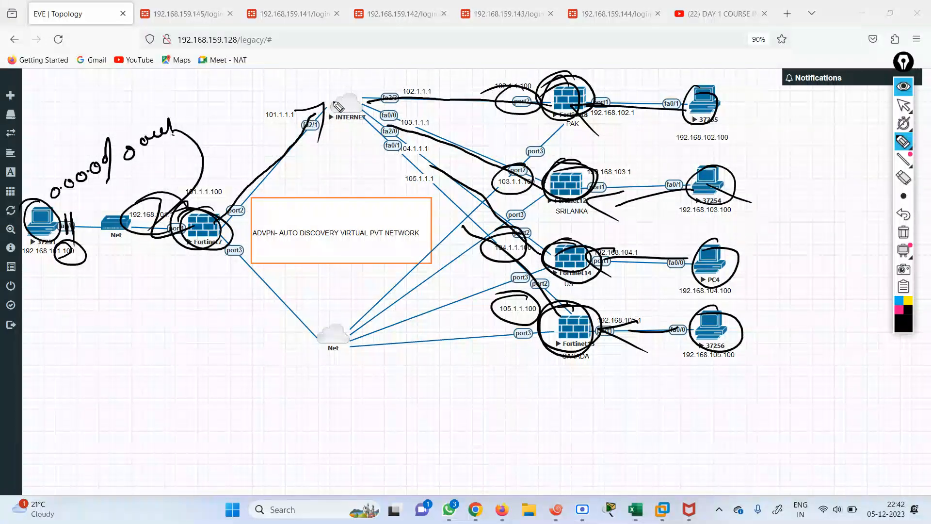
Outline the INTERNET cloud and circle the lower Net cloud
{"action": "mouse_move", "coordinate": [345, 91]}
{"action": "left_mouse_down"}
{"action": "mouse_move", "coordinate": [323, 104]}
{"action": "mouse_move", "coordinate": [372, 99]}
{"action": "mouse_move", "coordinate": [323, 113]}
{"action": "mouse_move", "coordinate": [337, 138]}
{"action": "left_mouse_up"}
{"action": "mouse_move", "coordinate": [360, 141]}
{"action": "left_mouse_down"}
{"action": "mouse_move", "coordinate": [386, 120]}
{"action": "mouse_move", "coordinate": [392, 88]}
{"action": "mouse_move", "coordinate": [389, 114]}
{"action": "left_mouse_up"}
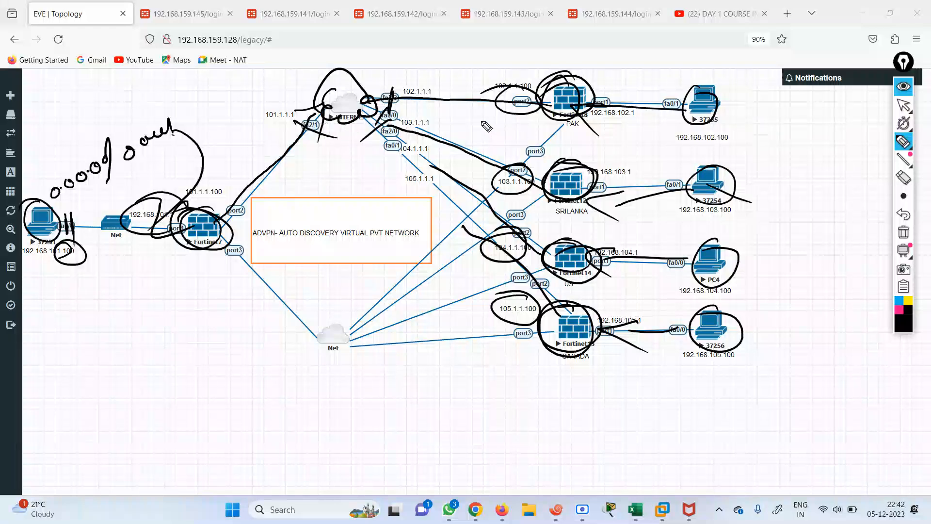
{"action": "left_click_drag", "start_coordinate": [318, 344], "coordinate": [356, 325]}
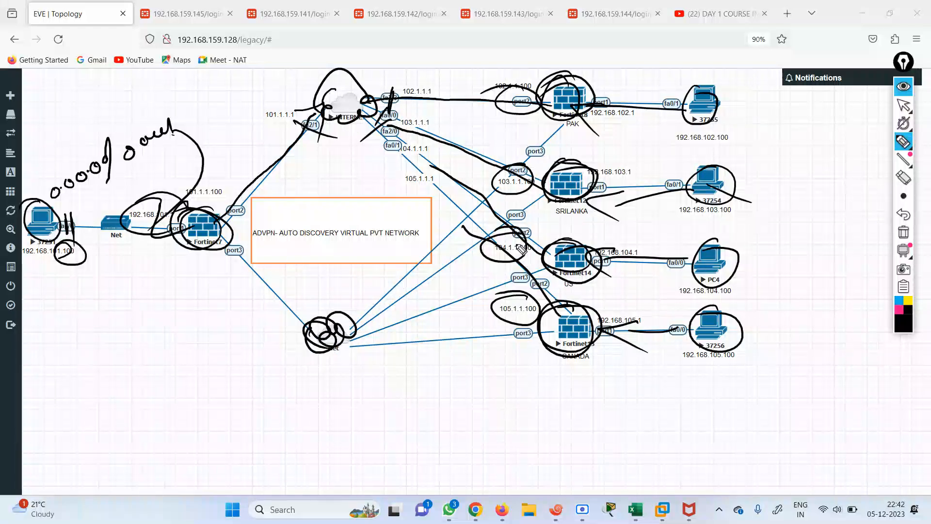
{"action": "mouse_move", "coordinate": [901, 248]}
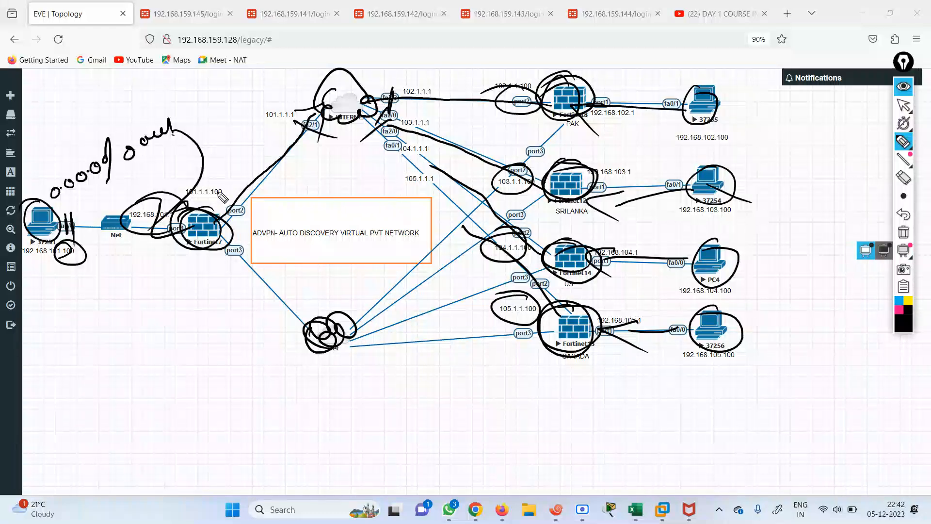
Clear the ink annotations and list INDIA LOCAL's interface addresses with 'sh ip int br'
{"action": "left_click", "coordinate": [903, 233]}
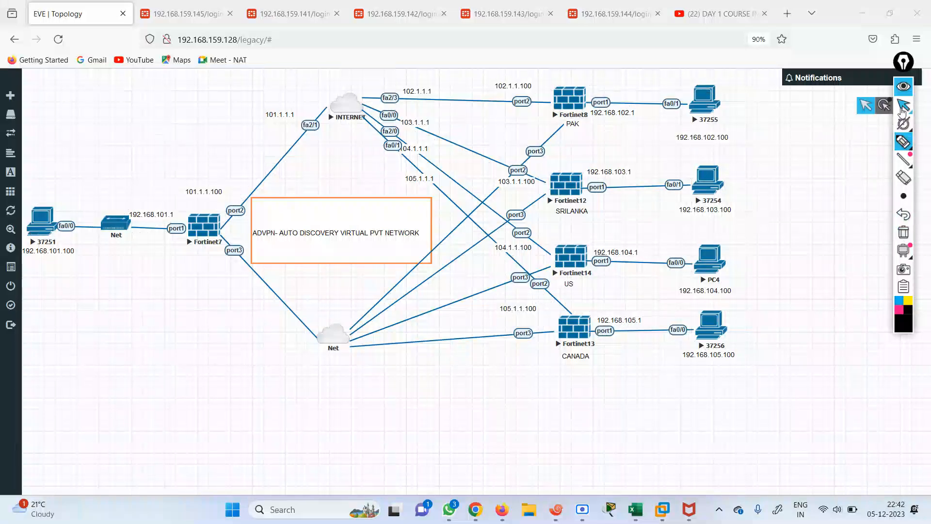
{"action": "left_click", "coordinate": [903, 105]}
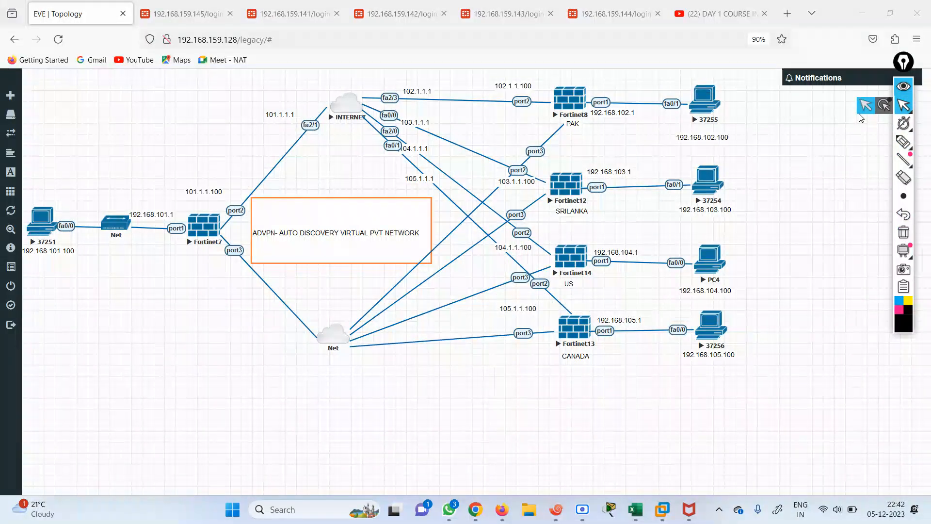
{"action": "left_click", "coordinate": [556, 509]}
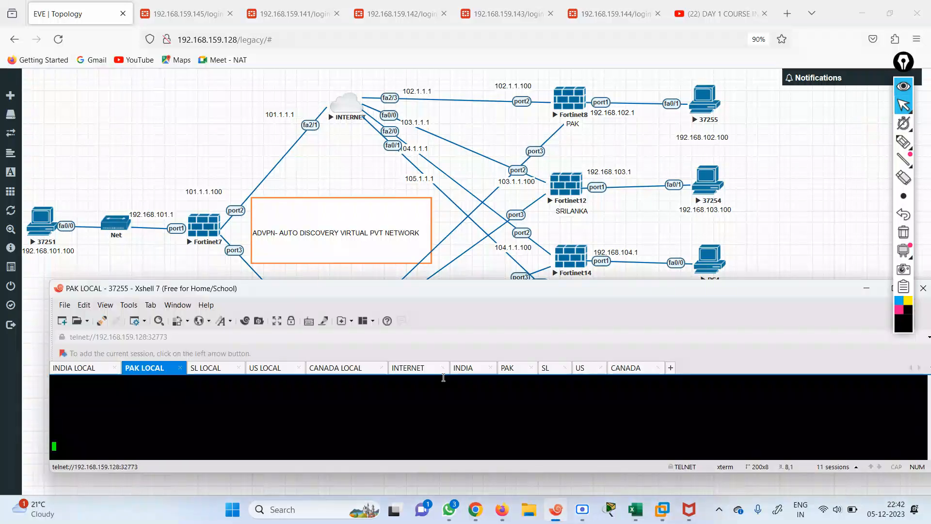
{"action": "left_click", "coordinate": [80, 372]}
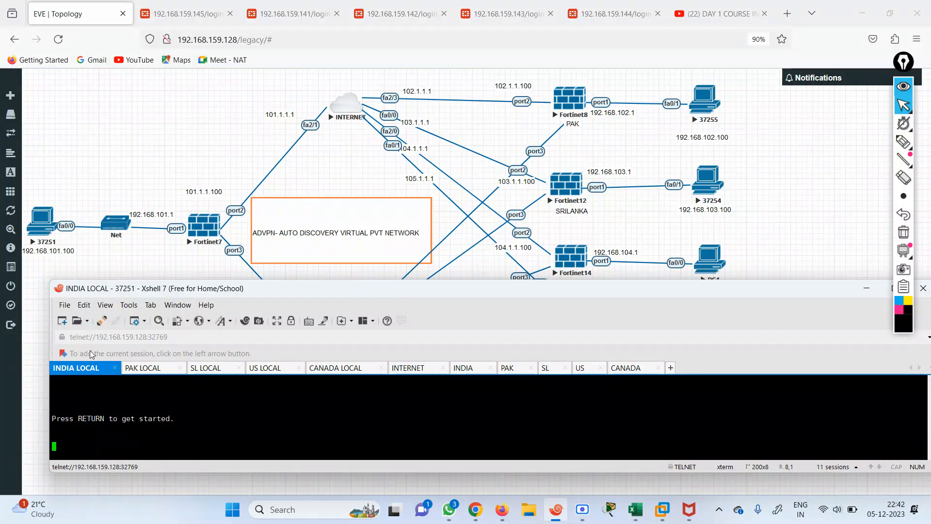
{"action": "key", "text": "Return"}
{"action": "key", "text": "Return"}
{"action": "key", "text": "Return"}
{"action": "key", "text": "Return"}
{"action": "key", "text": "Return"}
{"action": "key", "text": "Return"}
{"action": "key", "text": "Return"}
{"action": "key", "text": "Return"}
{"action": "type", "text": ";"}
{"action": "type", "text": "en"}
{"action": "key", "text": "Return"}
{"action": "type", "text": "sh"}
{"action": "key", "text": "Tab"}
{"action": "type", "text": "ip int br"}
{"action": "key", "text": "Return"}
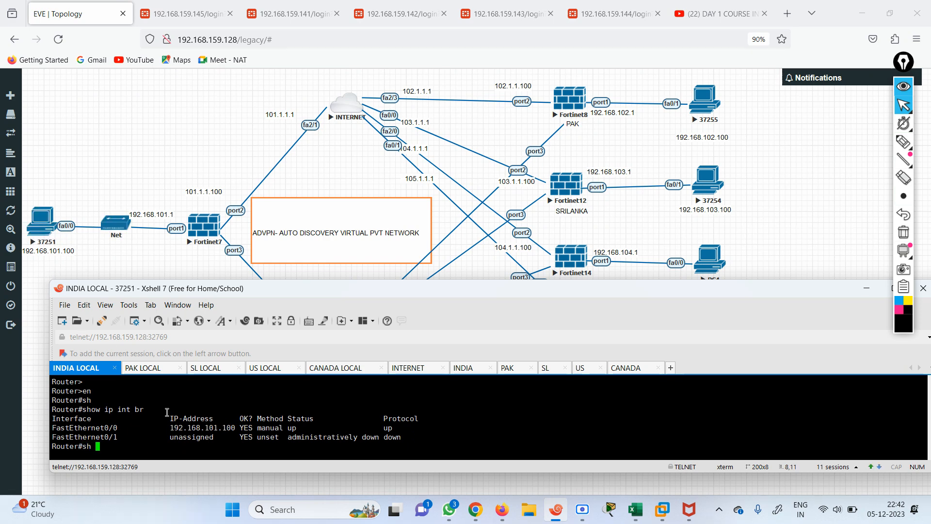
Display INDIA LOCAL's routing table and highlight the default route via 192.168.101.1
{"action": "type", "text": "sh ip int"}
{"action": "key", "text": "BackSpace"}
{"action": "key", "text": "BackSpace"}
{"action": "key", "text": "BackSpace"}
{"action": "key", "text": "BackSpace"}
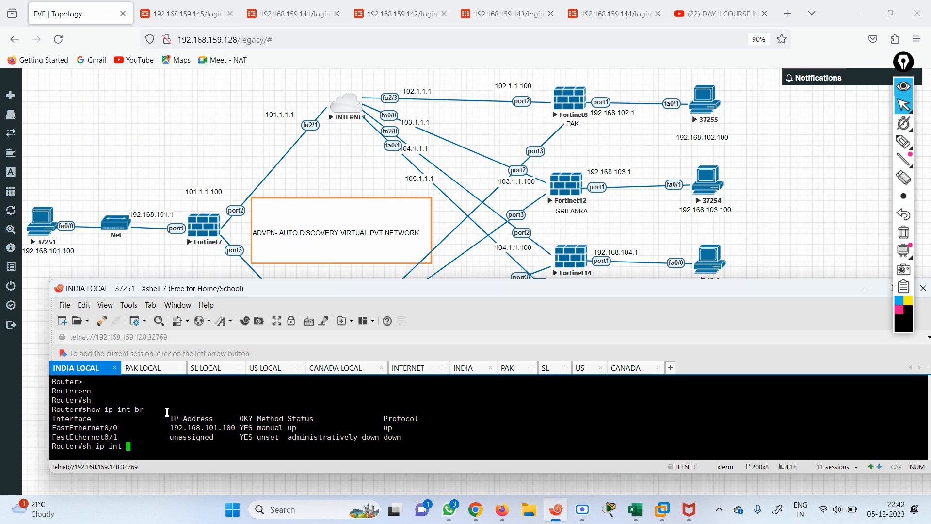
{"action": "type", "text": "route"}
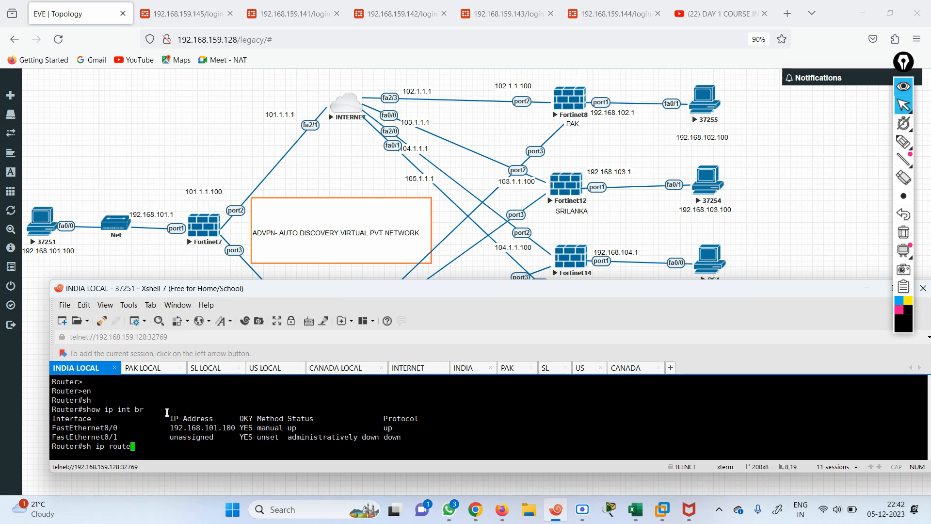
{"action": "key", "text": "Return"}
{"action": "left_click_drag", "start_coordinate": [72, 434], "coordinate": [233, 439]}
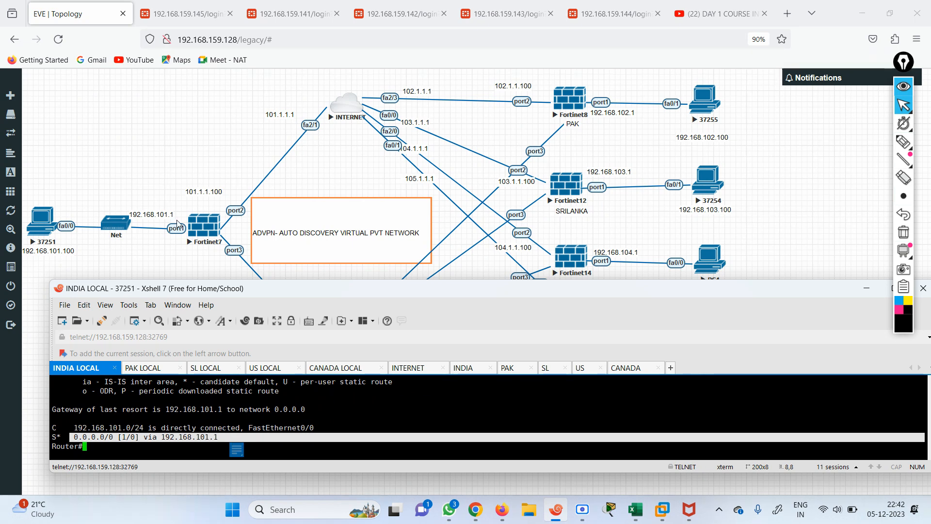
Show the INTERNET router's routing table in a maximized window, highlighting its connected WAN subnets
{"action": "left_click", "coordinate": [144, 369]}
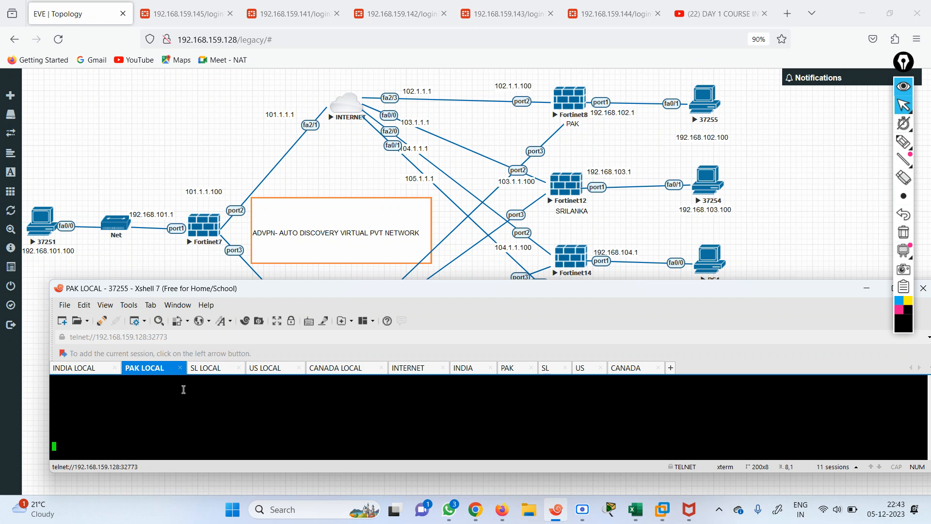
{"action": "left_click", "coordinate": [208, 370]}
{"action": "left_click", "coordinate": [261, 368]}
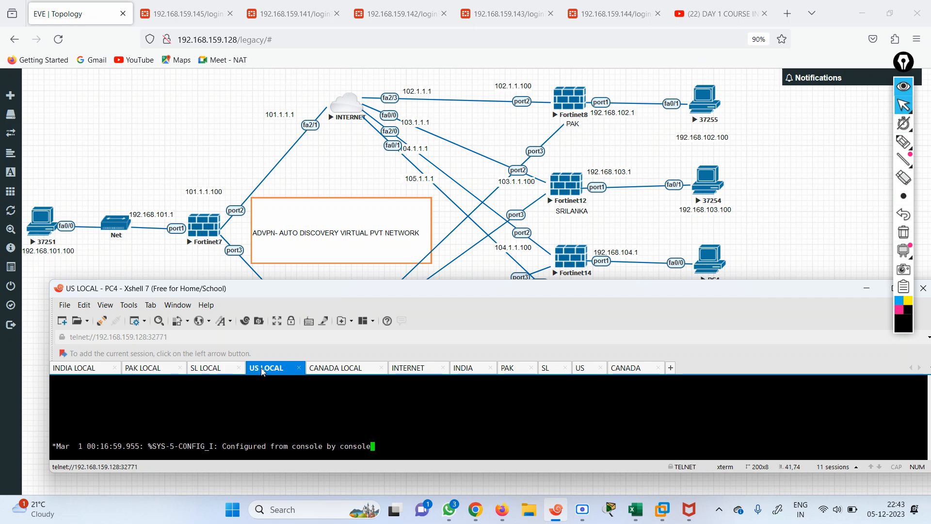
{"action": "left_click", "coordinate": [330, 370]}
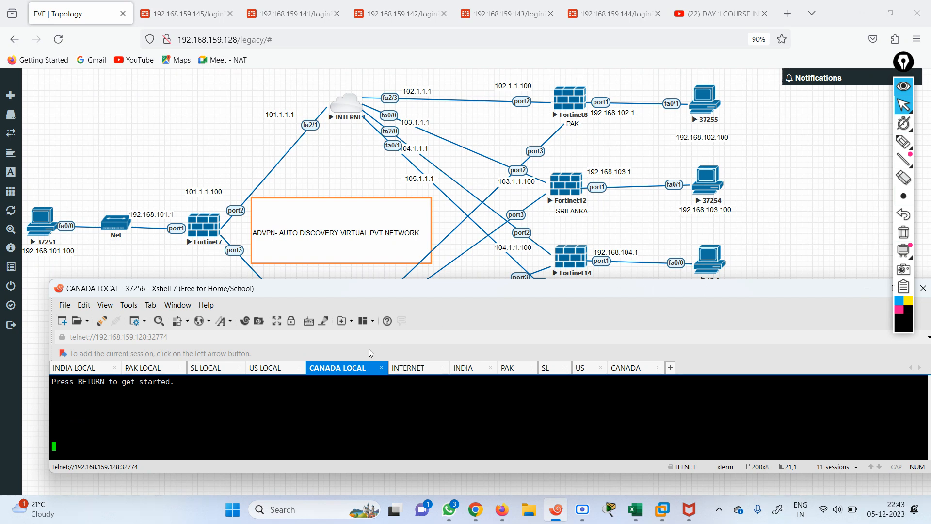
{"action": "left_click", "coordinate": [420, 370]}
{"action": "key", "text": "Return"}
{"action": "key", "text": "Return"}
{"action": "key", "text": "Return"}
{"action": "key", "text": "Return"}
{"action": "type", "text": "en"}
{"action": "key", "text": "Return"}
{"action": "type", "text": "sh"}
{"action": "key", "text": "Tab"}
{"action": "type", "text": "ip route"}
{"action": "key", "text": "Return"}
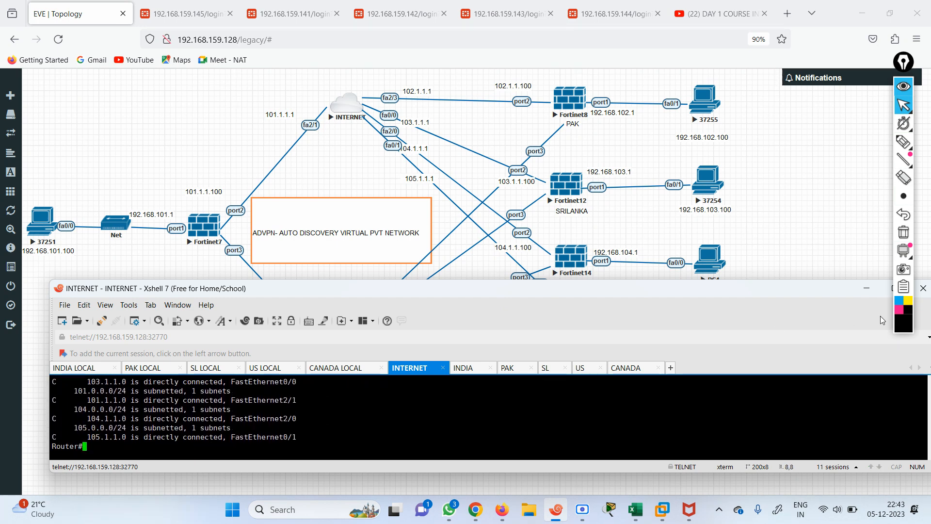
{"action": "double_click", "coordinate": [779, 294]}
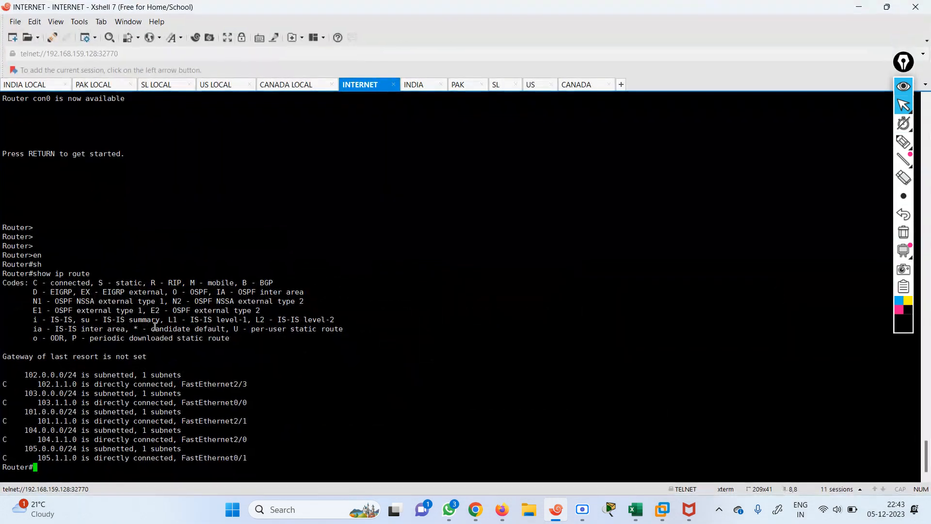
{"action": "left_click_drag", "start_coordinate": [14, 376], "coordinate": [280, 456]}
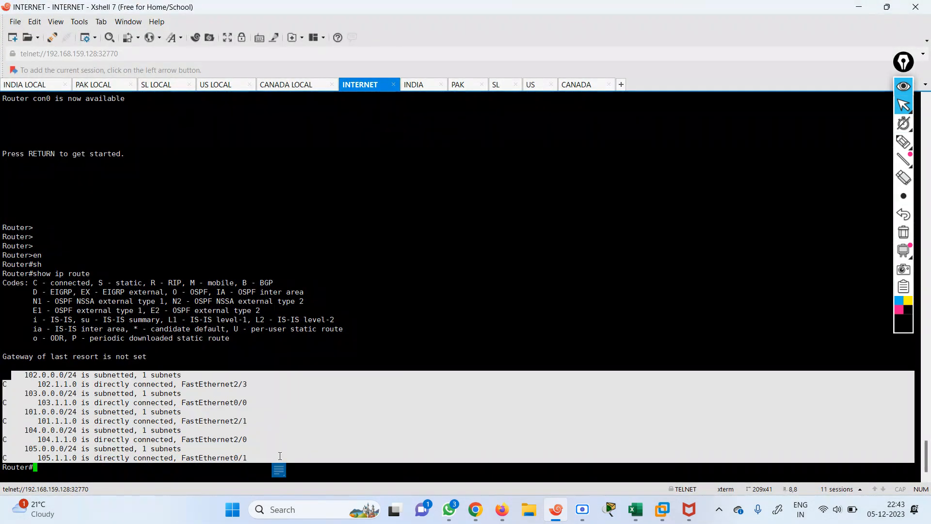
Display CANADA LOCAL's routing table and highlight the default route via 192.168.105.1
{"action": "left_click", "coordinate": [288, 86]}
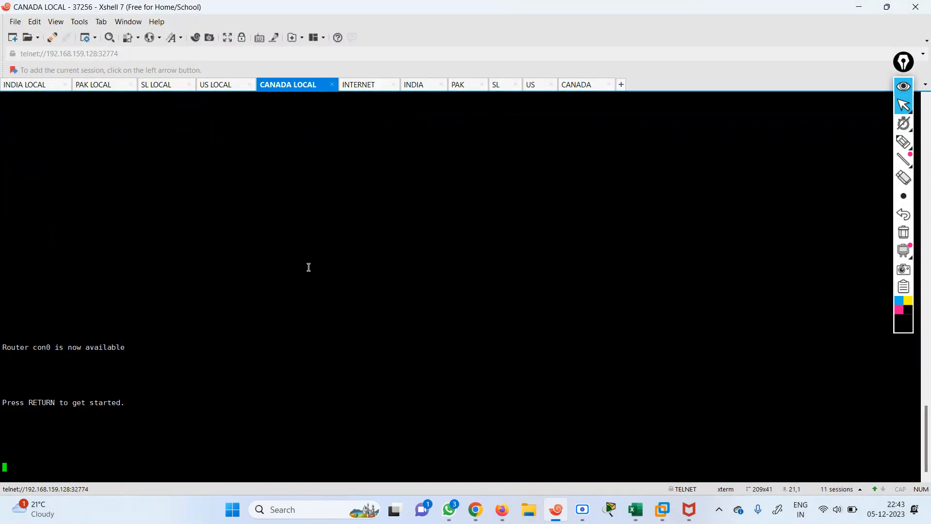
{"action": "key", "text": "Return"}
{"action": "key", "text": "Return"}
{"action": "key", "text": "Return"}
{"action": "key", "text": "Return"}
{"action": "key", "text": "Return"}
{"action": "key", "text": "Return"}
{"action": "key", "text": "Return"}
{"action": "key", "text": "Return"}
{"action": "key", "text": "Return"}
{"action": "type", "text": "er>e"}
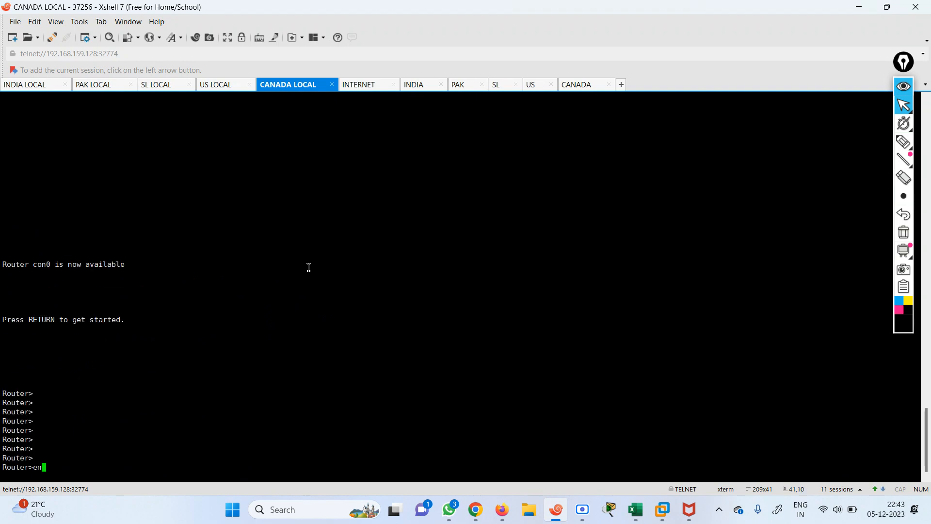
{"action": "type", "text": "n"}
{"action": "key", "text": "Return"}
{"action": "type", "text": "sh"}
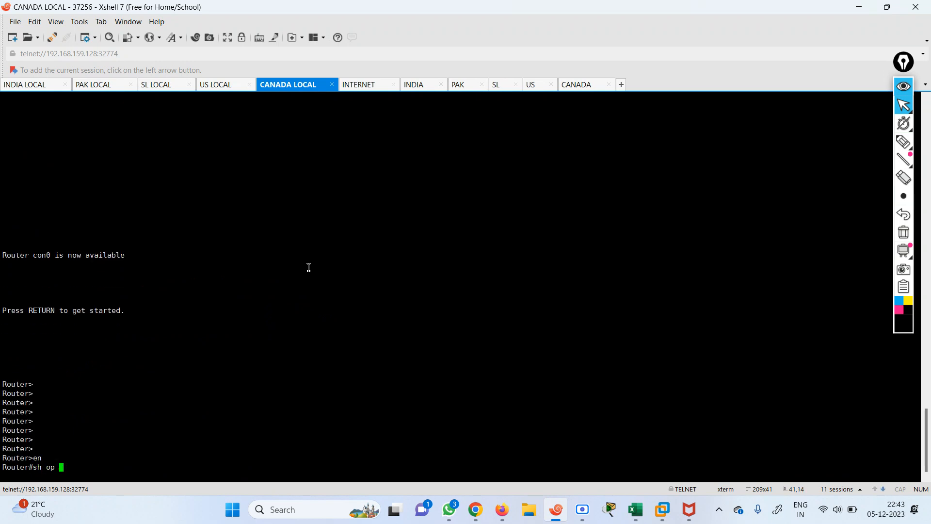
{"action": "type", "text": " ip route"}
{"action": "key", "text": "Return"}
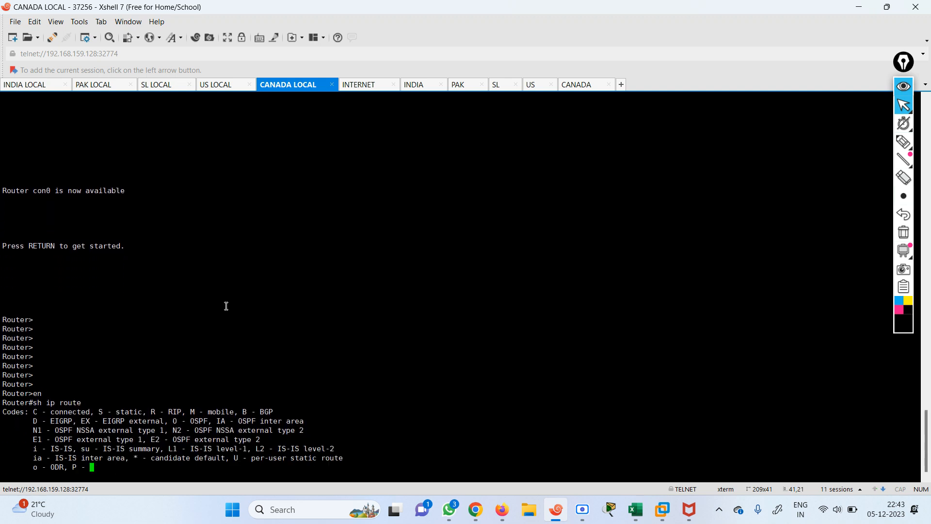
{"action": "left_click_drag", "start_coordinate": [22, 458], "coordinate": [915, 458]}
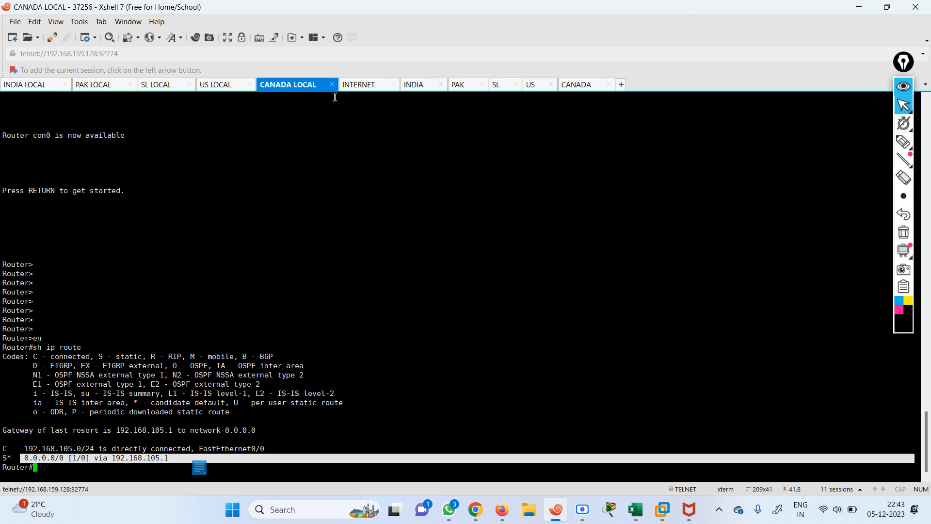
Return to the INTERNET router and highlight its connected 101.1.1.0–105.1.1.0 subnets again
{"action": "left_click", "coordinate": [365, 88]}
{"action": "key", "text": "Return"}
{"action": "key", "text": "Return"}
{"action": "key", "text": "Return"}
{"action": "key", "text": "Return"}
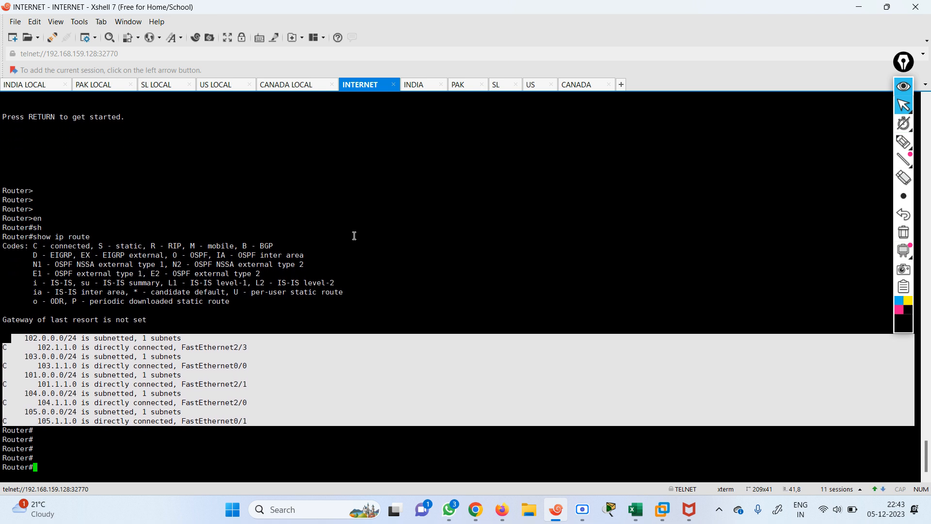
{"action": "left_click_drag", "start_coordinate": [21, 339], "coordinate": [259, 421]}
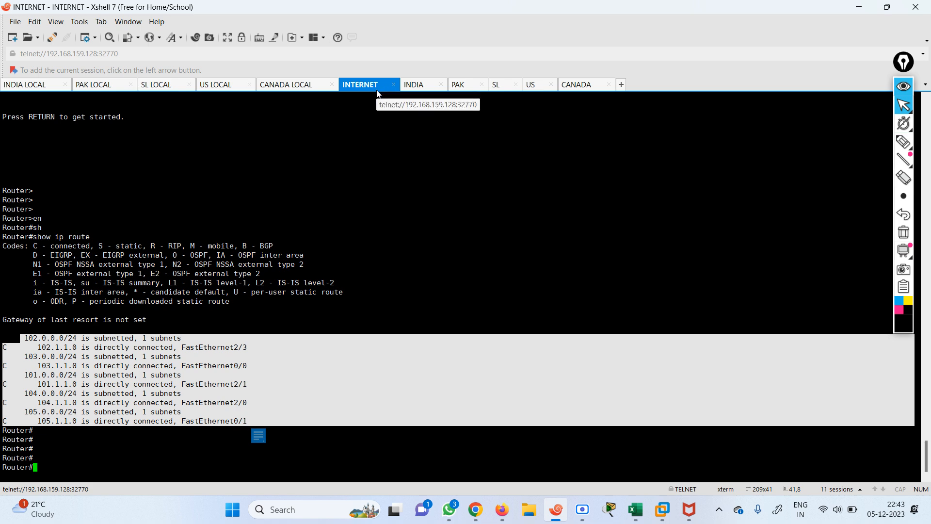
Log in to the INDIA_HUB console as admin and check its port1–port3 interface addresses
{"action": "left_click", "coordinate": [424, 87]}
{"action": "key", "text": "Return"}
{"action": "key", "text": "Return"}
{"action": "key", "text": "Return"}
{"action": "key", "text": "Return"}
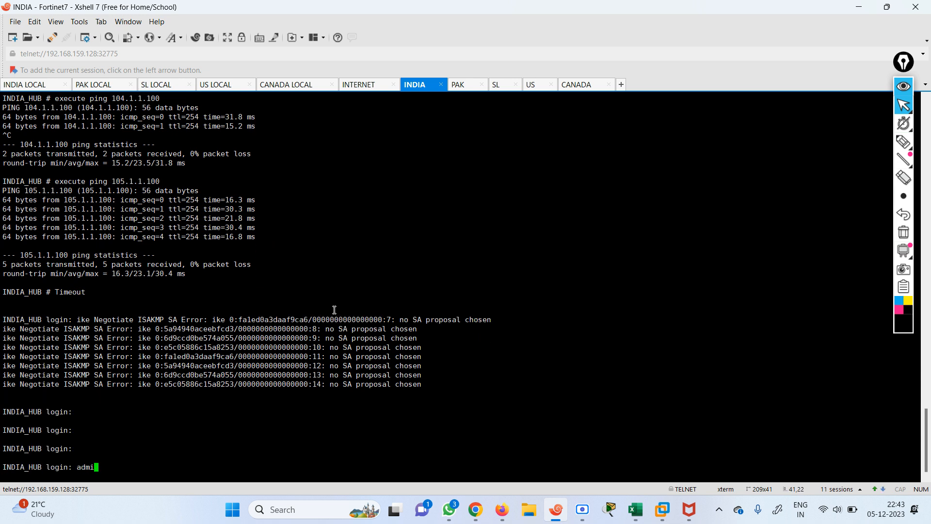
{"action": "type", "text": "admin"}
{"action": "key", "text": "Return"}
{"action": "key", "text": "Return"}
{"action": "type", "text": "show system interface ?"}
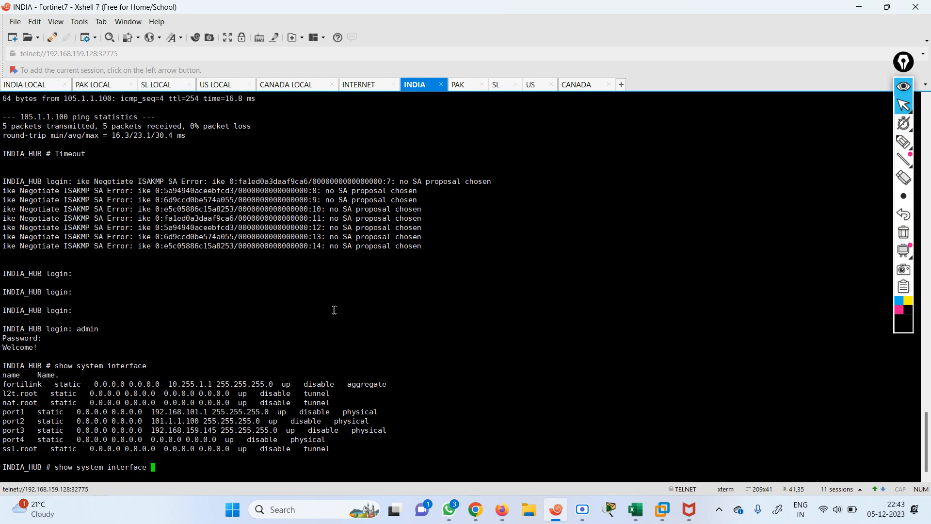
{"action": "left_click_drag", "start_coordinate": [144, 416], "coordinate": [398, 433]}
Look over the PAK, SRILANKA and CANADA consoles, then minimize Xshell to show the topology
{"action": "left_click", "coordinate": [459, 85]}
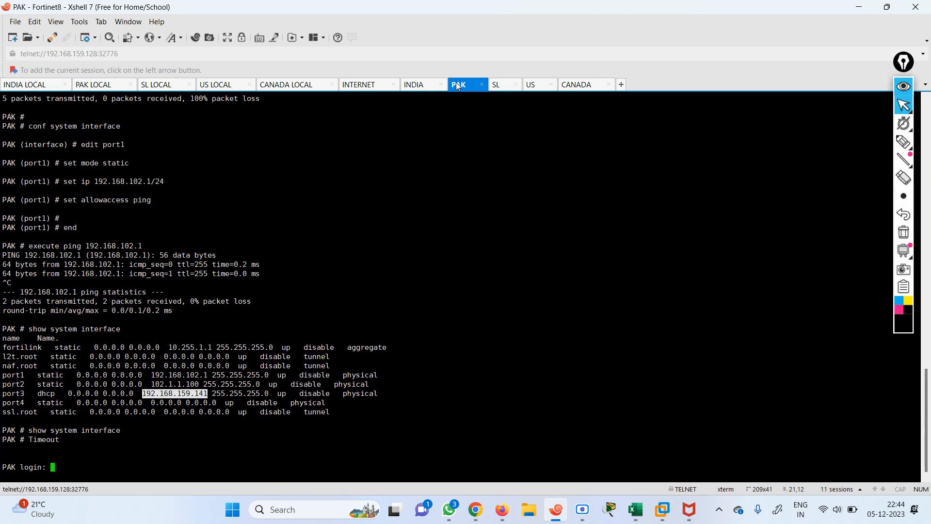
{"action": "left_click", "coordinate": [507, 91]}
{"action": "left_click", "coordinate": [568, 87]}
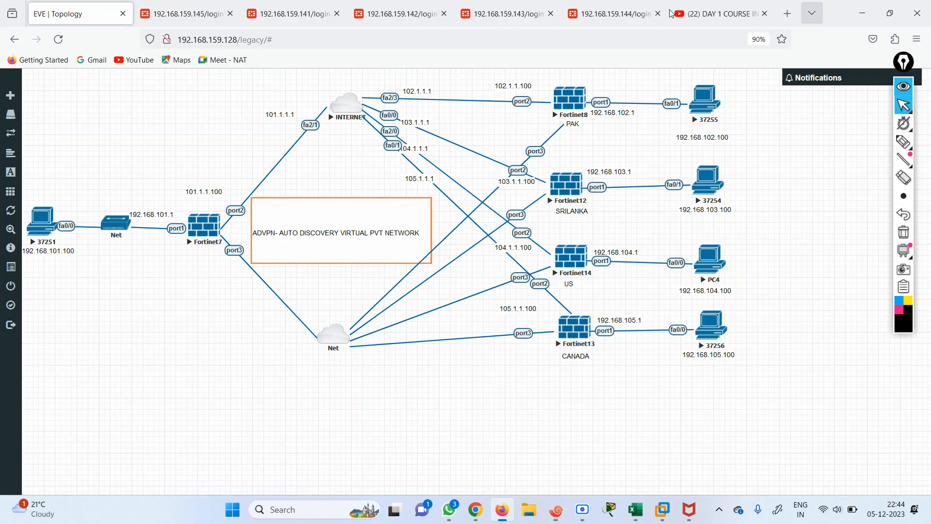
{"action": "left_click", "coordinate": [859, 7]}
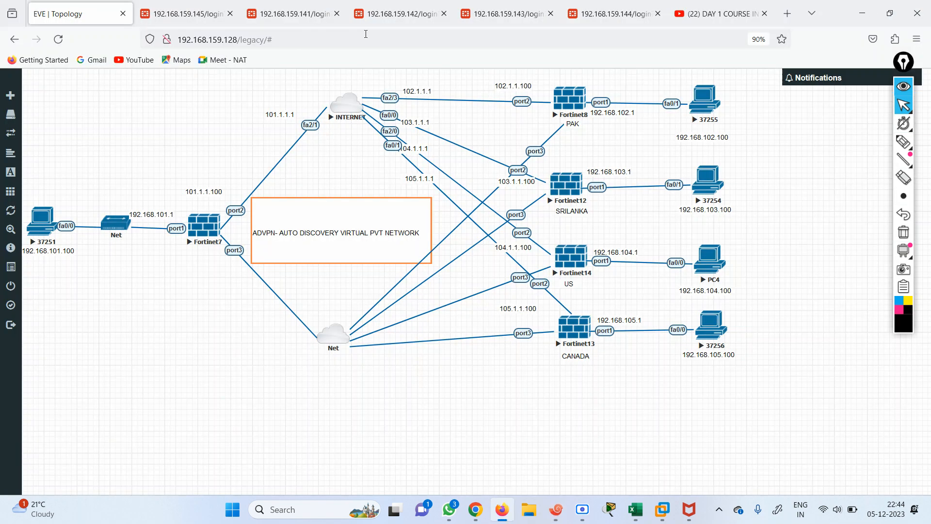
Sign in to the INDIA_HUB FortiGate with the admin credentials and dismiss the FortiOS 7.0.0 notice
{"action": "left_click", "coordinate": [187, 14]}
{"action": "type", "text": "ad"}
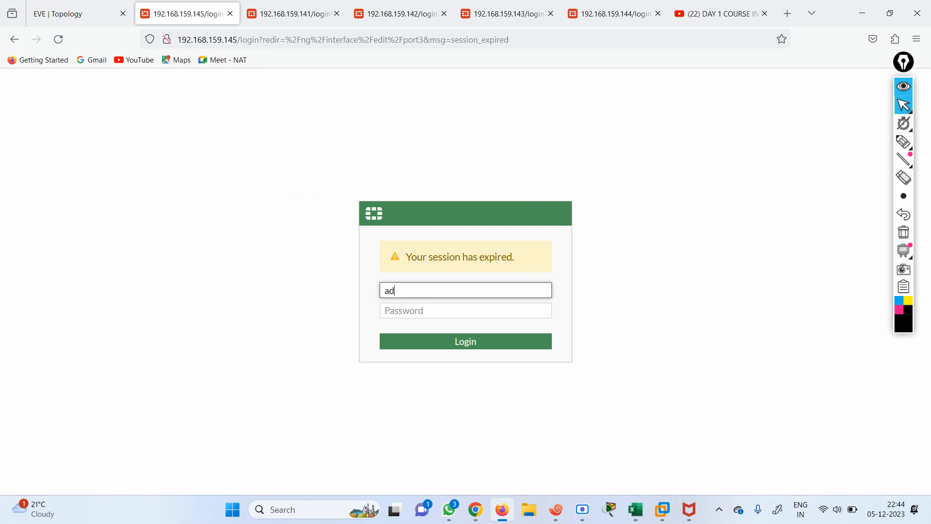
{"action": "type", "text": "min"}
{"action": "key", "text": "Tab"}
{"action": "type", "text": "a"}
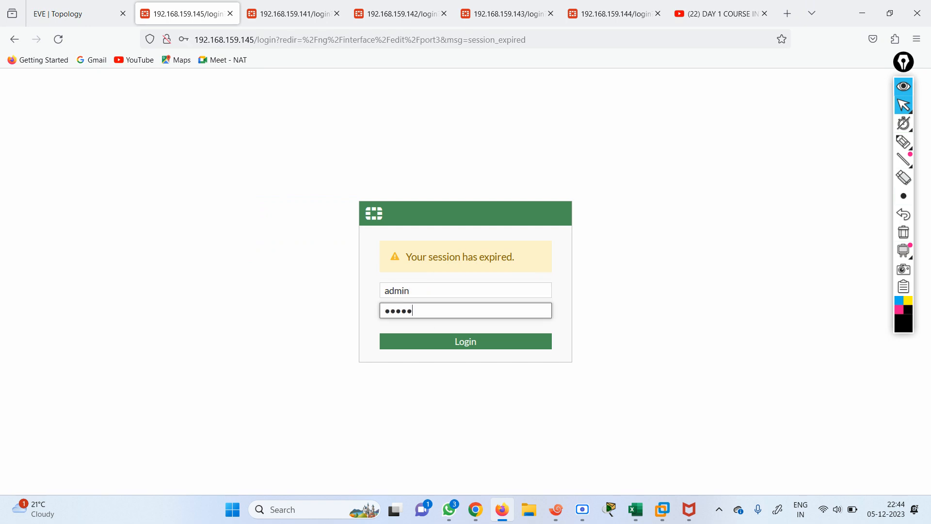
{"action": "type", "text": "dmin"}
{"action": "key", "text": "Return"}
{"action": "left_click", "coordinate": [352, 192]}
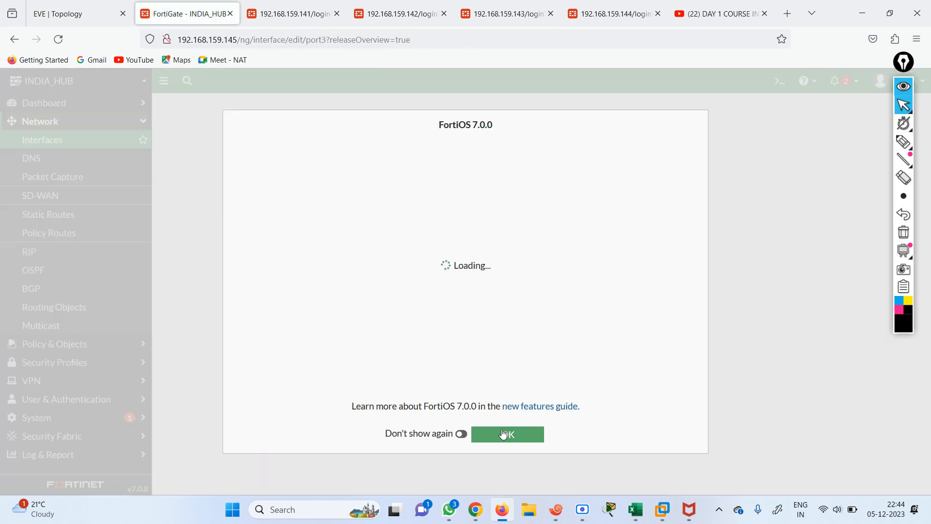
{"action": "left_click", "coordinate": [504, 434]}
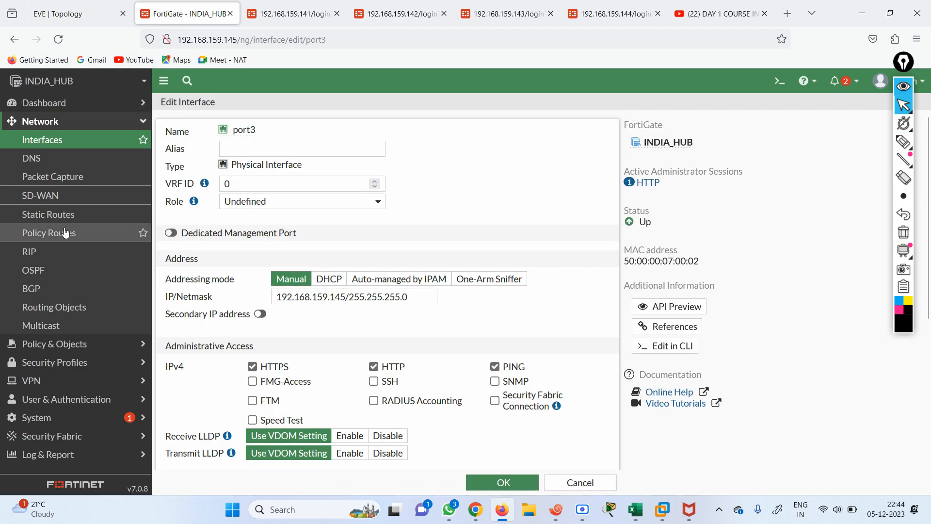
Compare INDIA_HUB's interface list with the EVE topology diagram
{"action": "left_click", "coordinate": [39, 140]}
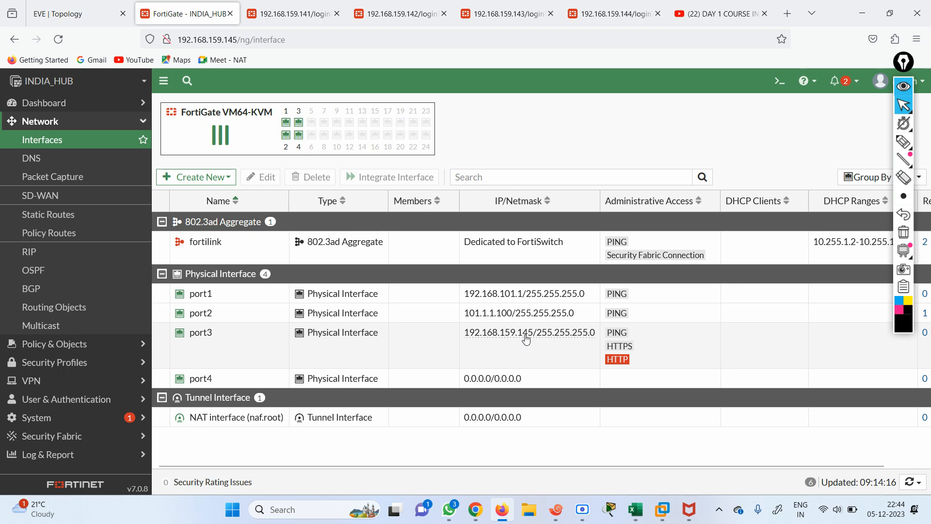
{"action": "left_click", "coordinate": [67, 7]}
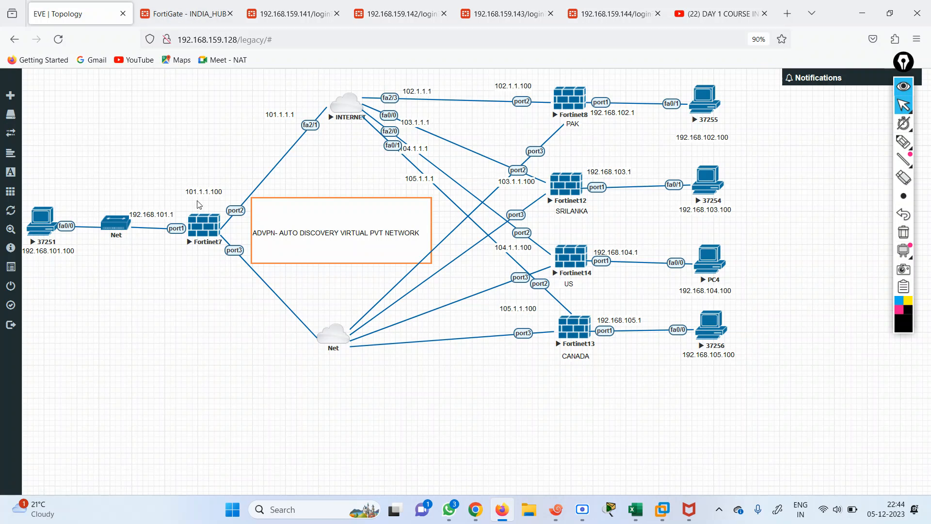
{"action": "left_click", "coordinate": [191, 15]}
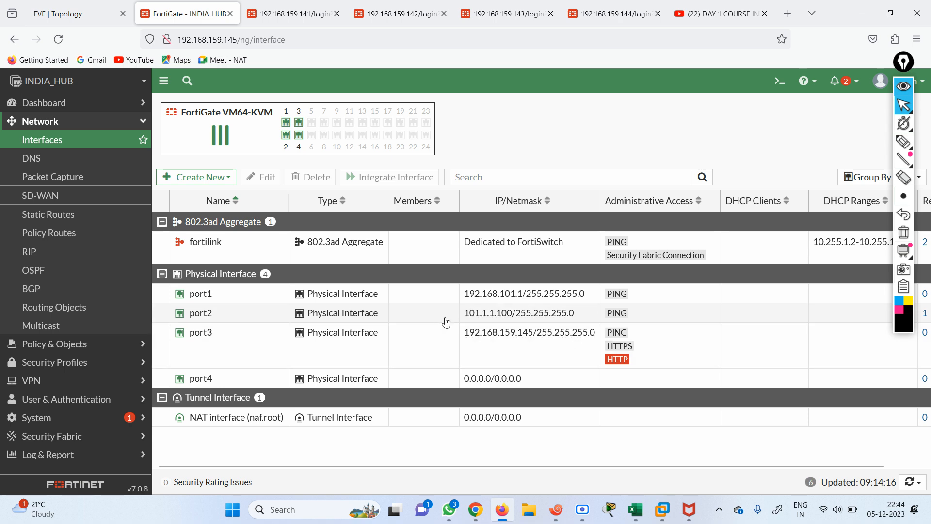
{"action": "left_click", "coordinate": [58, 4]}
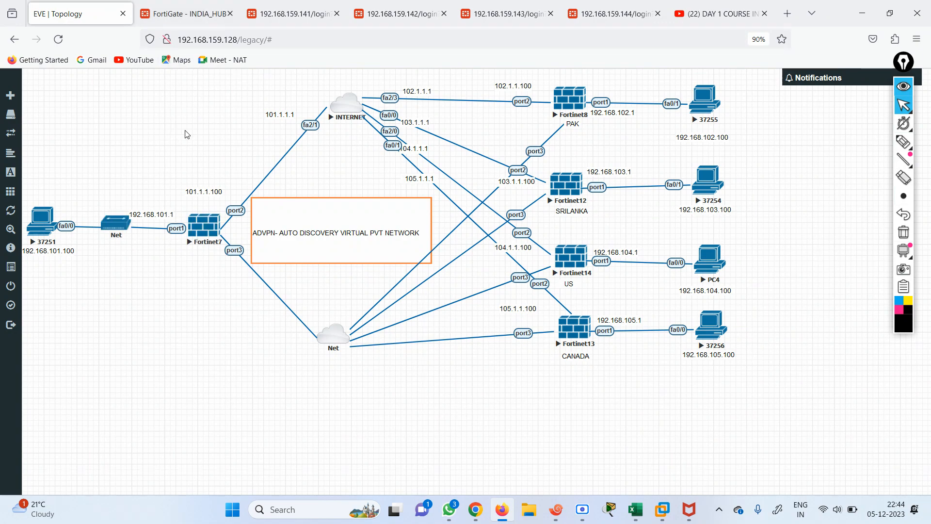
{"action": "left_click", "coordinate": [184, 14]}
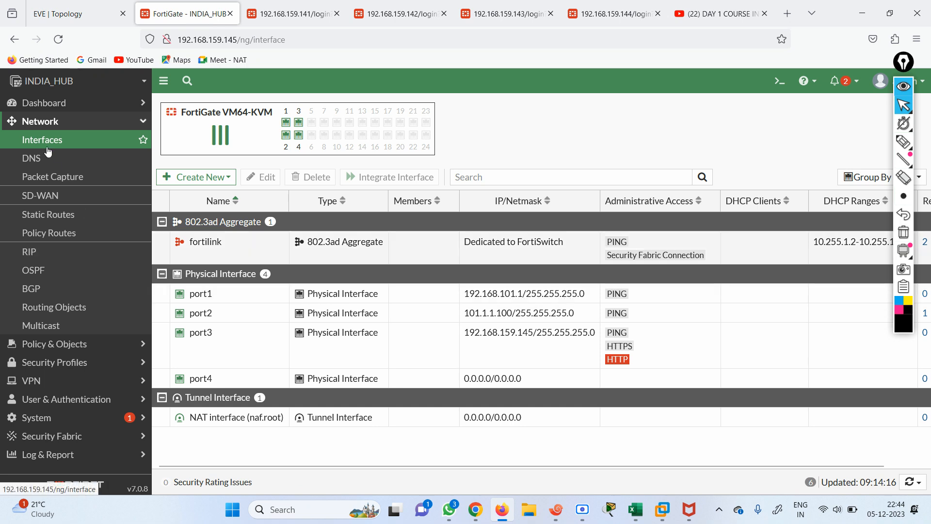
Check the static routes (default via 101.1.1.1) against the topology, then open Firewall Policy
{"action": "left_click", "coordinate": [46, 215]}
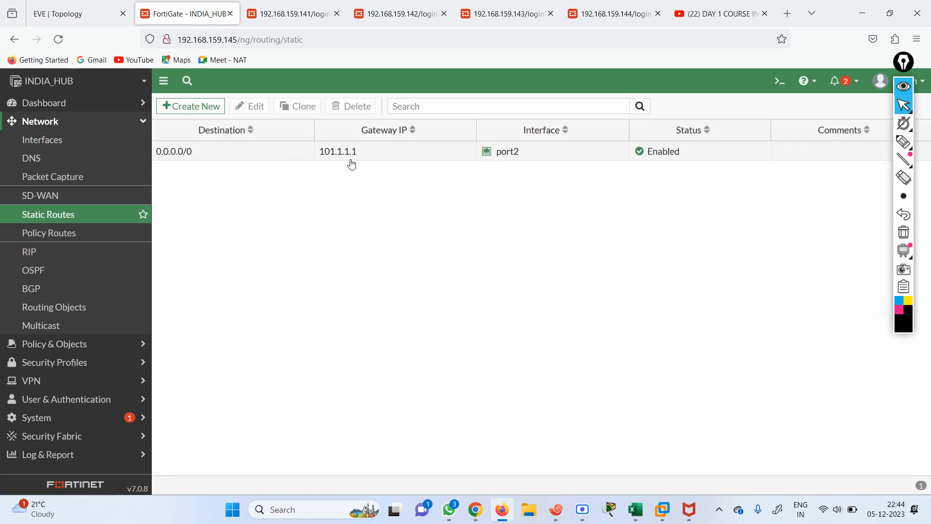
{"action": "left_click", "coordinate": [78, 18]}
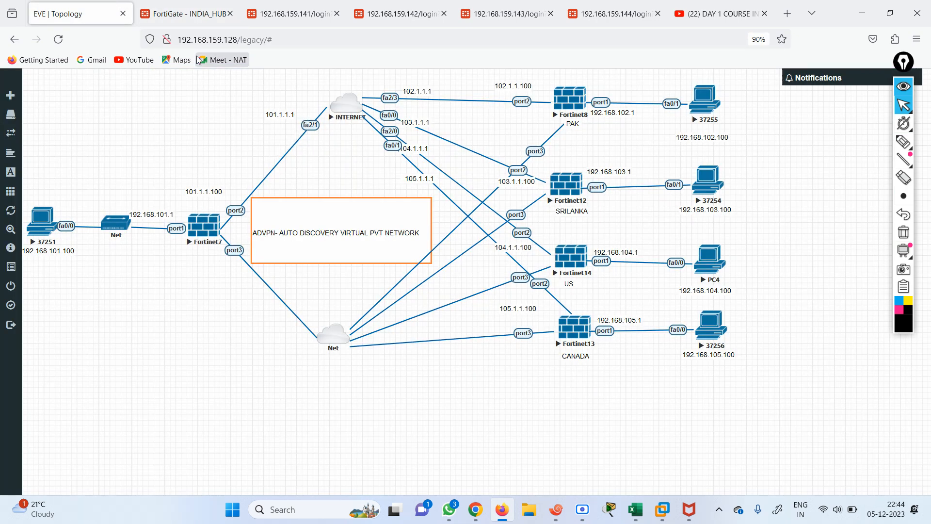
{"action": "left_click", "coordinate": [175, 14]}
{"action": "left_click", "coordinate": [111, 8]}
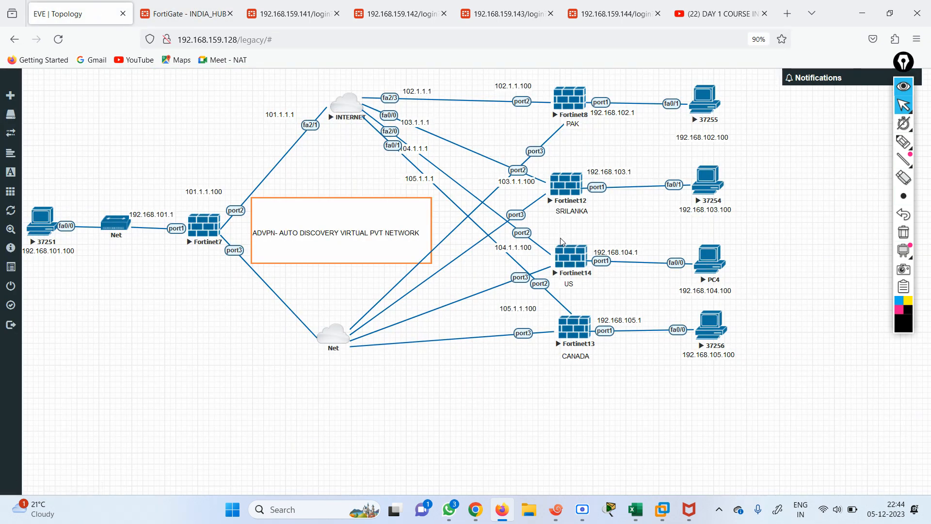
{"action": "left_click", "coordinate": [193, 11]}
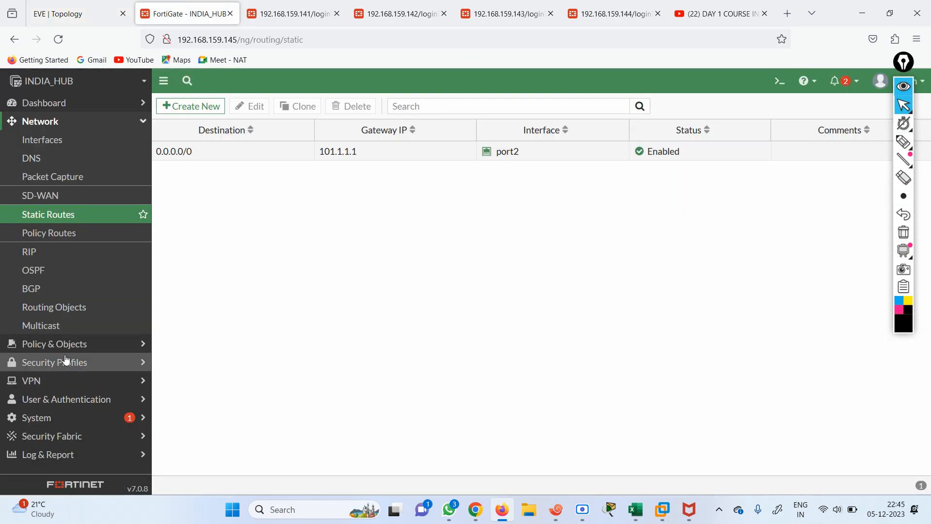
{"action": "left_click", "coordinate": [56, 344]}
{"action": "left_click", "coordinate": [46, 166]}
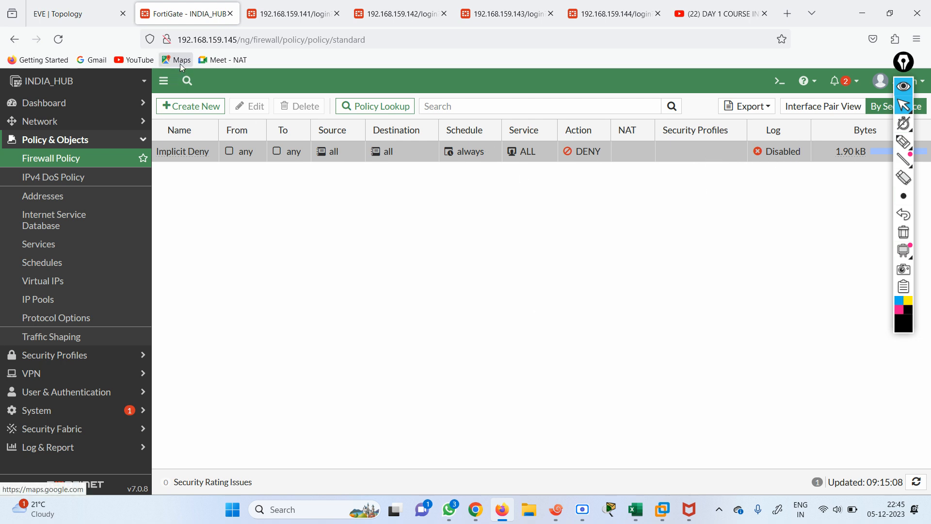
Sign in to the PAK FortiGate with the admin credentials and dismiss the release notice
{"action": "left_click", "coordinate": [296, 15]}
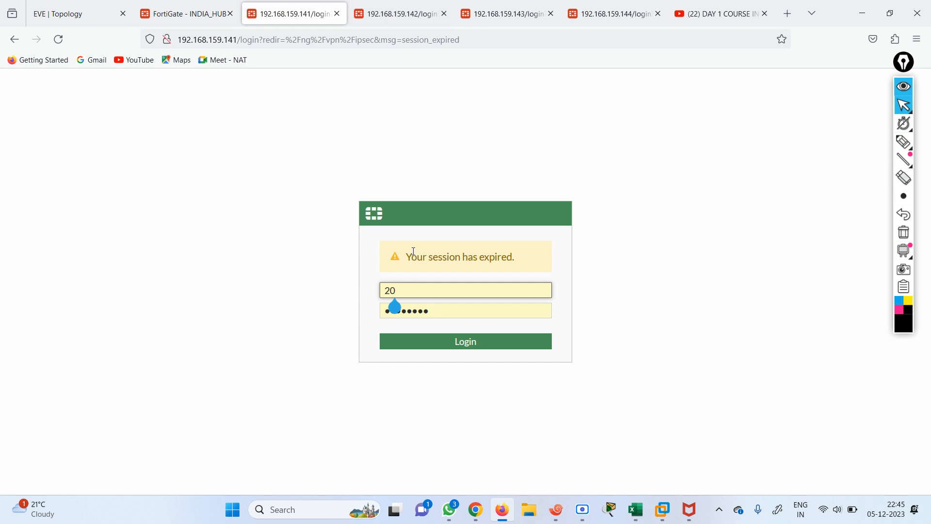
{"action": "key", "text": "BackSpace"}
{"action": "key", "text": "BackSpace"}
{"action": "type", "text": "admin"}
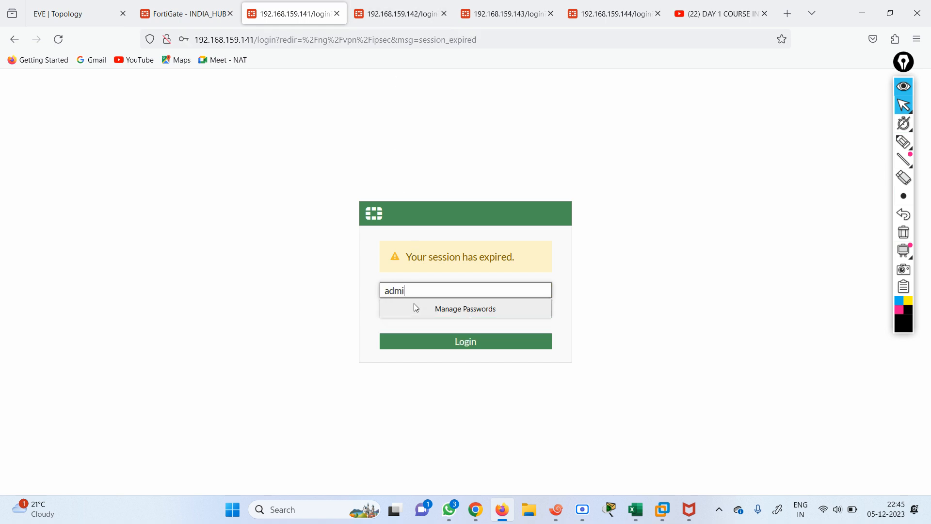
{"action": "left_click", "coordinate": [416, 307]}
{"action": "type", "text": "admin"}
{"action": "key", "text": "Return"}
{"action": "left_click", "coordinate": [354, 189]}
{"action": "left_click", "coordinate": [529, 432]}
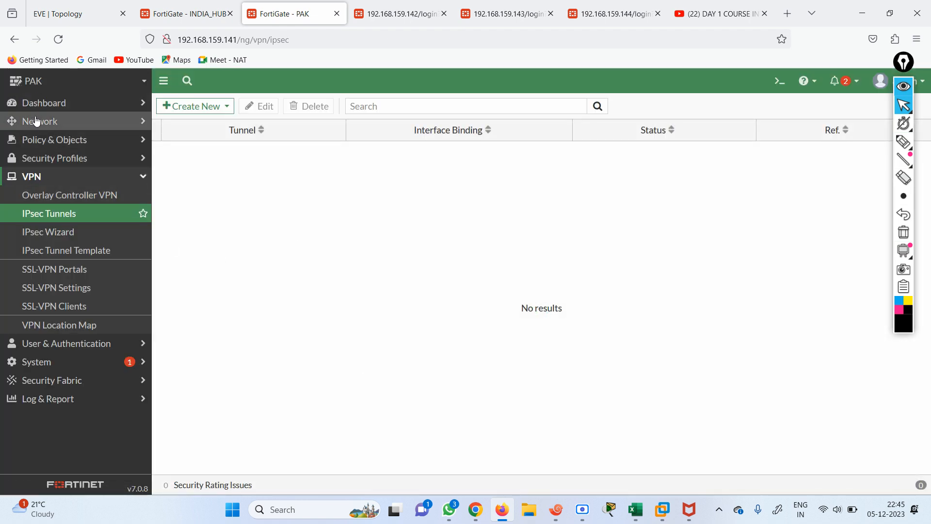
Review PAK's interfaces and firewall policies, then look at the EVE topology
{"action": "left_click", "coordinate": [37, 119]}
{"action": "left_click", "coordinate": [53, 140]}
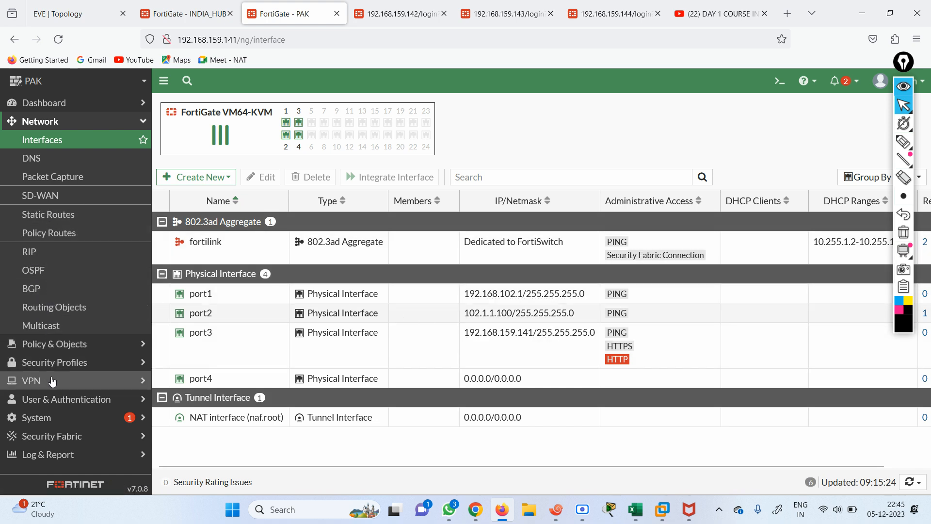
{"action": "left_click", "coordinate": [68, 344]}
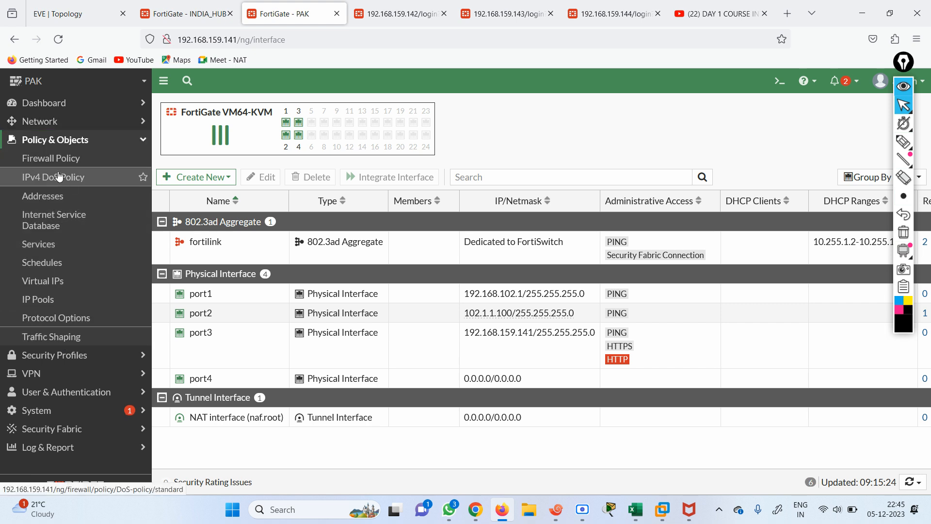
{"action": "left_click", "coordinate": [97, 159]}
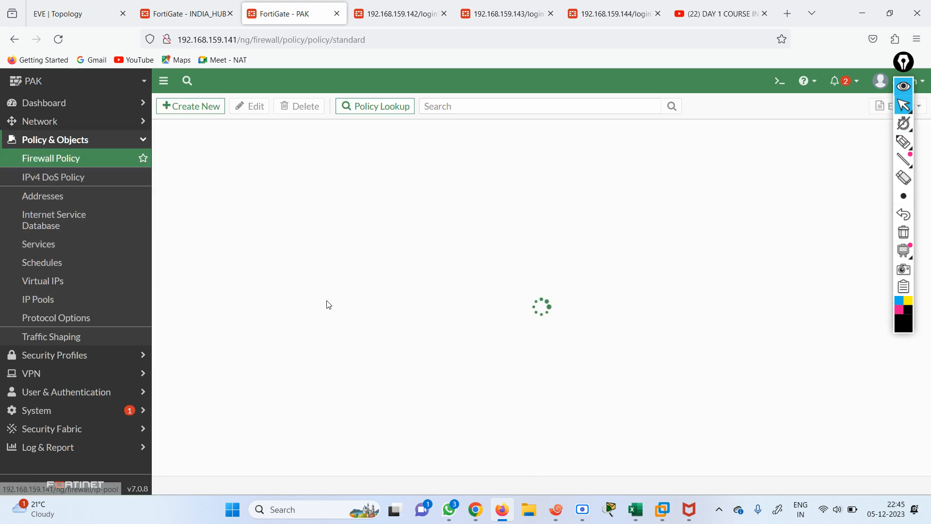
{"action": "left_click", "coordinate": [111, 12]}
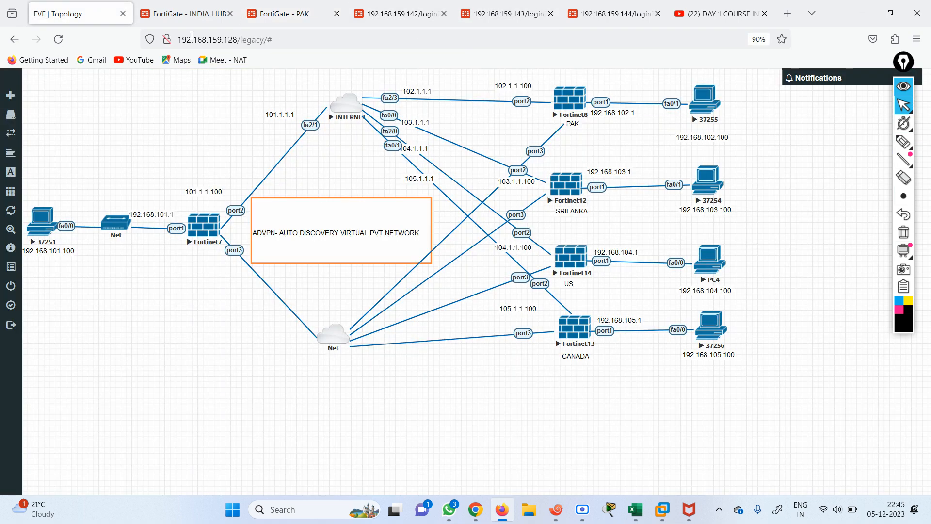
On INDIA_HUB, start creating a new IPsec tunnel from VPN > IPsec Tunnels
{"action": "left_click", "coordinate": [185, 14]}
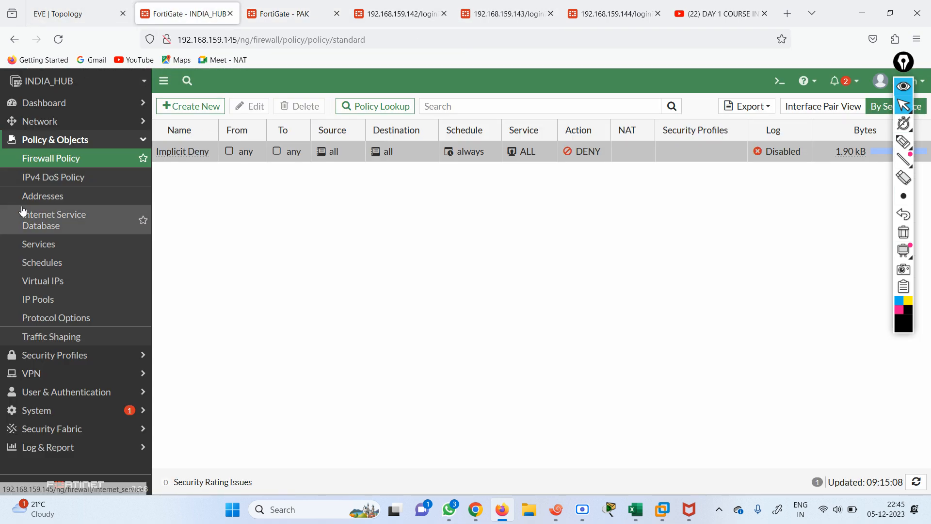
{"action": "left_click", "coordinate": [65, 383]}
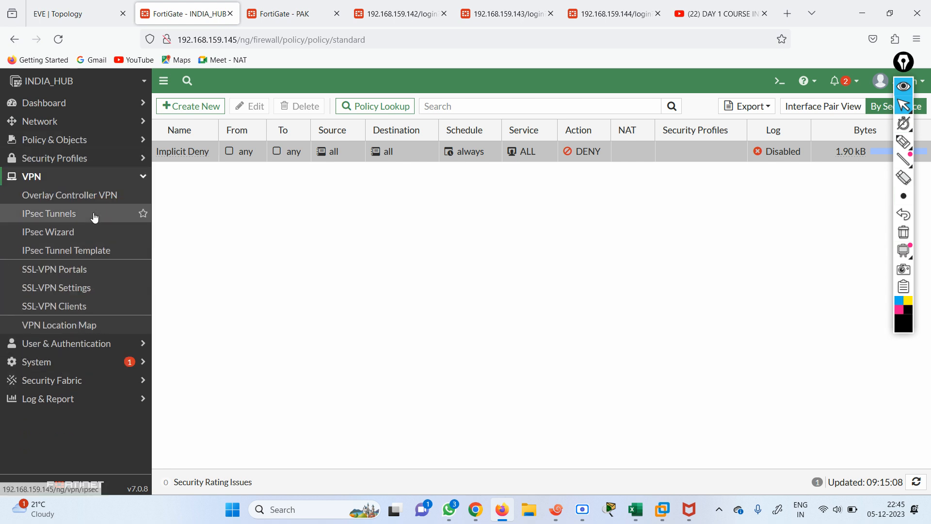
{"action": "left_click", "coordinate": [49, 213]}
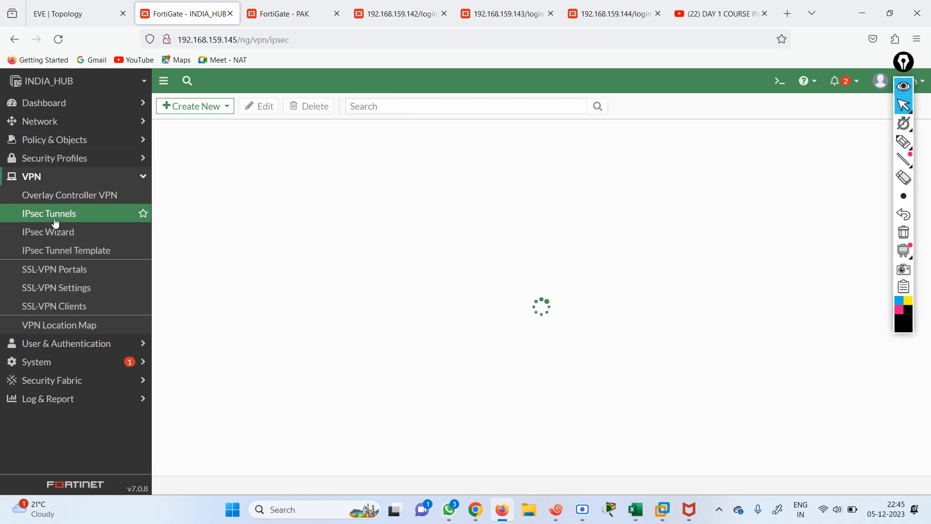
{"action": "left_click", "coordinate": [186, 107]}
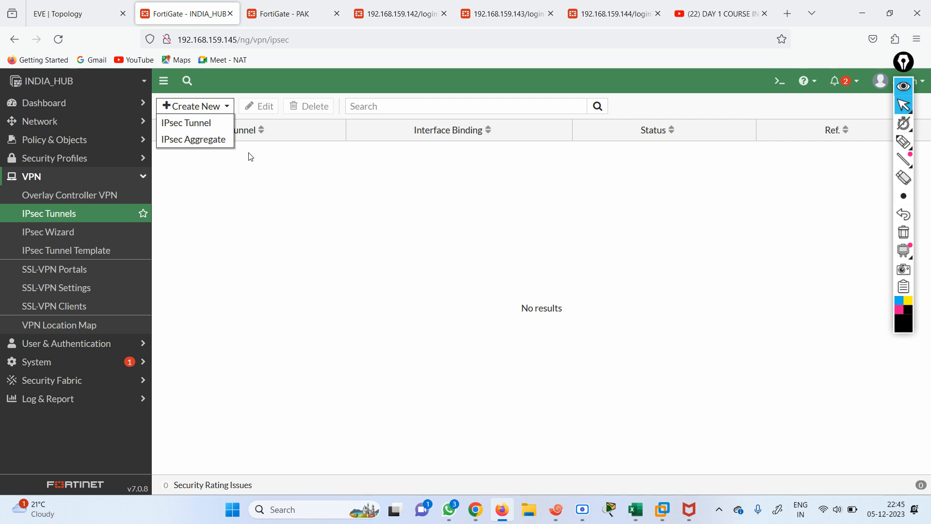
{"action": "left_click", "coordinate": [206, 122]}
Name the tunnel HUB-PAK and choose the Hub-and-Spoke template with the Hub role
{"action": "left_click", "coordinate": [279, 151]}
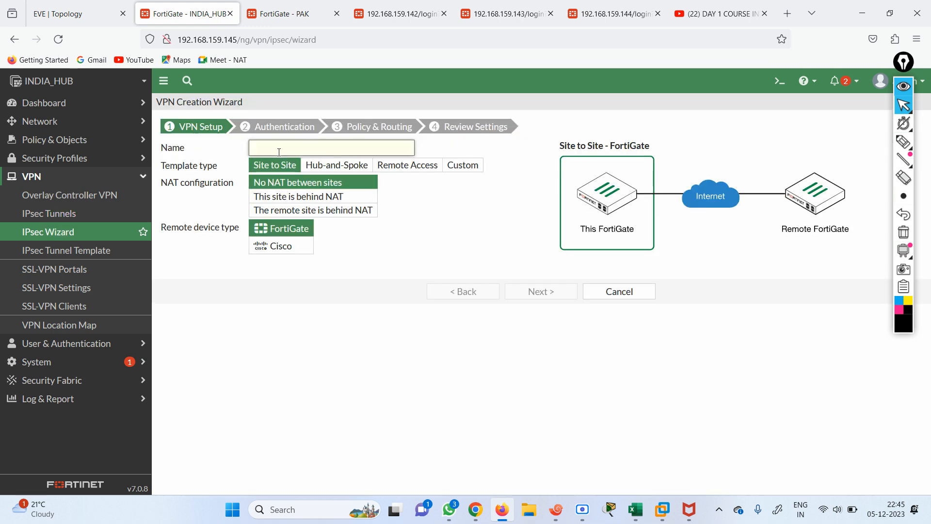
{"action": "type", "text": "HUB-PAK"}
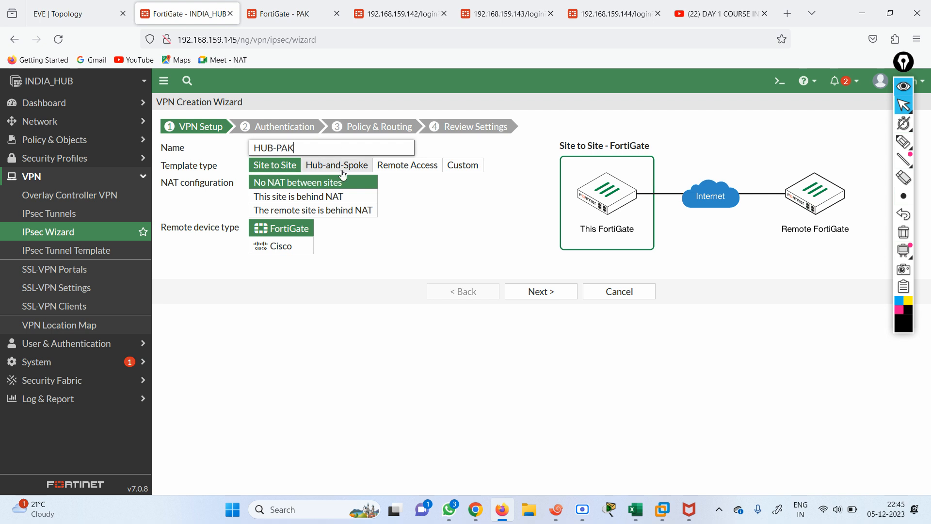
{"action": "left_click", "coordinate": [324, 167]}
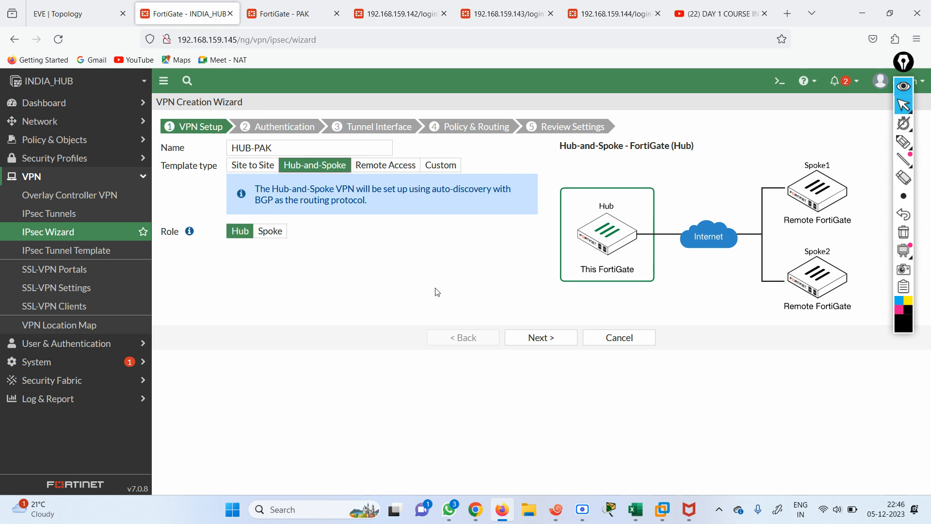
{"action": "left_click", "coordinate": [94, 6]}
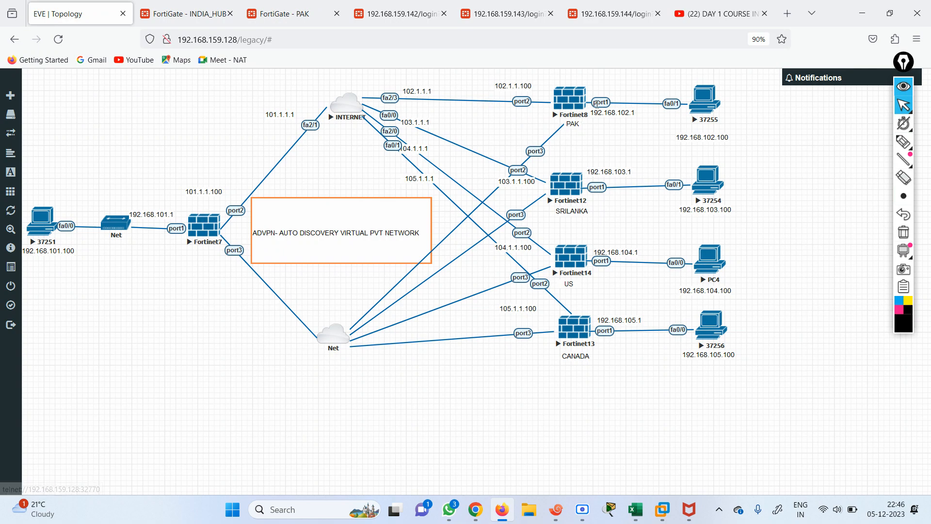
{"action": "left_click", "coordinate": [175, 9]}
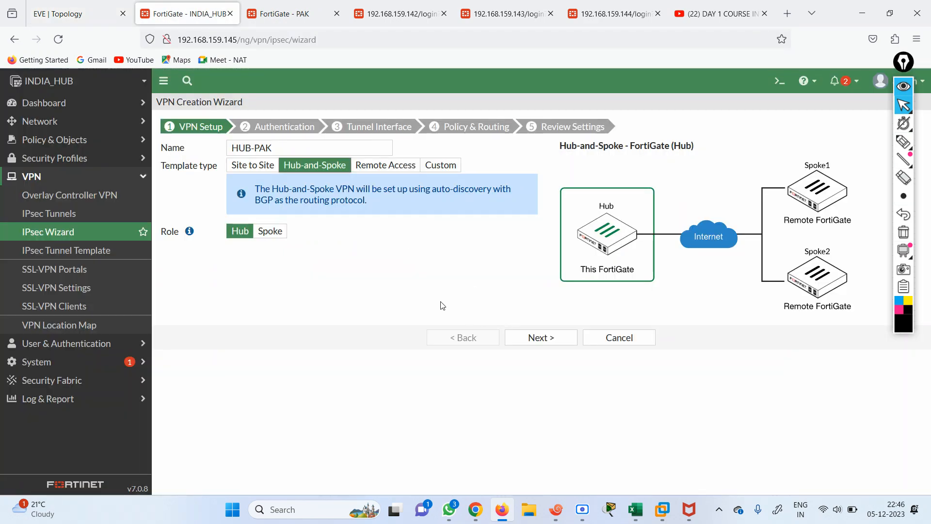
Set port2 as the hub's incoming interface and enter the pre-shared key
{"action": "left_click", "coordinate": [537, 338]}
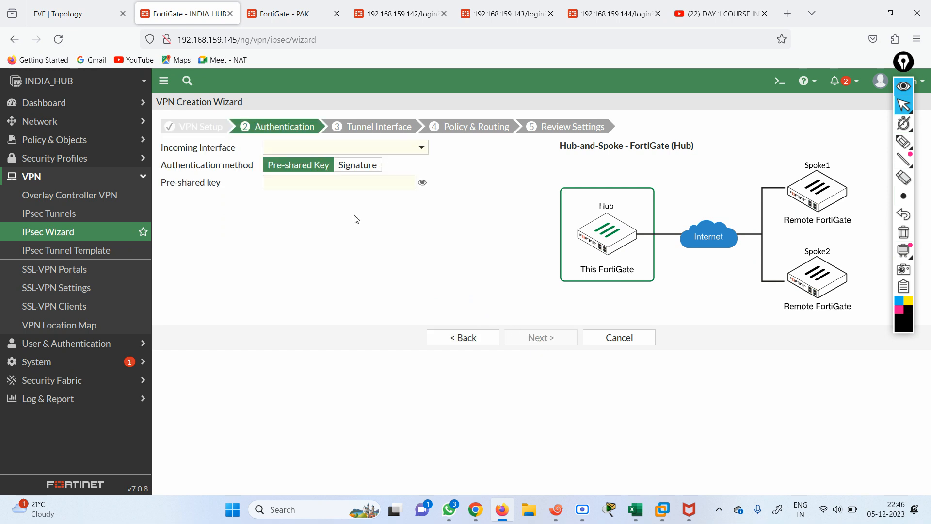
{"action": "left_click", "coordinate": [421, 150]}
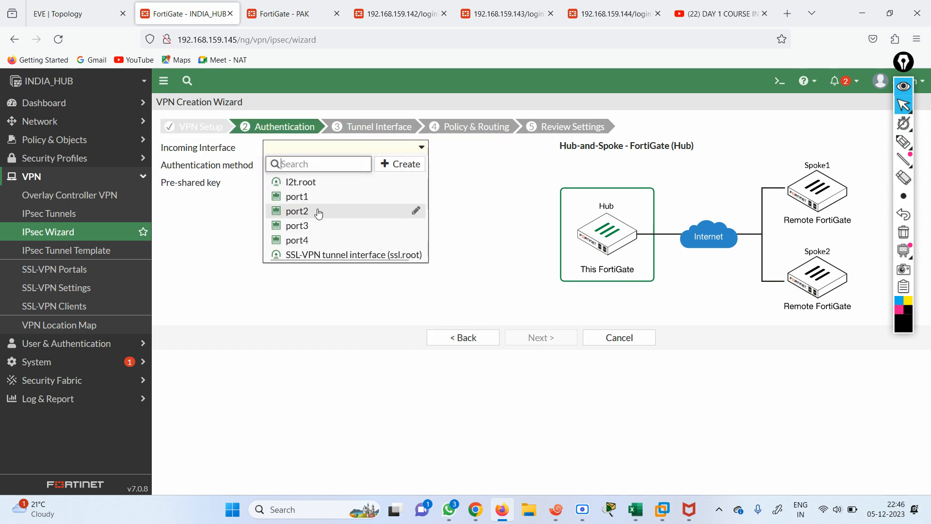
{"action": "mouse_move", "coordinate": [319, 213]}
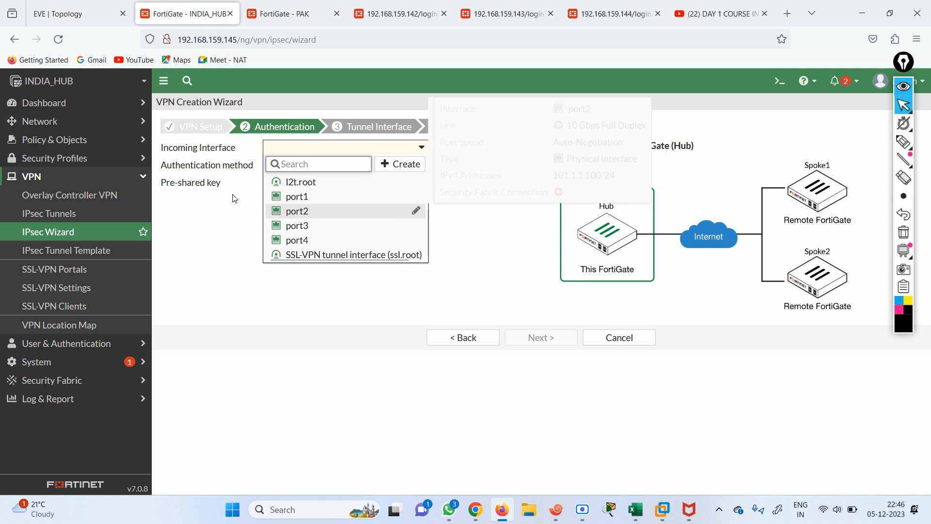
{"action": "left_click", "coordinate": [71, 16]}
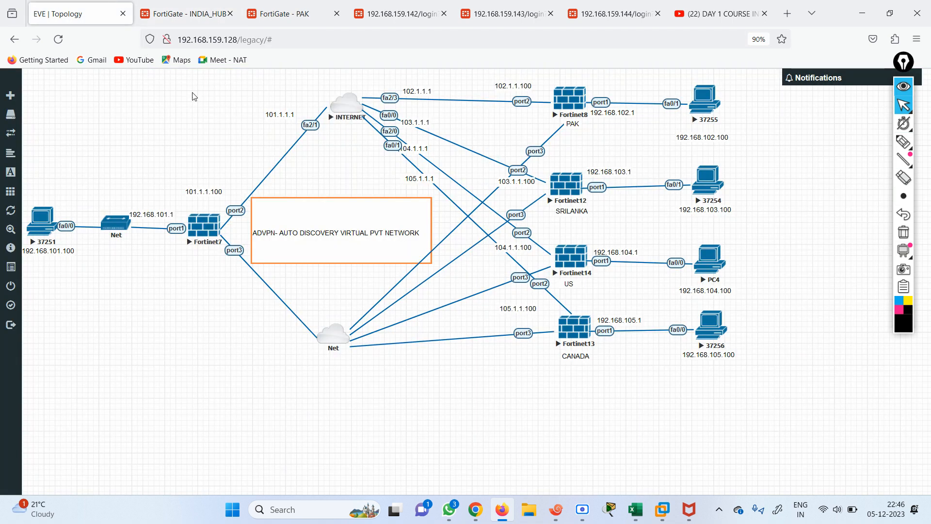
{"action": "left_click", "coordinate": [184, 14]}
{"action": "left_click", "coordinate": [308, 212]}
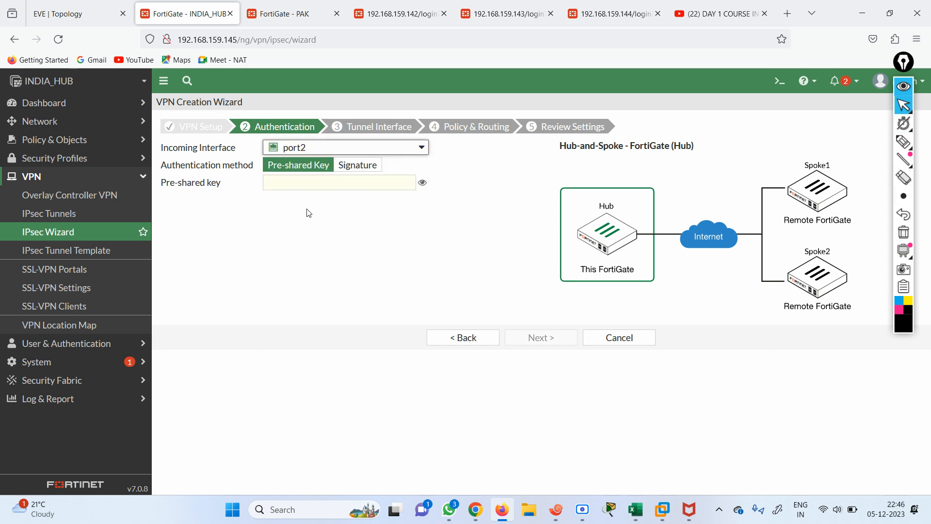
{"action": "left_click", "coordinate": [379, 183]}
{"action": "type", "text": "•••"}
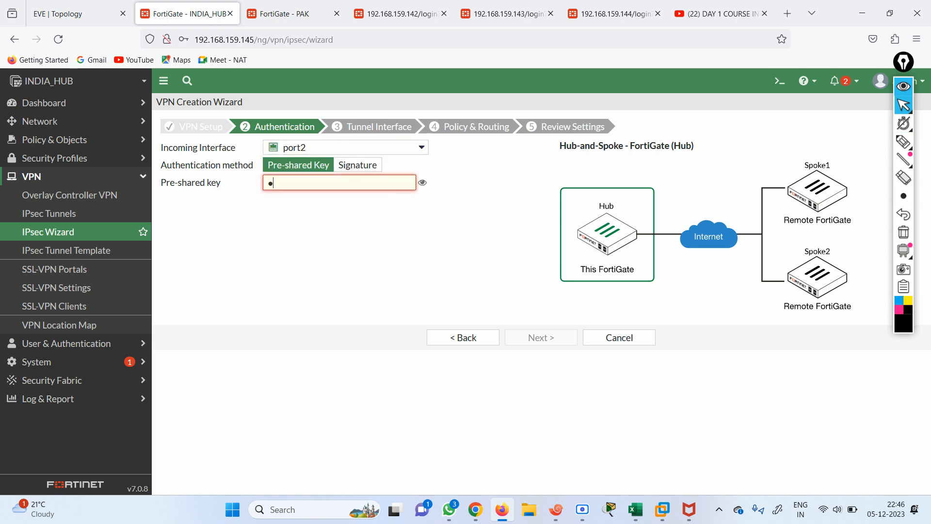
{"action": "type", "text": "•••••"}
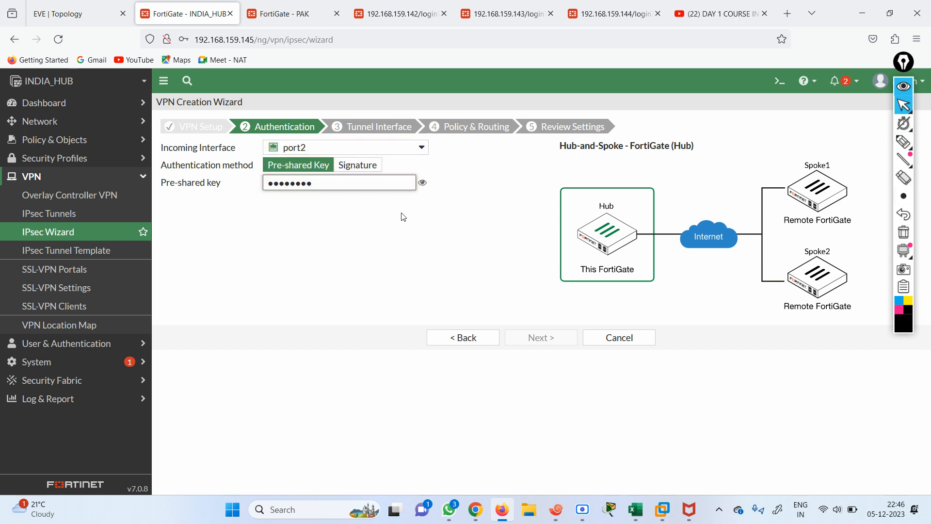
{"action": "left_click", "coordinate": [538, 337]}
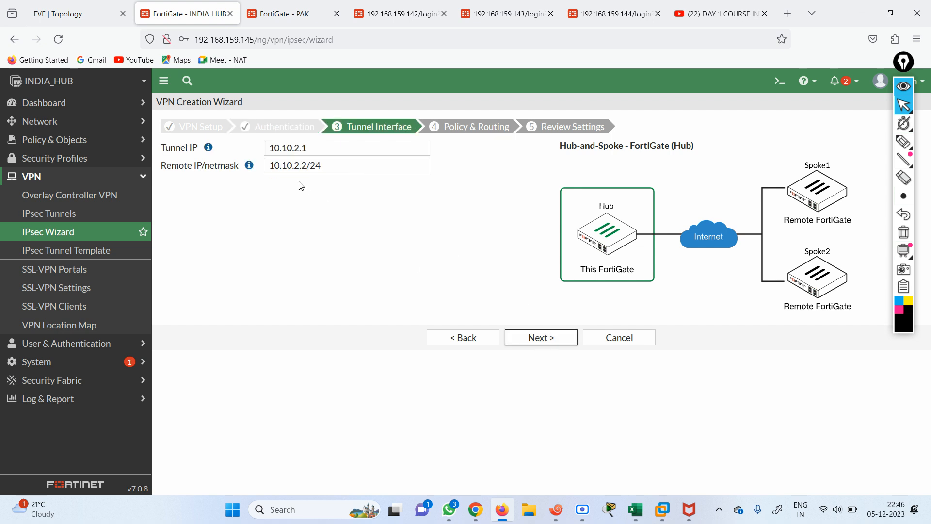
Set port1 as the hub's local LAN interface in the policy and routing step
{"action": "left_click", "coordinate": [535, 338]}
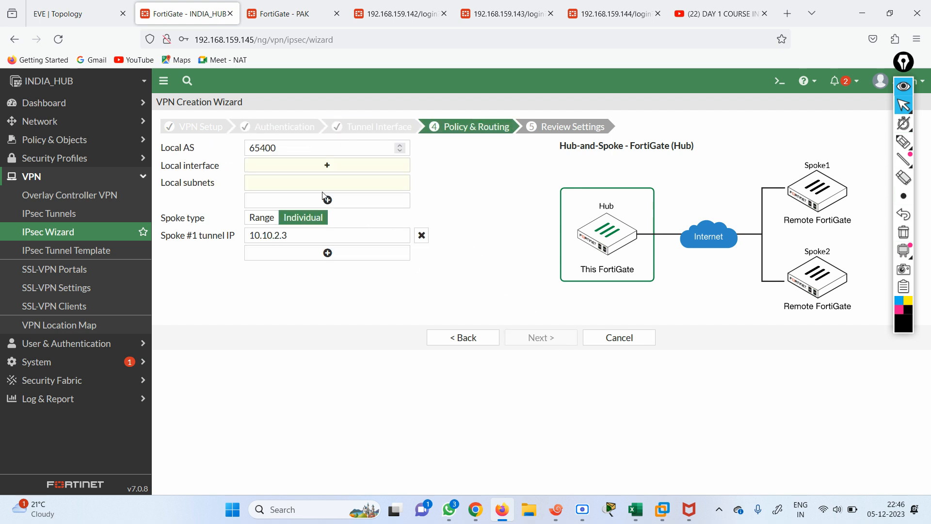
{"action": "left_click", "coordinate": [327, 167]}
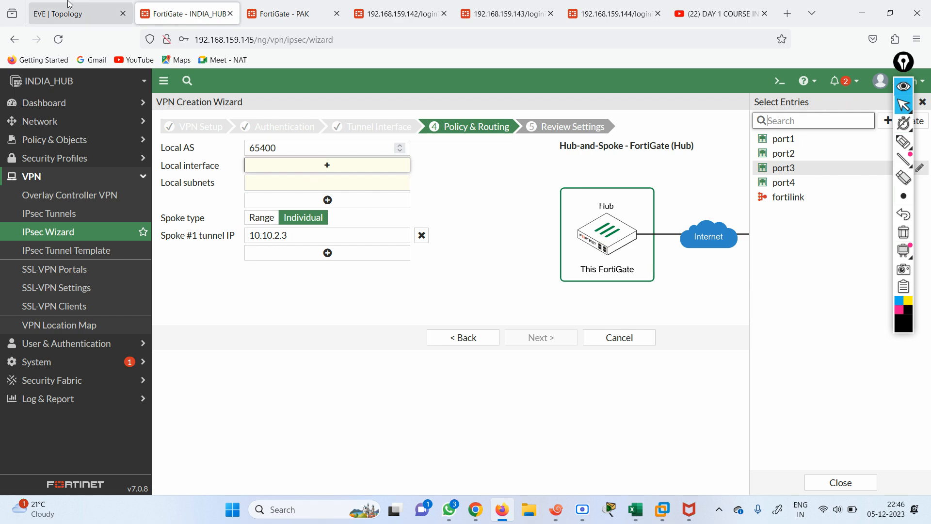
{"action": "left_click", "coordinate": [69, 6]}
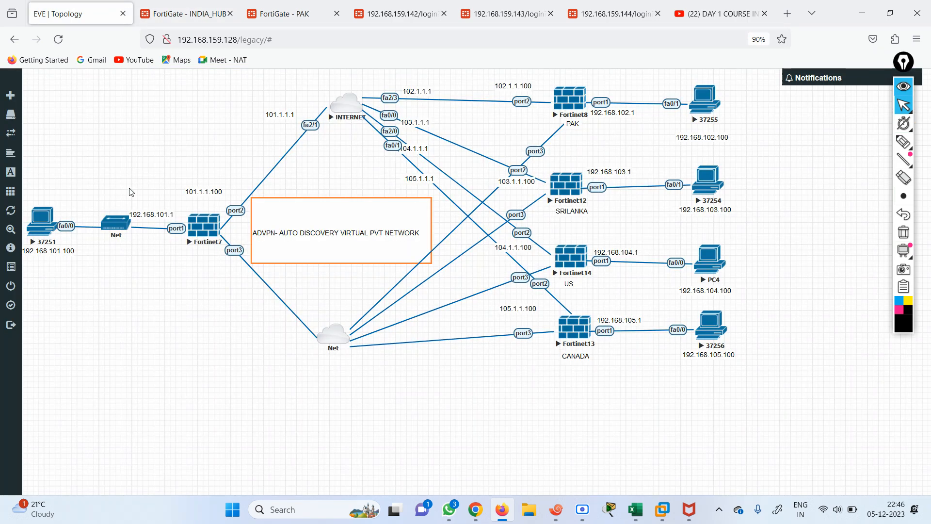
{"action": "left_click", "coordinate": [186, 14]}
{"action": "left_click", "coordinate": [784, 140]}
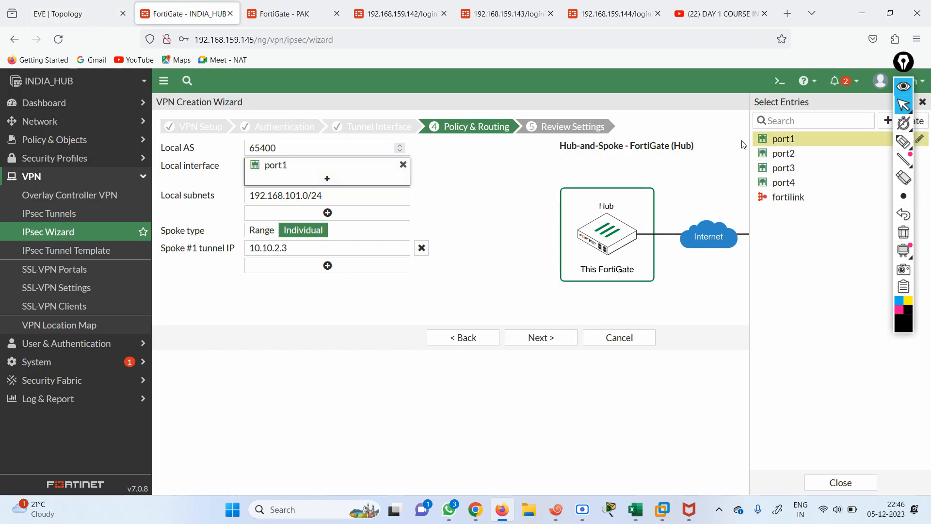
{"action": "left_click", "coordinate": [534, 339]}
{"action": "left_click", "coordinate": [467, 369]}
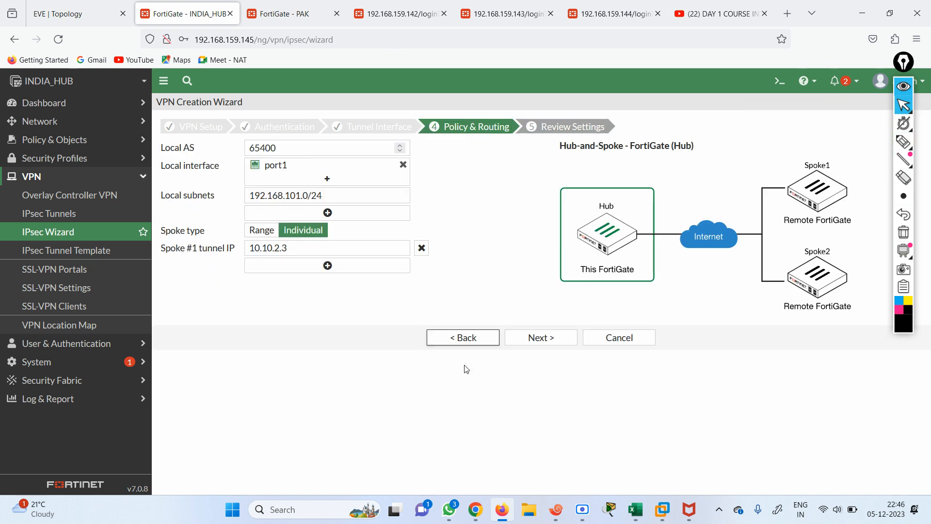
Add spoke tunnel IP rows for Spoke #2 through #11 and create the HUB-PAK VPN
{"action": "left_click", "coordinate": [343, 267]}
{"action": "left_click", "coordinate": [324, 290]}
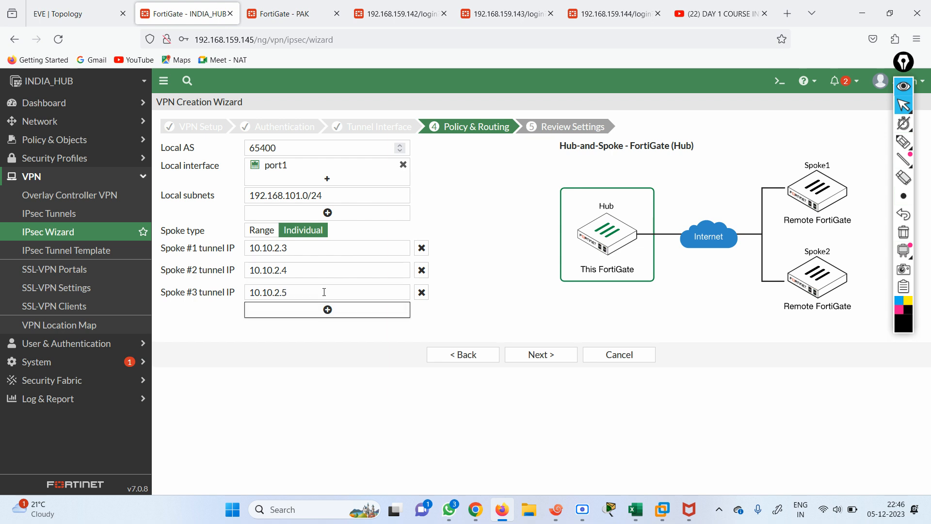
{"action": "left_click", "coordinate": [329, 312]}
{"action": "left_click", "coordinate": [329, 335]}
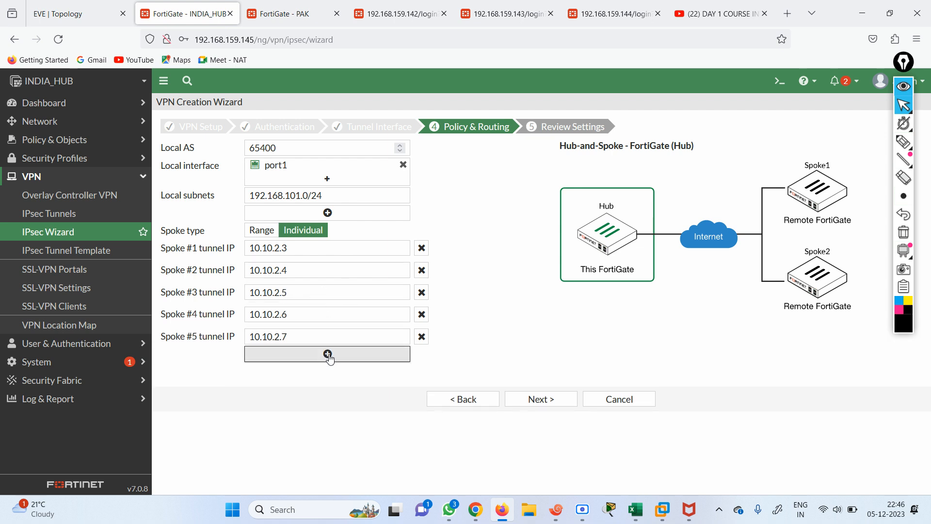
{"action": "left_click", "coordinate": [328, 353]}
{"action": "left_click", "coordinate": [328, 375]}
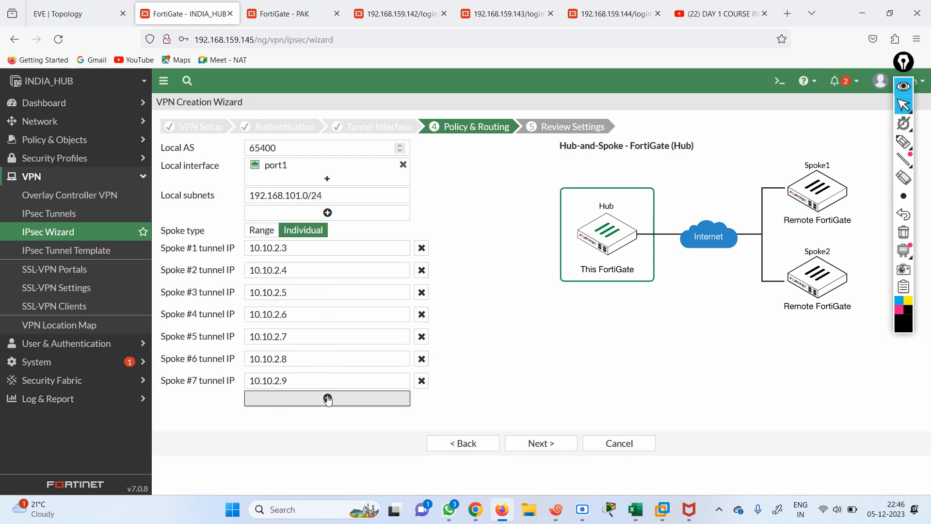
{"action": "left_click", "coordinate": [328, 397]}
{"action": "left_click", "coordinate": [328, 421]}
{"action": "left_click", "coordinate": [328, 442]}
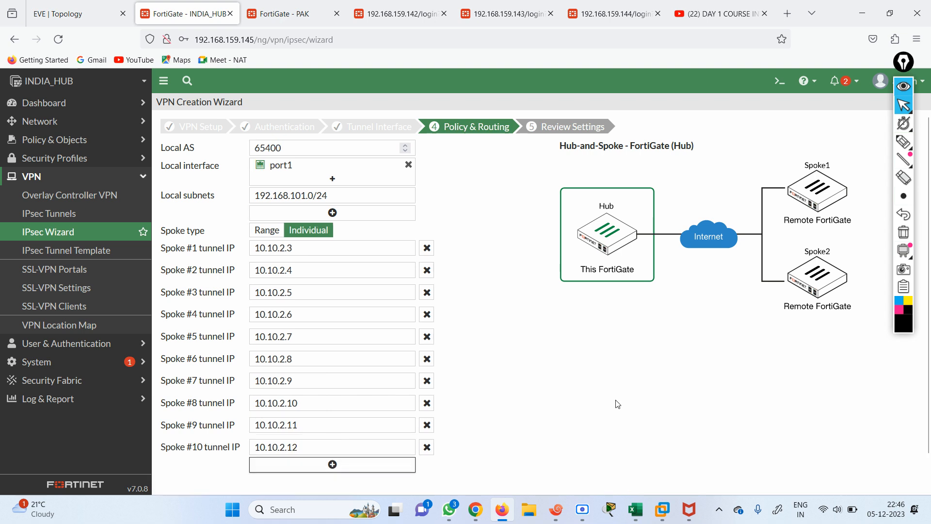
{"action": "scroll", "coordinate": [541, 301], "scroll_direction": "down", "scroll_amount": 1}
{"action": "left_click", "coordinate": [328, 429]}
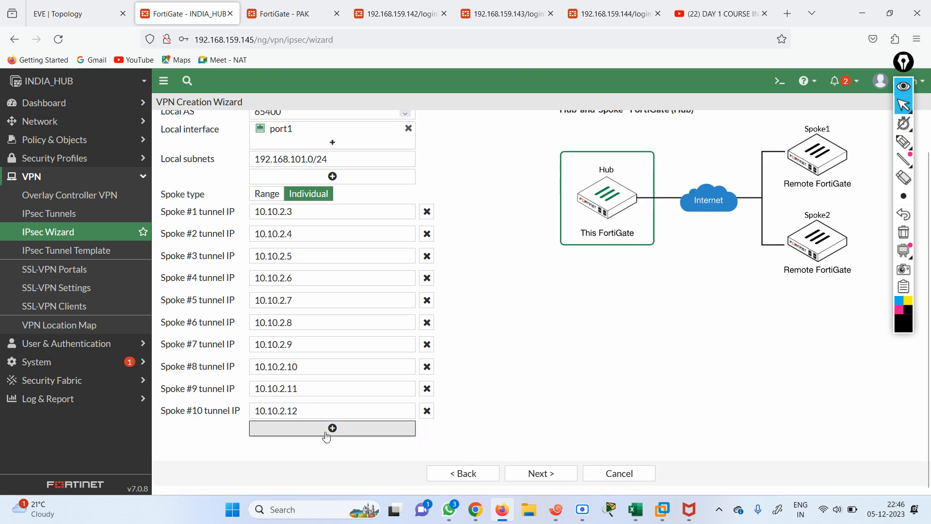
{"action": "scroll", "coordinate": [534, 446], "scroll_direction": "down", "scroll_amount": 1}
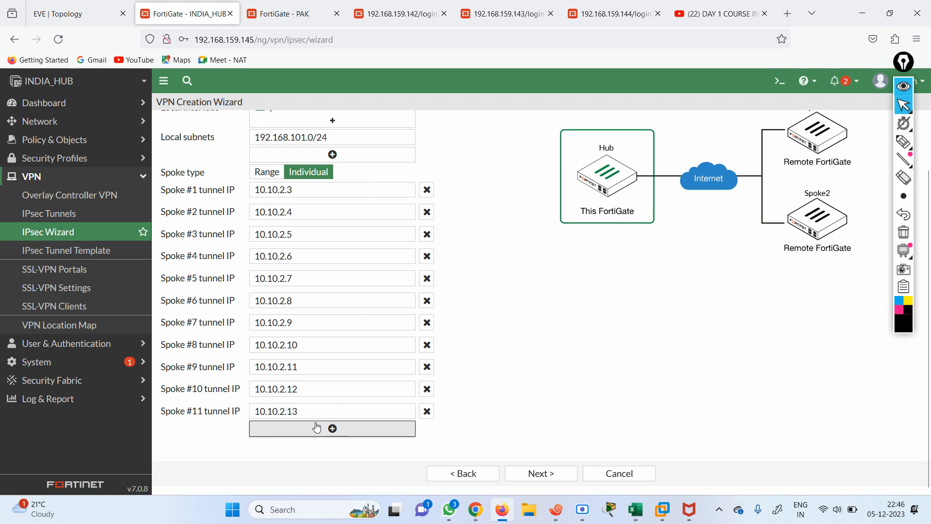
{"action": "left_click", "coordinate": [553, 475]}
{"action": "left_click", "coordinate": [539, 366]}
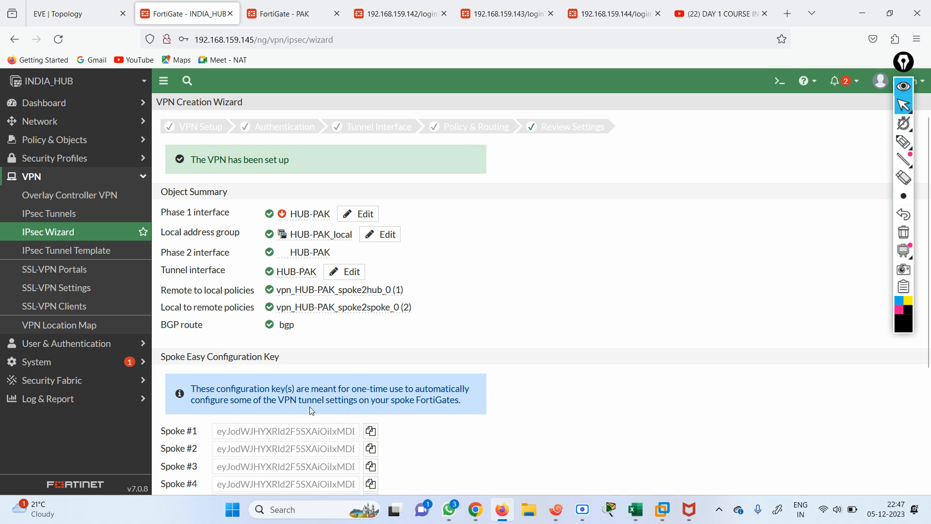
Copy the hub's Spoke #1 configuration key from the INDIA_HUB VPN summary
{"action": "left_click", "coordinate": [373, 433]}
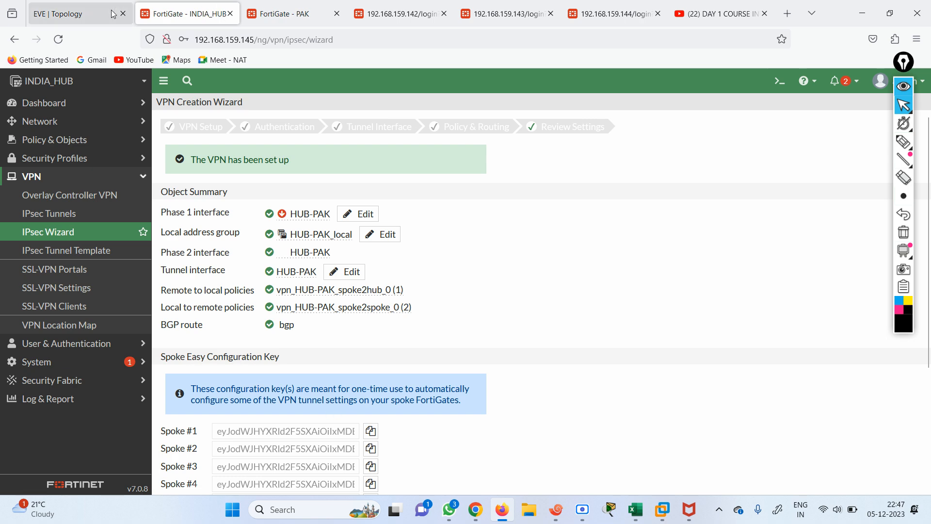
{"action": "left_click", "coordinate": [130, 10]}
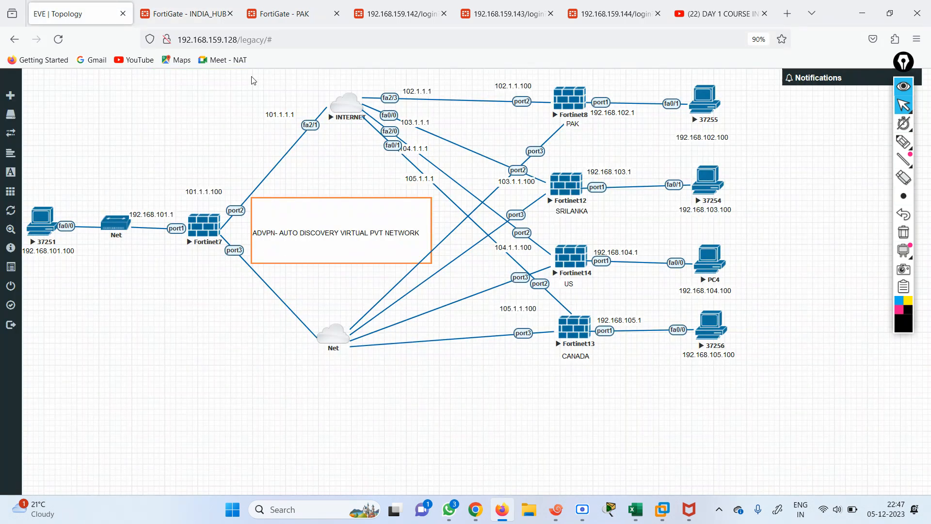
{"action": "left_click", "coordinate": [188, 15]}
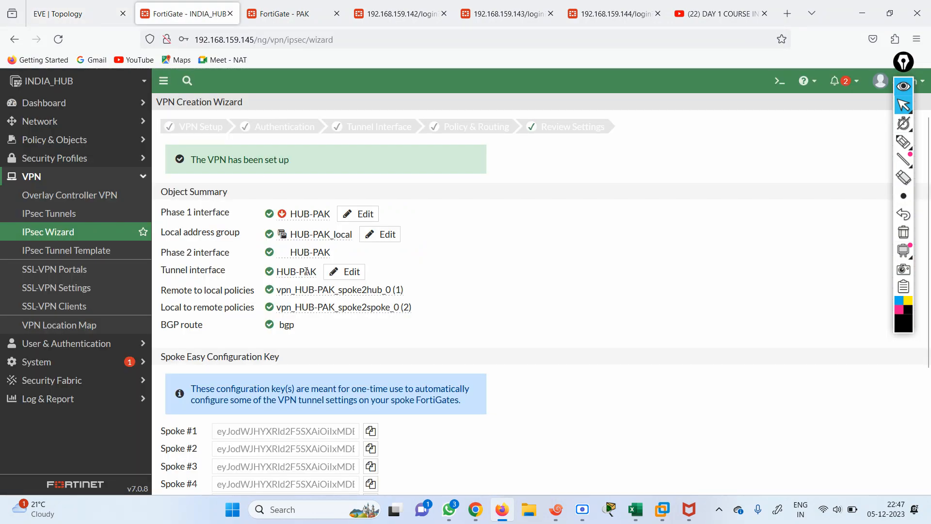
{"action": "left_click", "coordinate": [370, 431]}
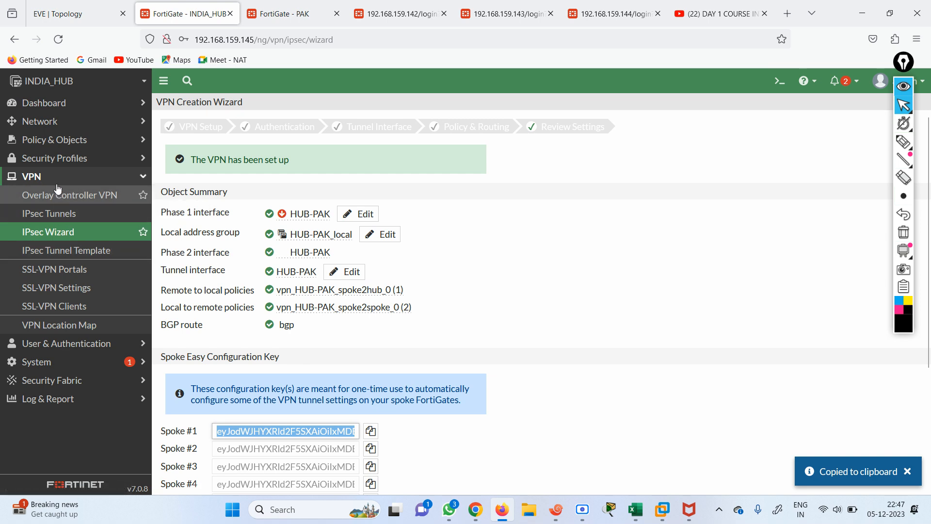
On the PAK firewall, start a new IPsec tunnel using the Hub-and-Spoke template
{"action": "left_click", "coordinate": [304, 13]}
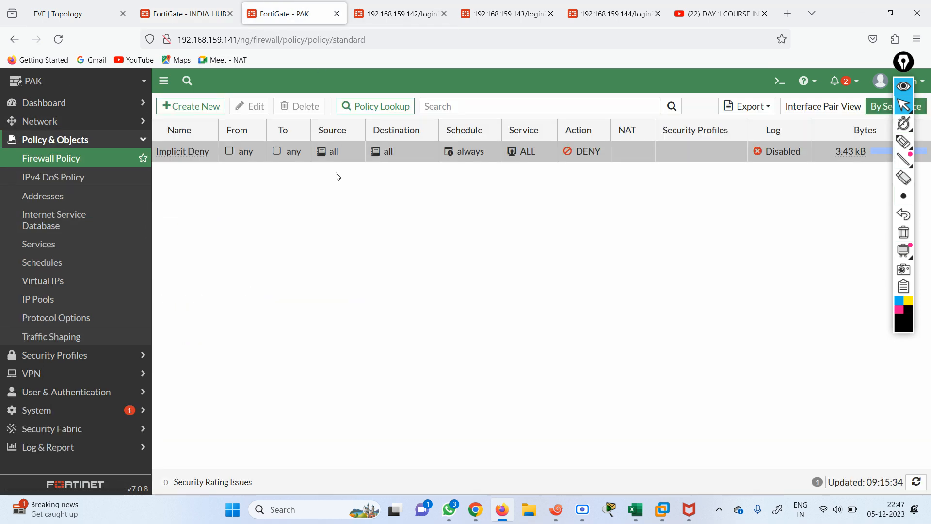
{"action": "left_click", "coordinate": [79, 372]}
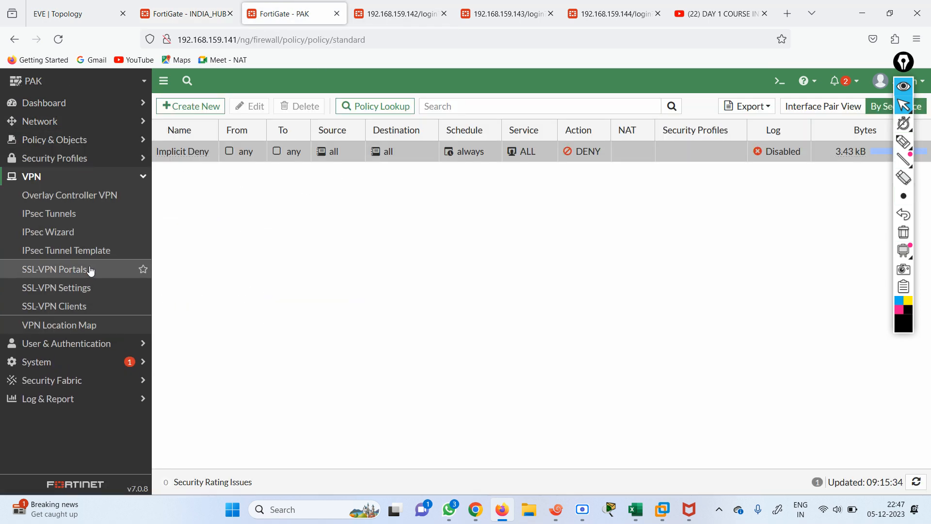
{"action": "left_click", "coordinate": [57, 213]}
{"action": "left_click", "coordinate": [214, 107]}
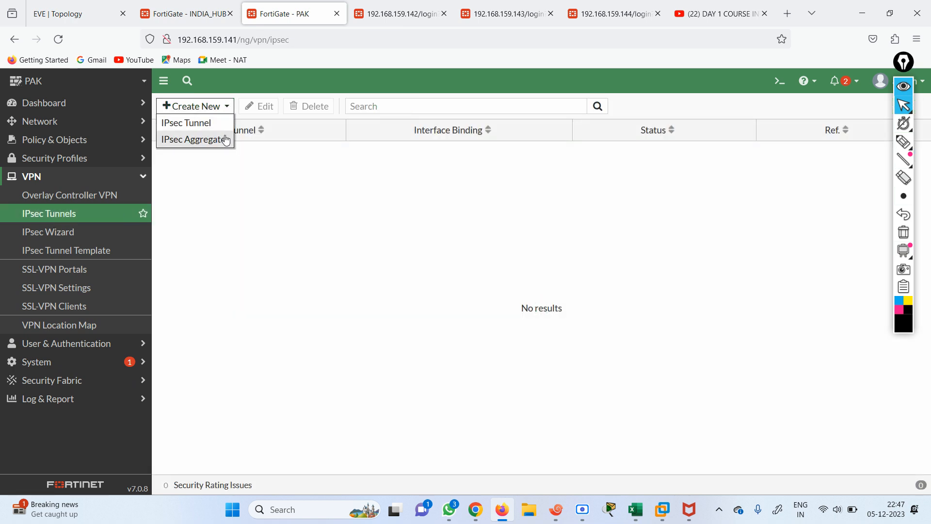
{"action": "left_click", "coordinate": [194, 122]}
{"action": "left_click", "coordinate": [309, 165]}
Name the VPN PAK-HO, give it the Spoke role, and paste the Spoke #1 key
{"action": "left_click", "coordinate": [295, 147]}
{"action": "type", "text": "PAK-HO"}
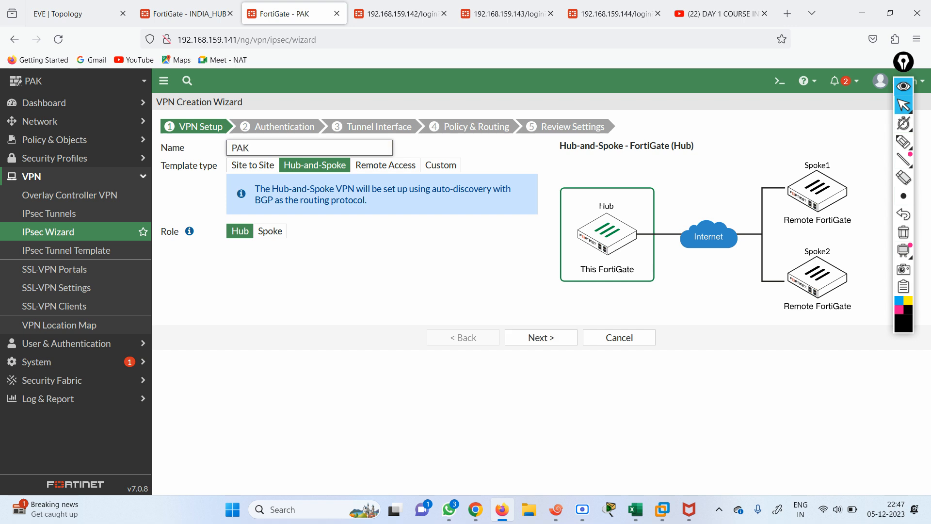
{"action": "left_click", "coordinate": [268, 232]}
{"action": "left_click", "coordinate": [377, 250]}
{"action": "right_click", "coordinate": [377, 250]}
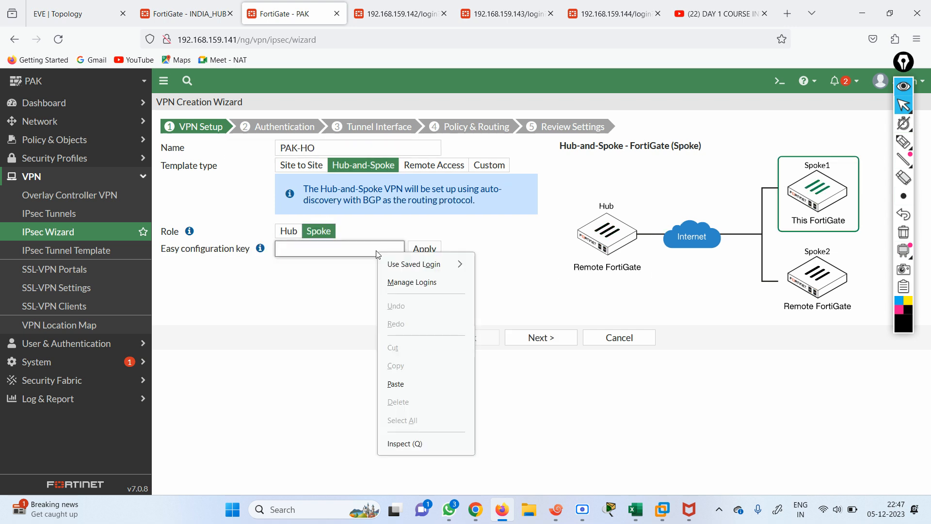
{"action": "left_click", "coordinate": [402, 384]}
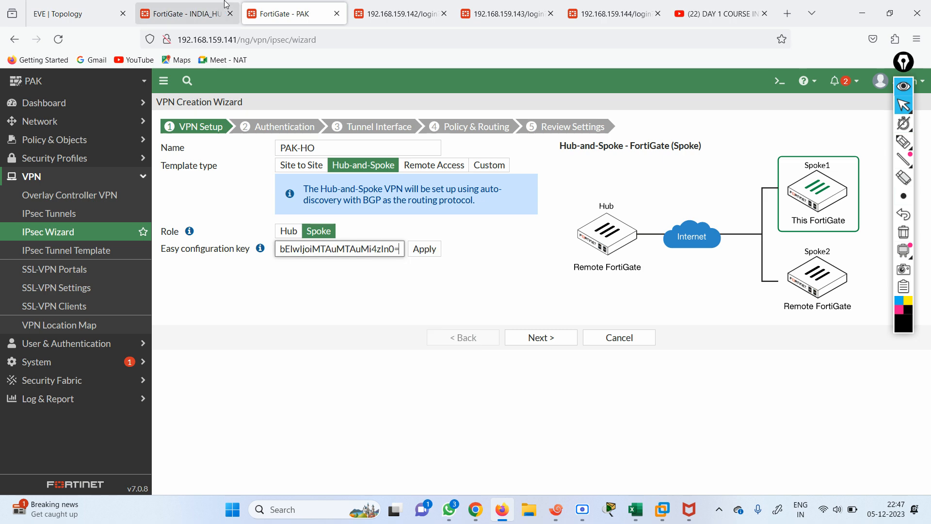
{"action": "left_click", "coordinate": [190, 10]}
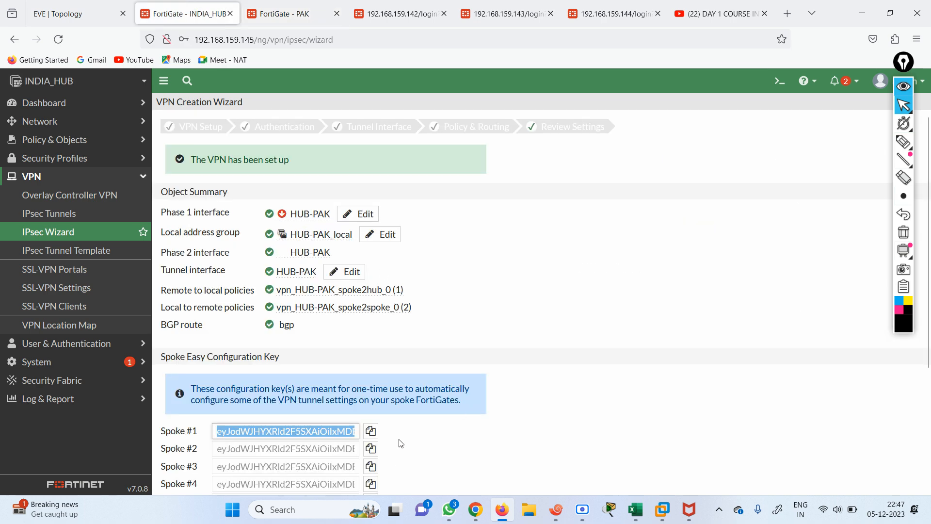
{"action": "left_click", "coordinate": [371, 430]}
{"action": "left_click", "coordinate": [273, 17]}
Apply the pasted hub key and enter the pre-shared key
{"action": "left_click", "coordinate": [424, 249]}
{"action": "left_click", "coordinate": [539, 339]}
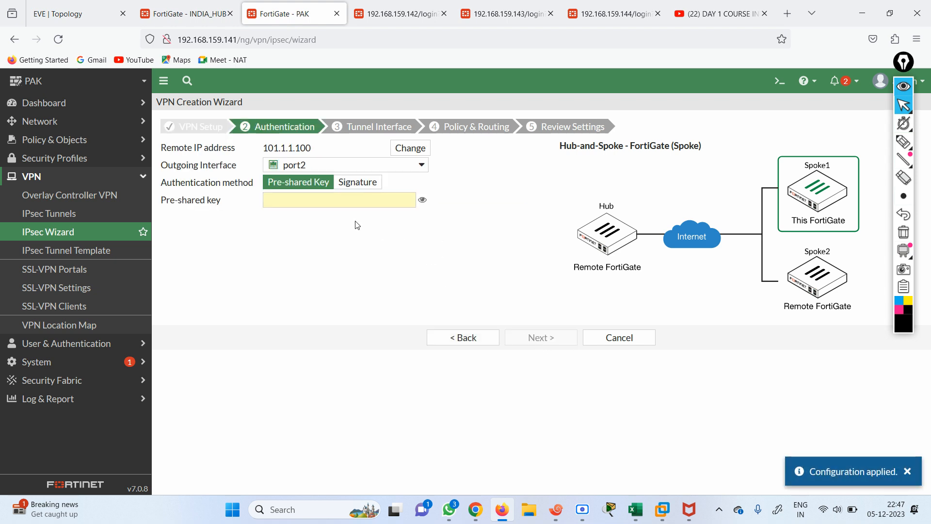
{"action": "left_click", "coordinate": [314, 201]}
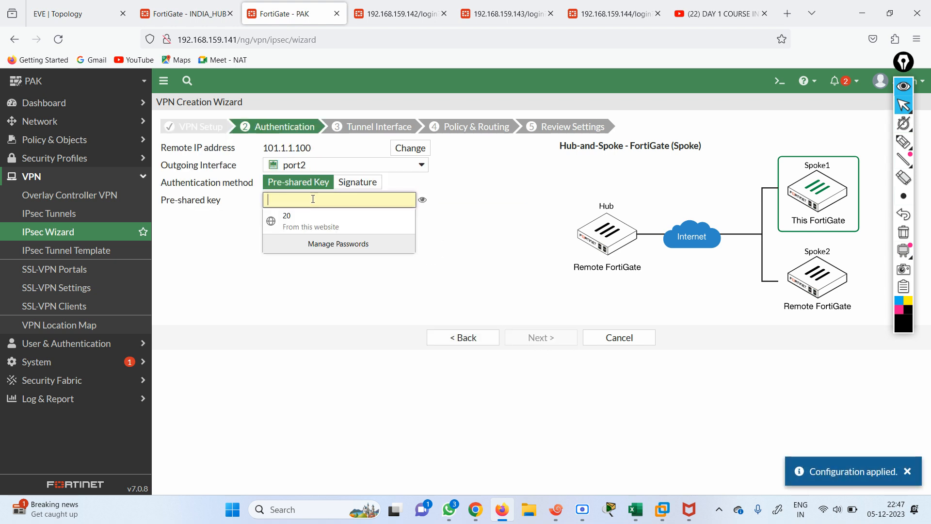
{"action": "type", "text": "12345678"}
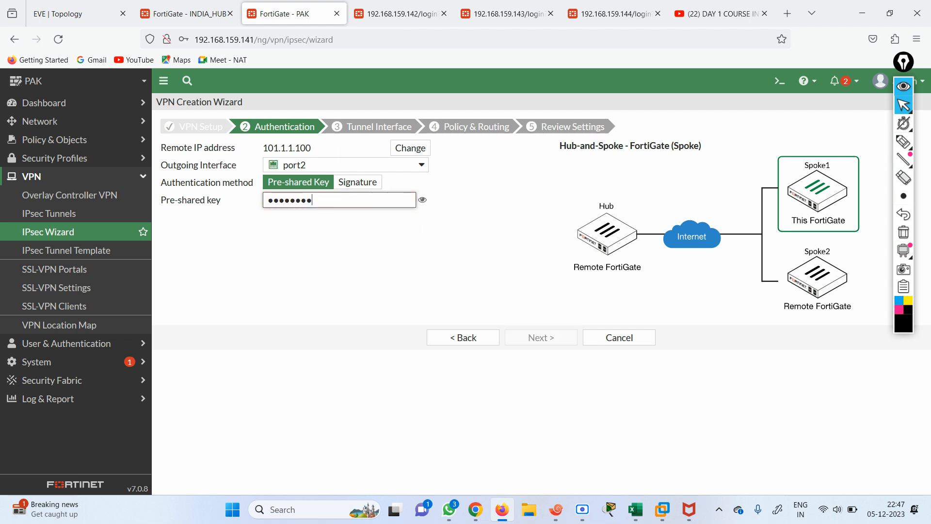
Set port1 (192.168.102.0/24) as the local interface and create the PAK-HO VPN
{"action": "left_click", "coordinate": [540, 337]}
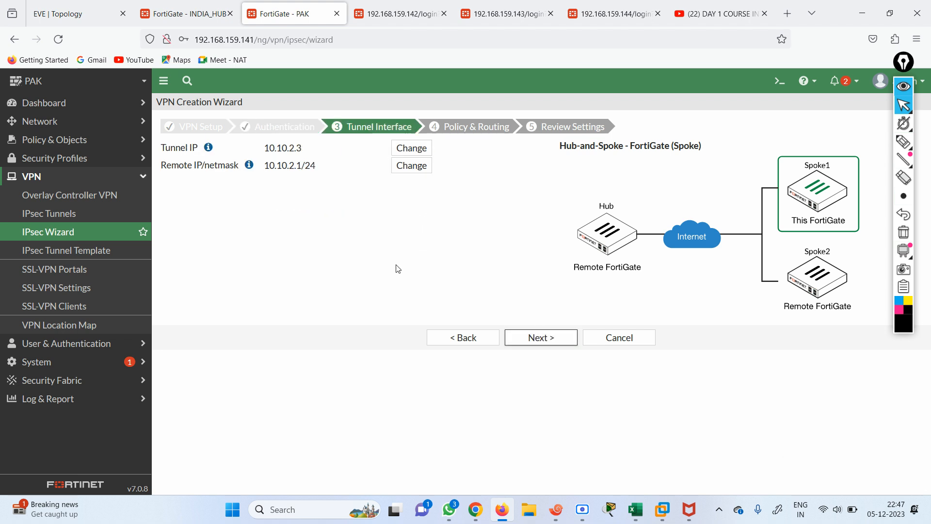
{"action": "left_click", "coordinate": [536, 336]}
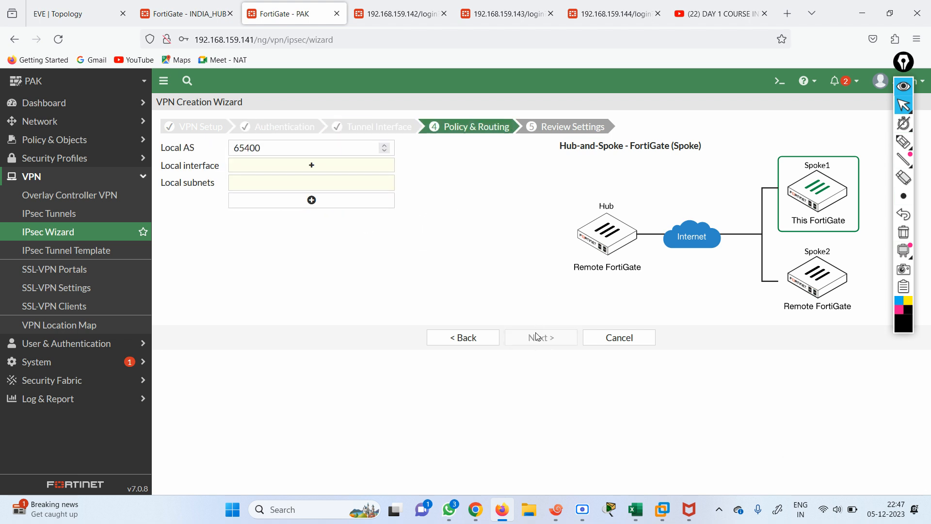
{"action": "left_click", "coordinate": [313, 165]}
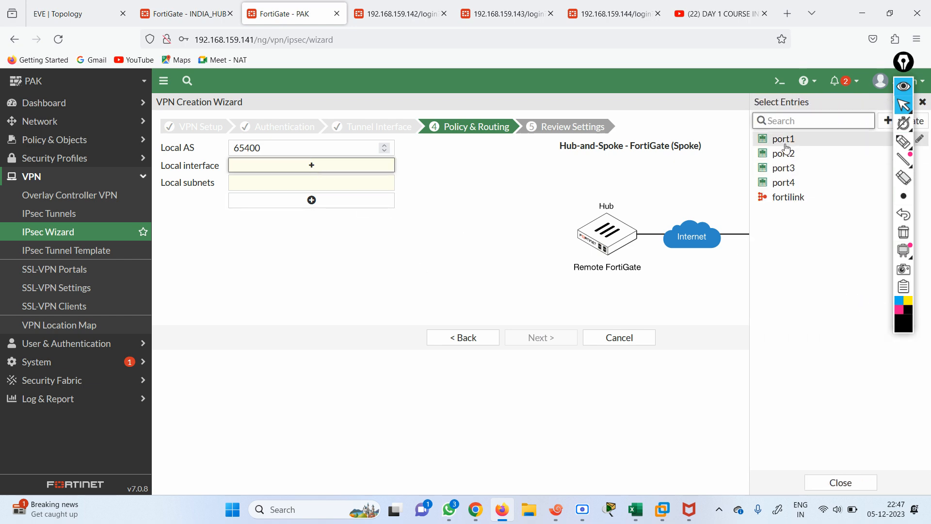
{"action": "left_click", "coordinate": [72, 14]}
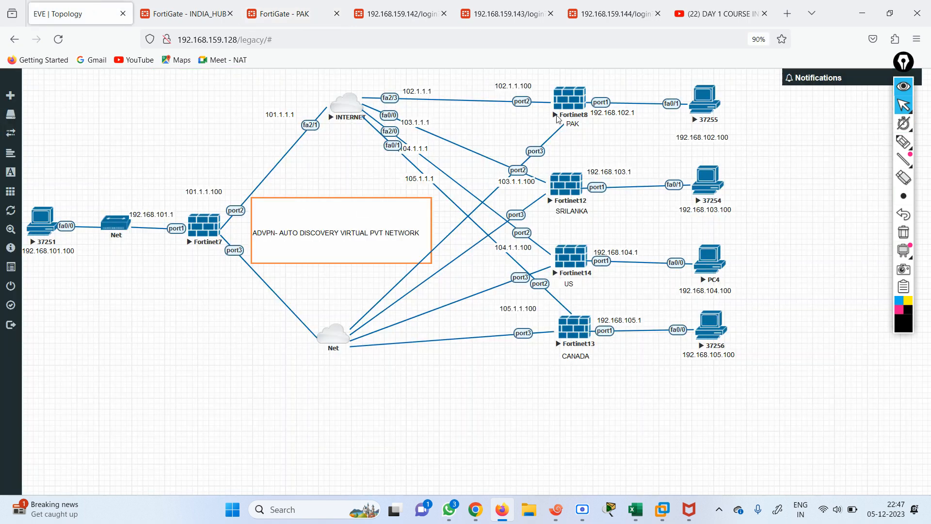
{"action": "left_click", "coordinate": [286, 13]}
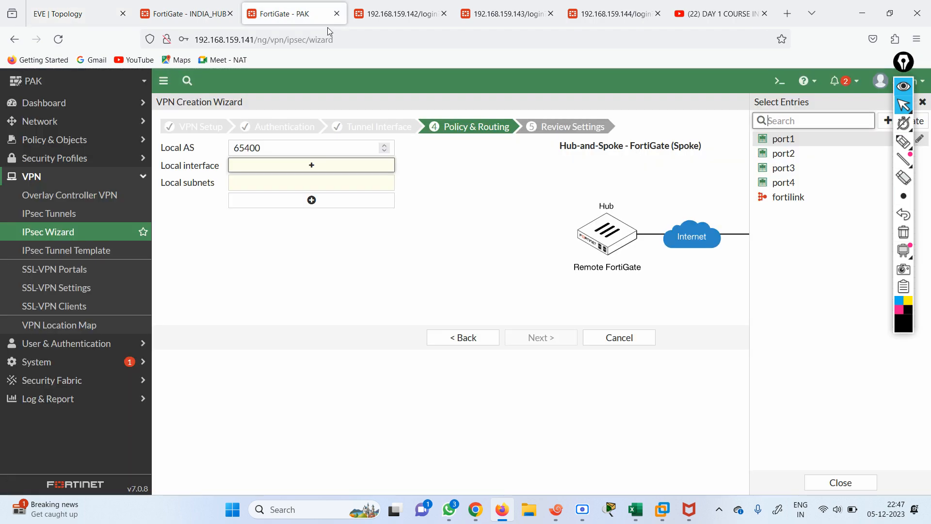
{"action": "left_click", "coordinate": [784, 140]}
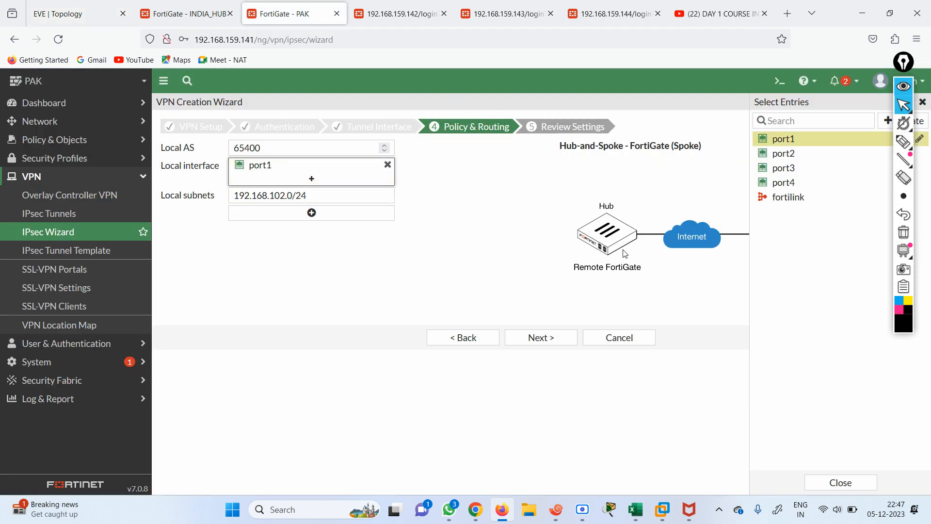
{"action": "left_click", "coordinate": [560, 338]}
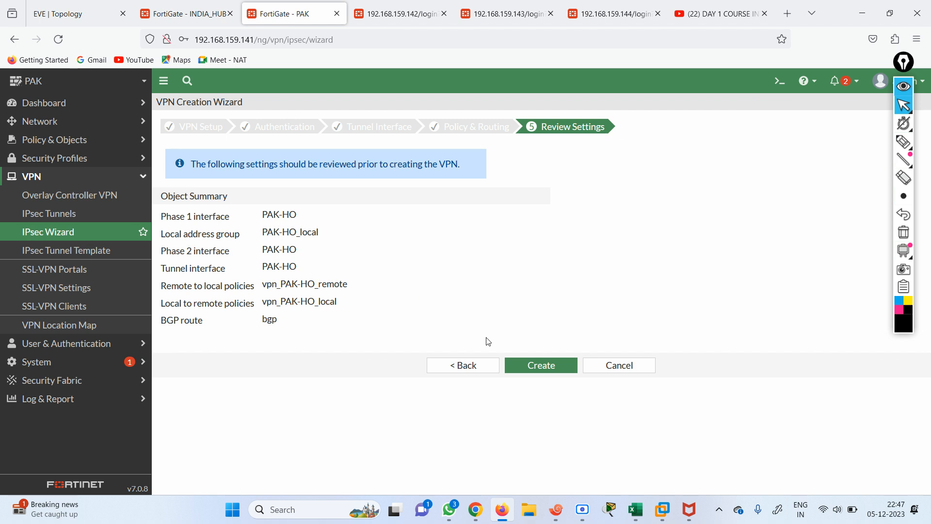
{"action": "left_click", "coordinate": [527, 367]}
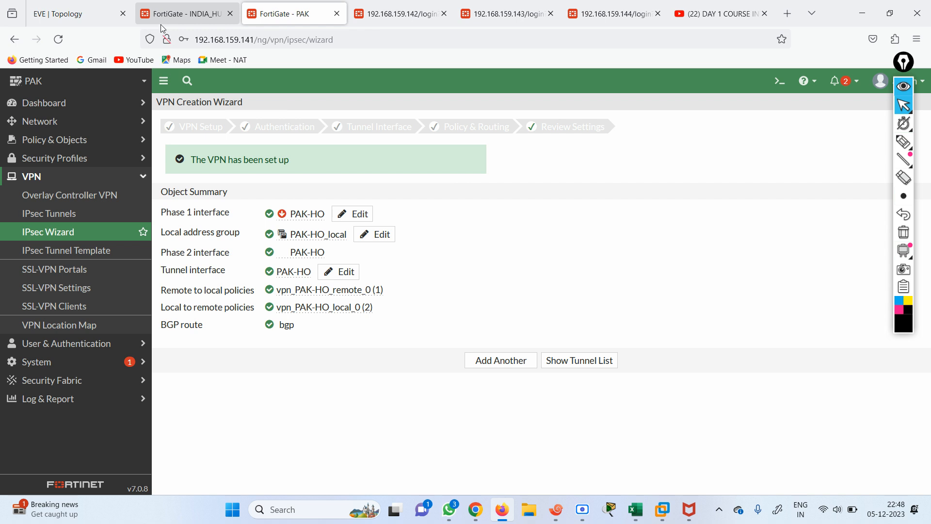
Copy the hub's Spoke #2 configuration key and sign in to the SRILANKA FortiGate
{"action": "left_click", "coordinate": [209, 19]}
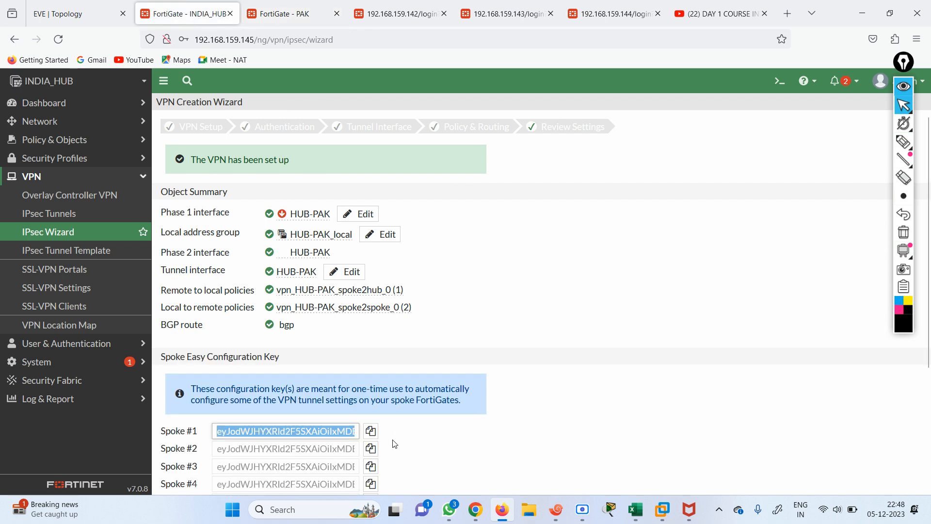
{"action": "left_click", "coordinate": [370, 449]}
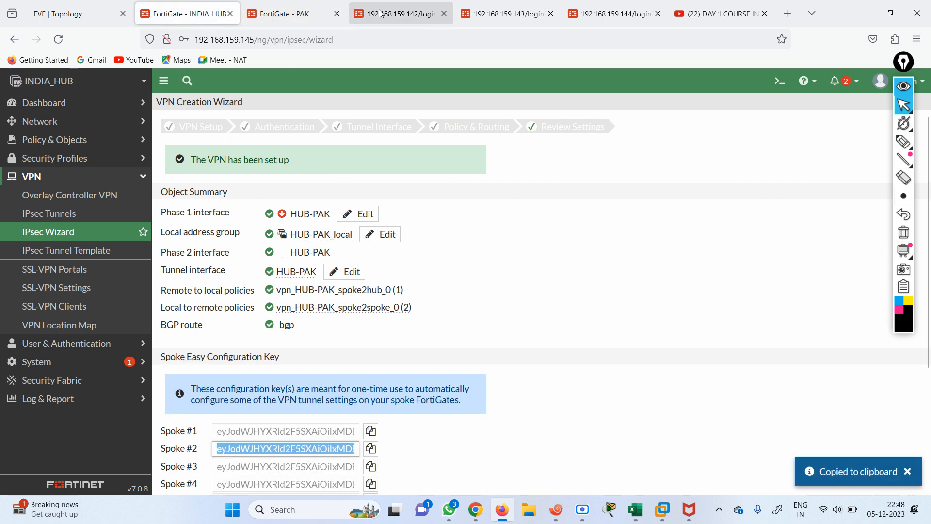
{"action": "left_click", "coordinate": [372, 14]}
{"action": "type", "text": "admin"}
{"action": "key", "text": "Tab"}
{"action": "type", "text": "admin"}
{"action": "key", "text": "Return"}
{"action": "left_click", "coordinate": [344, 190]}
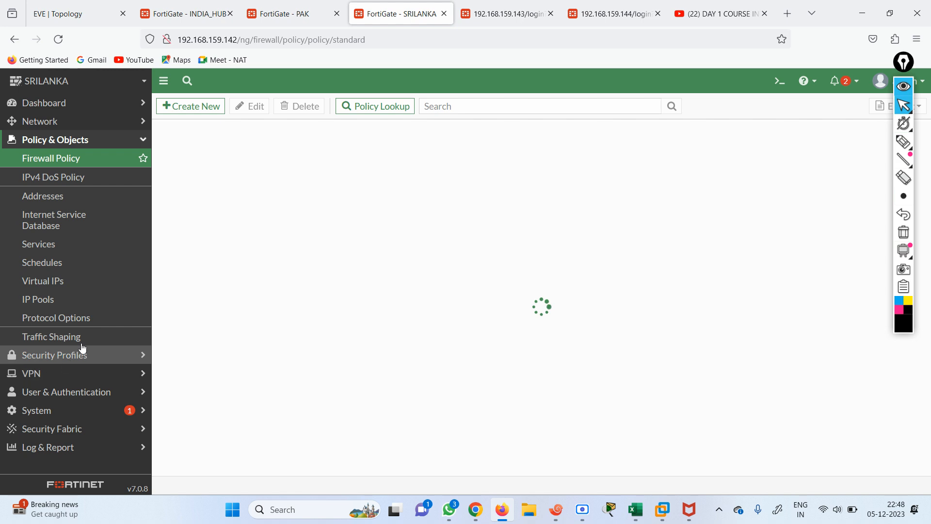
Start a new Hub-and-Spoke IPsec tunnel named SL-HO on SRILANKA
{"action": "left_click", "coordinate": [73, 373]}
{"action": "left_click", "coordinate": [73, 214]}
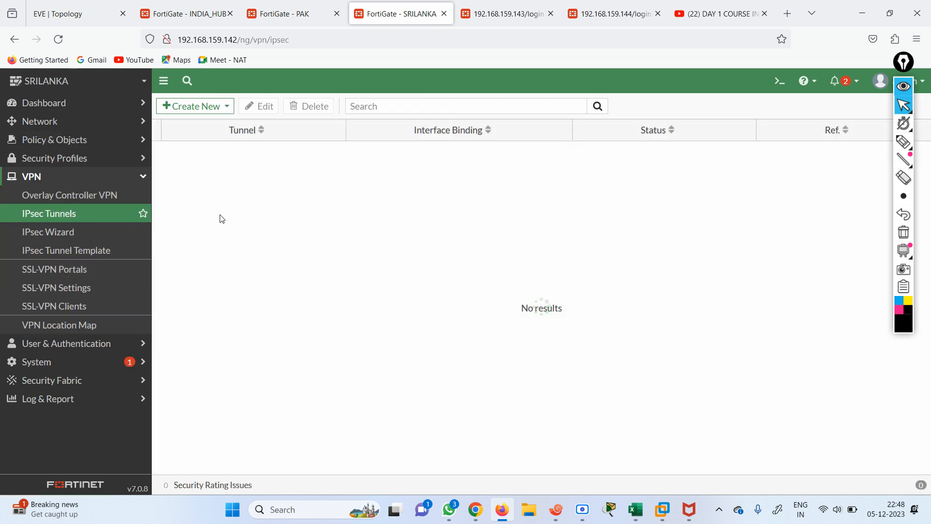
{"action": "left_click", "coordinate": [193, 109]}
{"action": "left_click", "coordinate": [194, 124]}
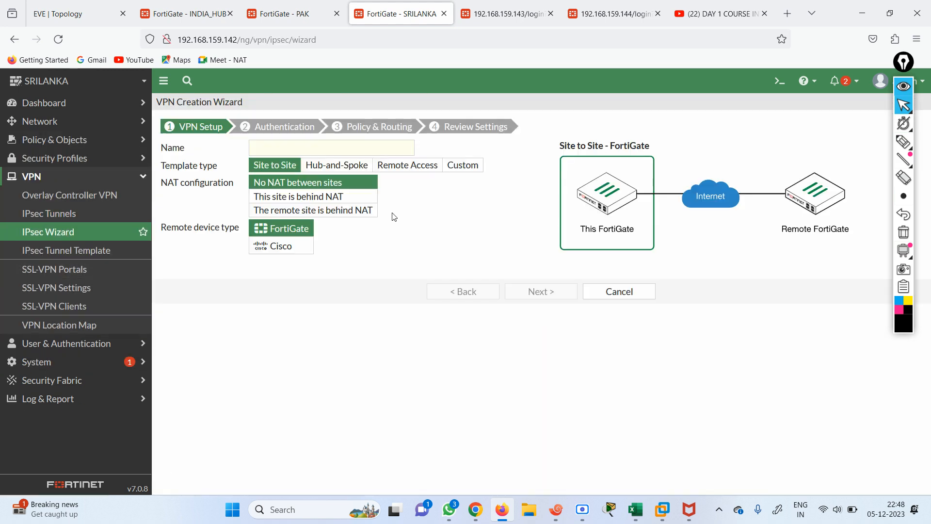
{"action": "left_click", "coordinate": [323, 165]}
{"action": "left_click", "coordinate": [295, 150]}
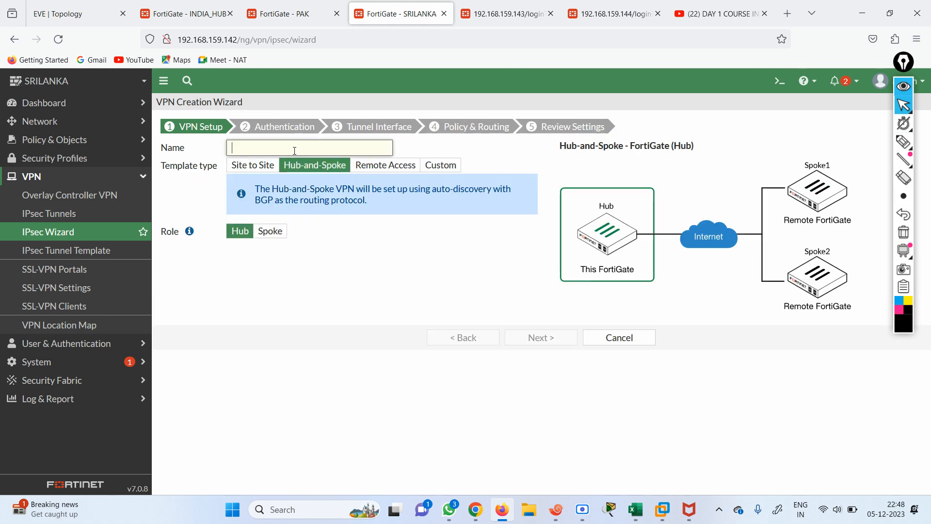
{"action": "left_click", "coordinate": [46, 11]}
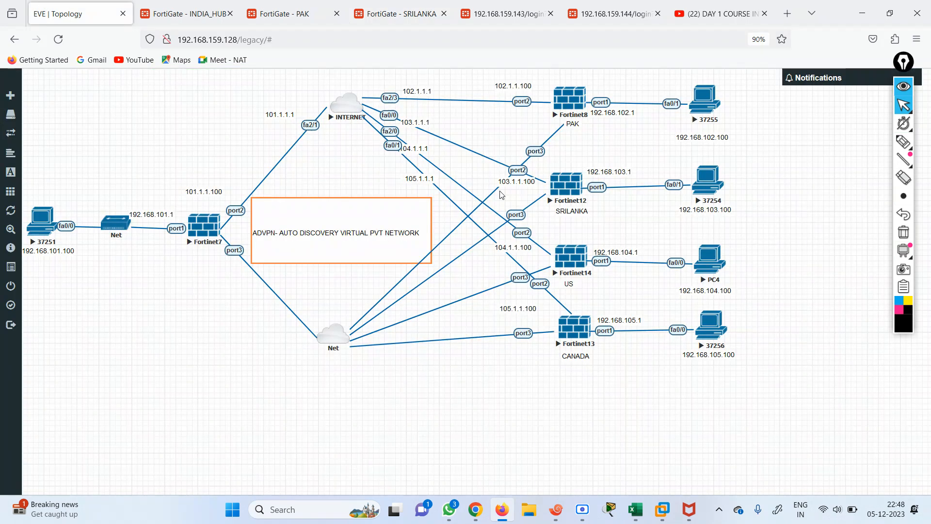
{"action": "left_click", "coordinate": [417, 11]}
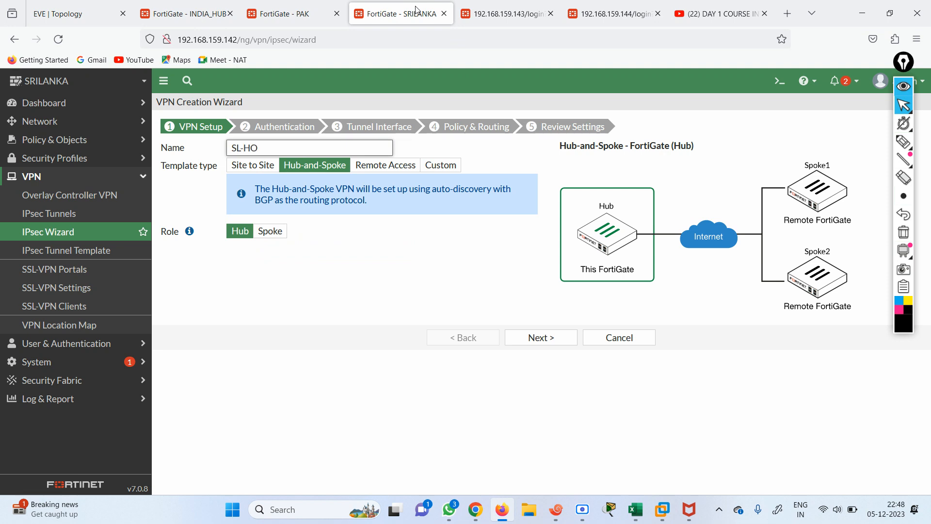
Give SL-HO the Spoke role and paste in the Spoke #2 configuration key
{"action": "left_click", "coordinate": [270, 231]}
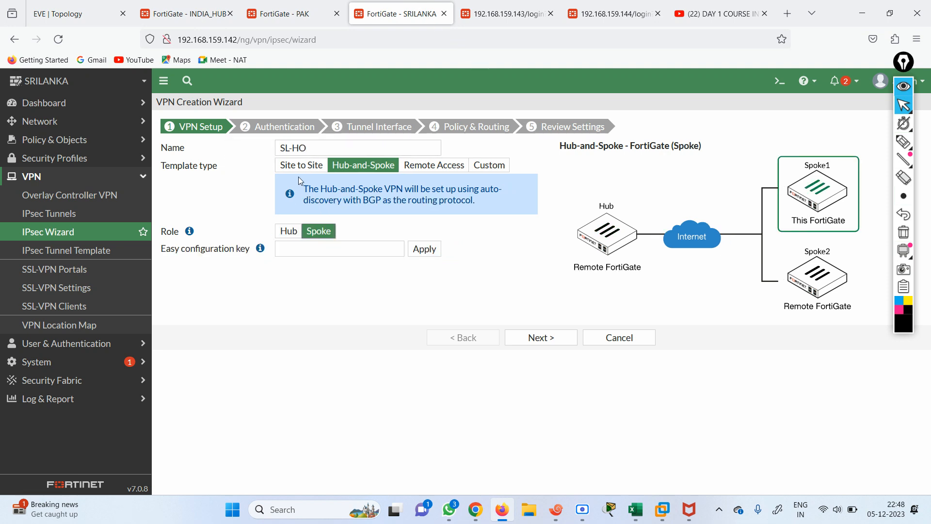
{"action": "left_click", "coordinate": [317, 252]}
{"action": "right_click", "coordinate": [317, 252]}
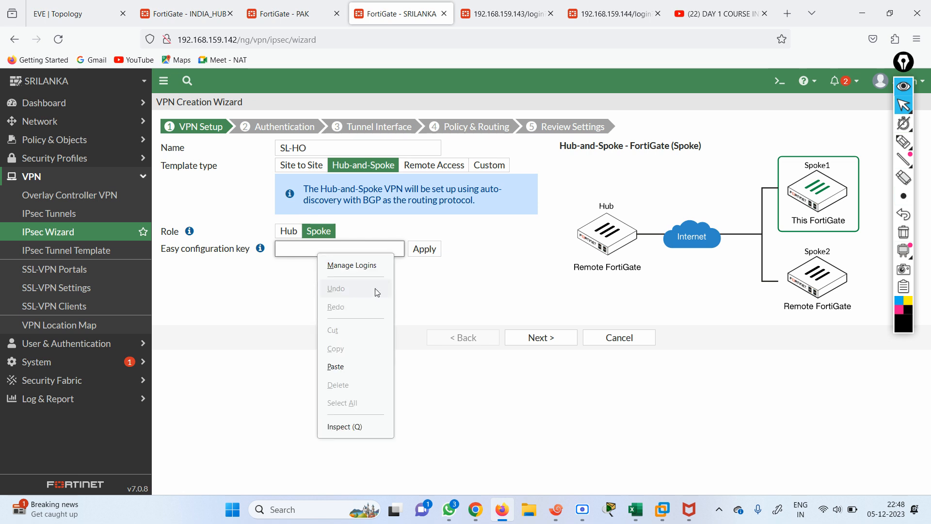
{"action": "left_click", "coordinate": [354, 367]}
{"action": "left_click", "coordinate": [531, 338]}
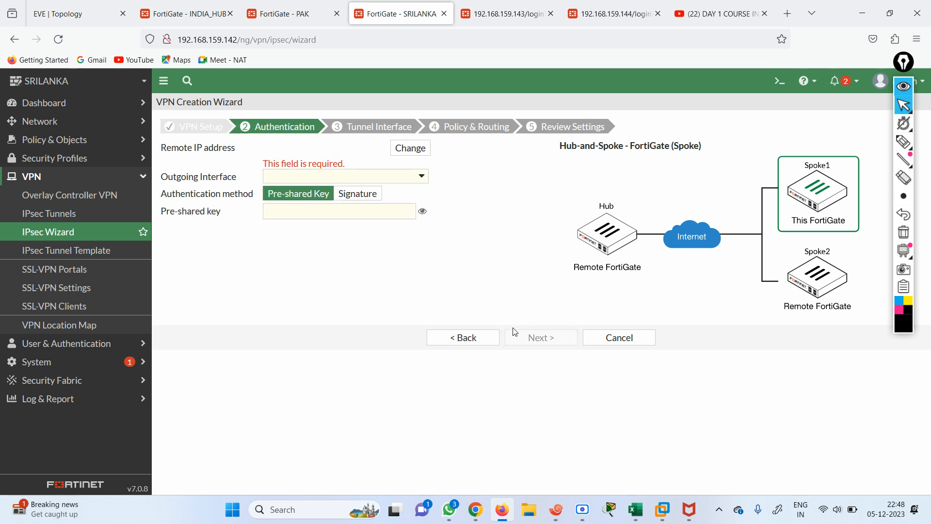
Choose port2 as the outgoing interface and enter the pre-shared key
{"action": "left_click", "coordinate": [404, 178]}
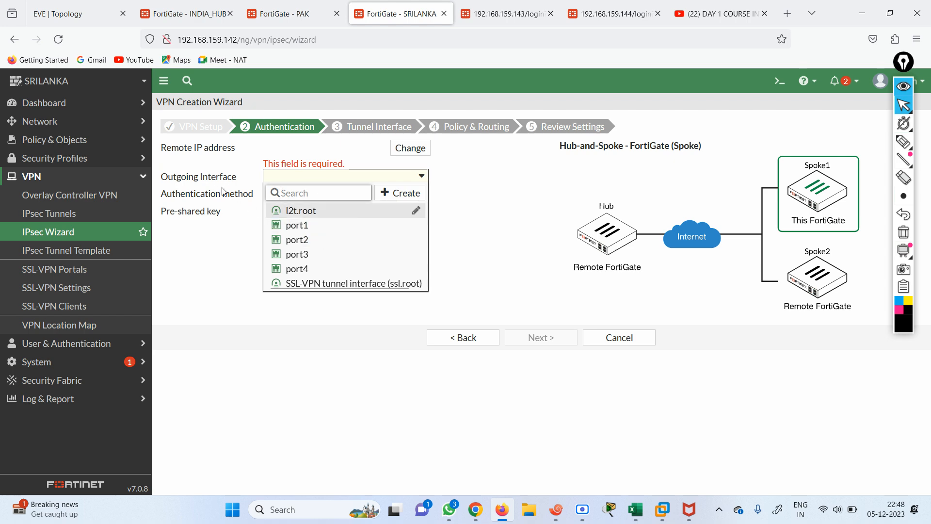
{"action": "left_click", "coordinate": [78, 13]}
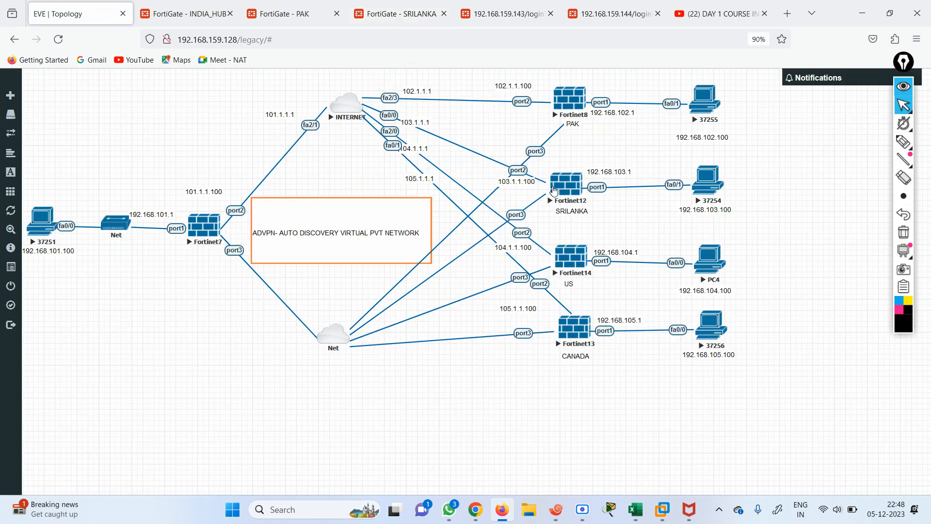
{"action": "left_click", "coordinate": [288, 23]}
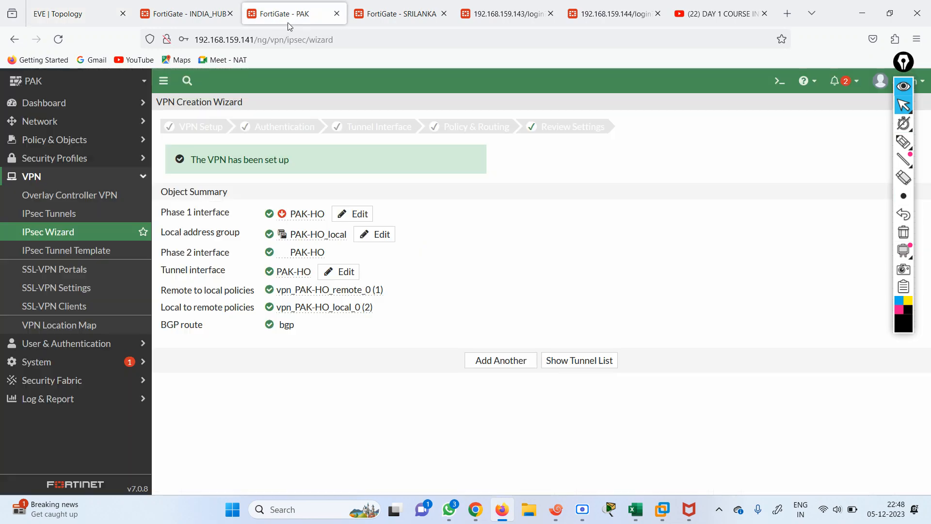
{"action": "left_click", "coordinate": [390, 14]}
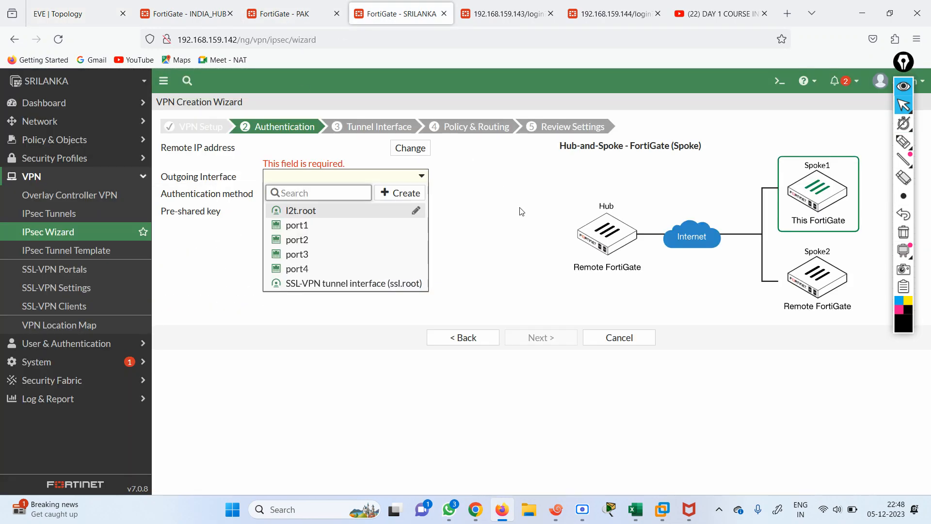
{"action": "left_click", "coordinate": [298, 239]}
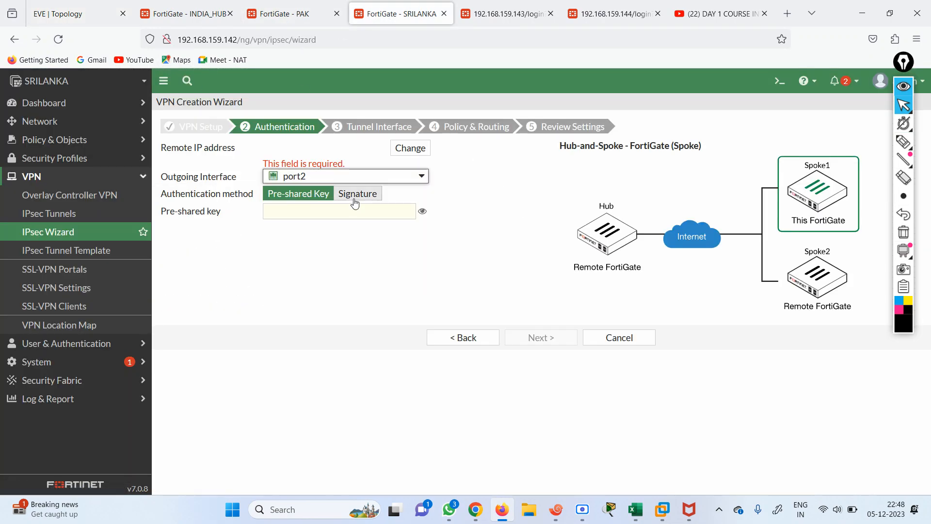
{"action": "left_click", "coordinate": [300, 214]}
{"action": "type", "text": "•••••••"}
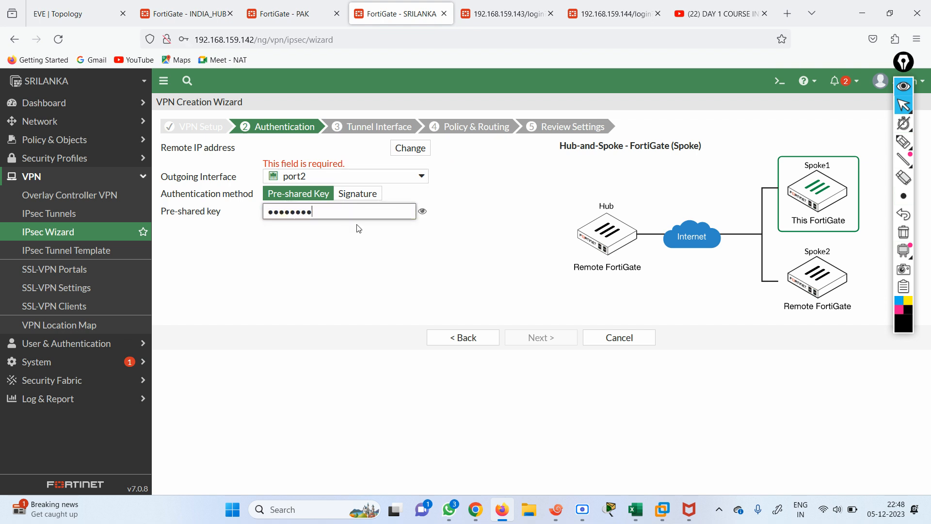
{"action": "left_click", "coordinate": [423, 212]}
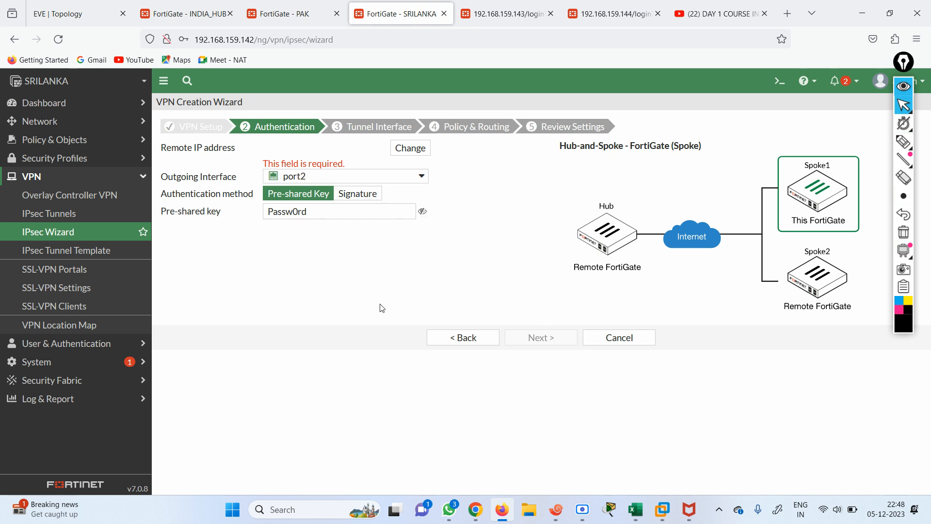
{"action": "left_click", "coordinate": [452, 336]}
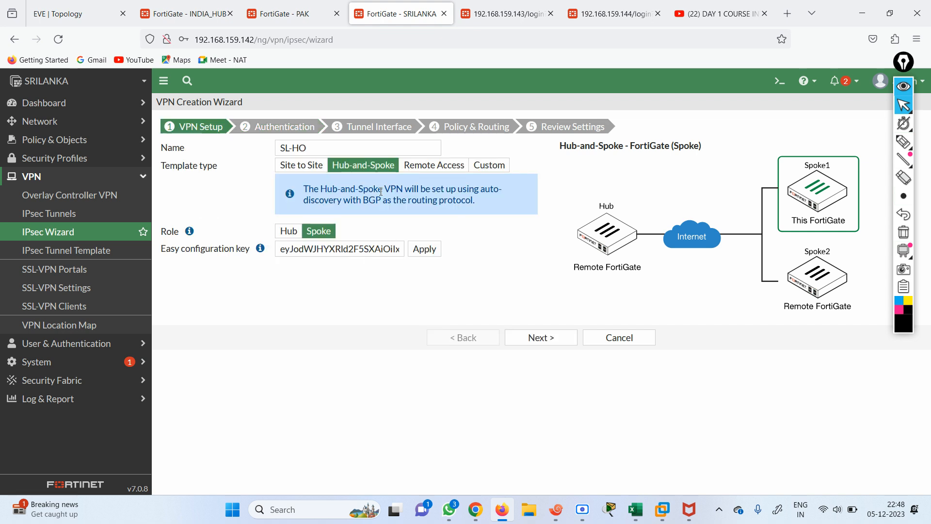
Apply the Spoke #2 key and confirm the authentication and tunnel interface settings
{"action": "left_click", "coordinate": [430, 254]}
{"action": "left_click", "coordinate": [538, 336]}
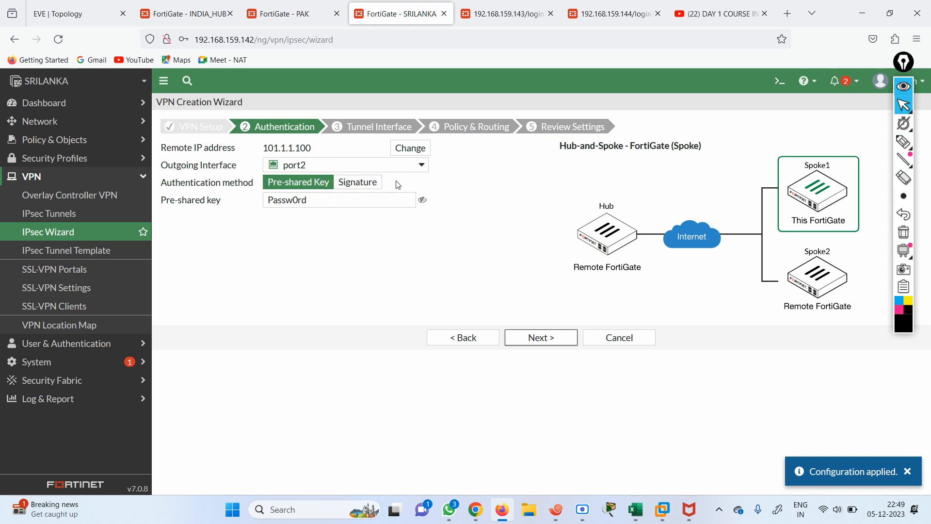
{"action": "left_click", "coordinate": [423, 200]}
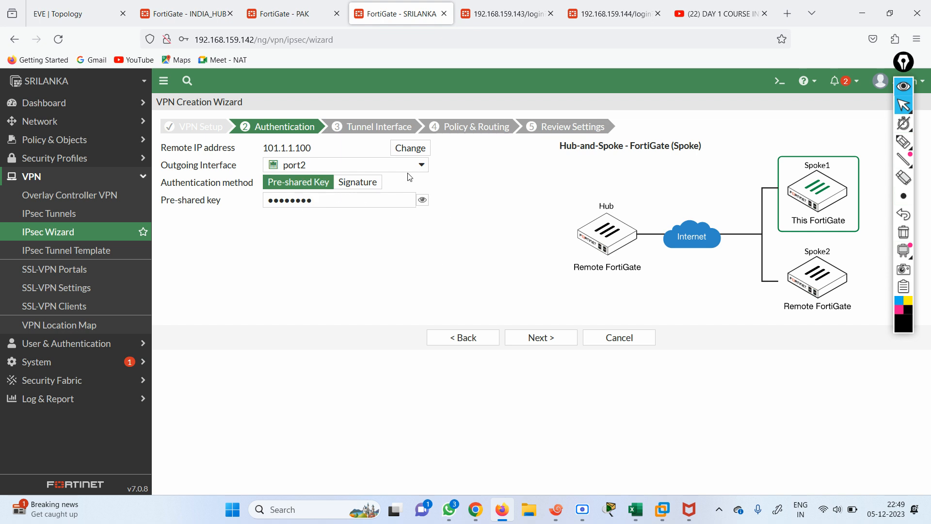
{"action": "left_click", "coordinate": [541, 337]}
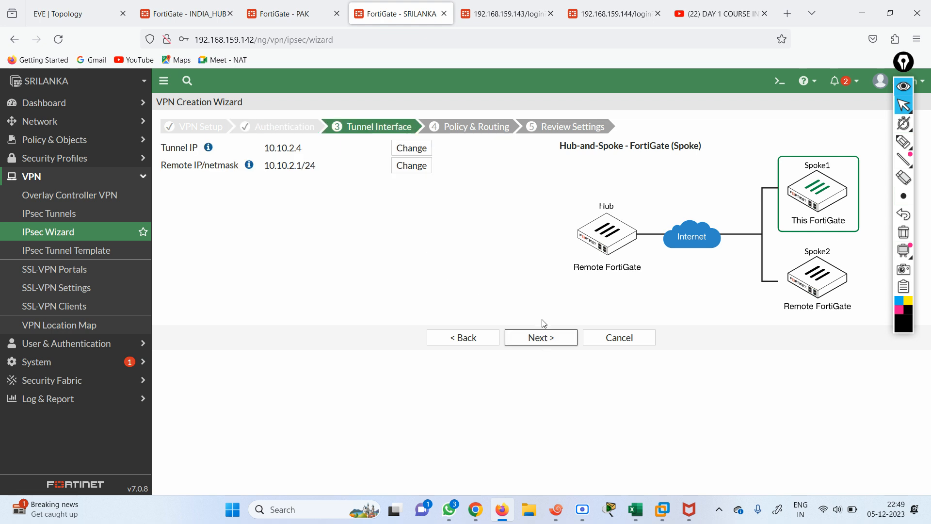
{"action": "left_click", "coordinate": [547, 338]}
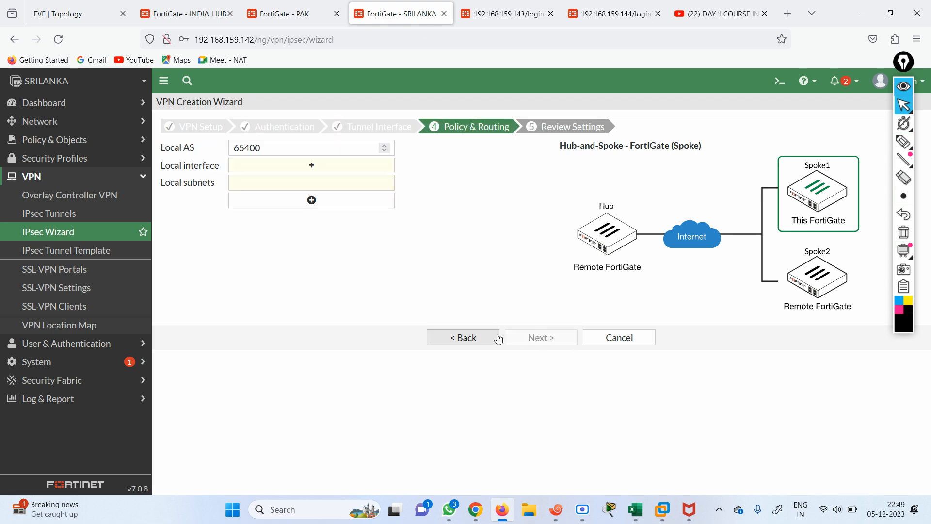
Set port1 (192.168.103.0/24) as the local interface and create the SL-HO VPN
{"action": "left_click", "coordinate": [329, 171]}
{"action": "left_click", "coordinate": [107, 16]}
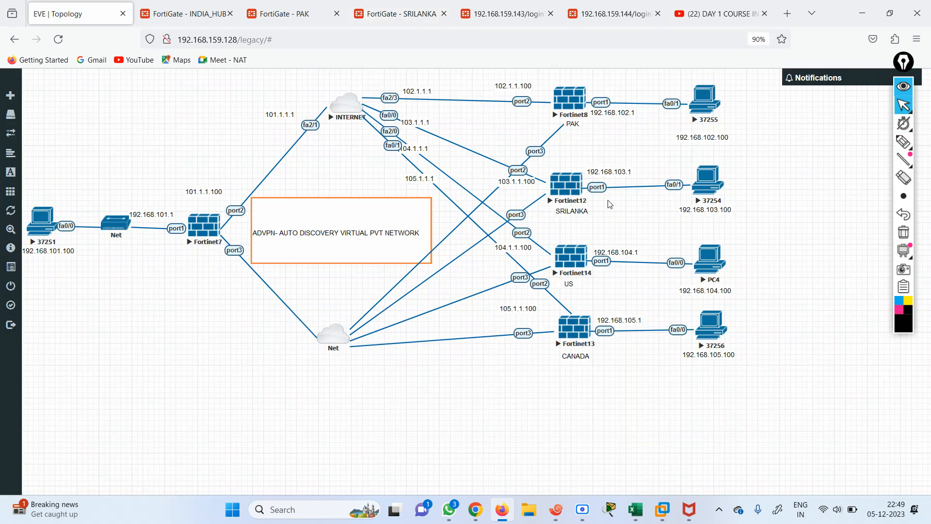
{"action": "left_click", "coordinate": [398, 11]}
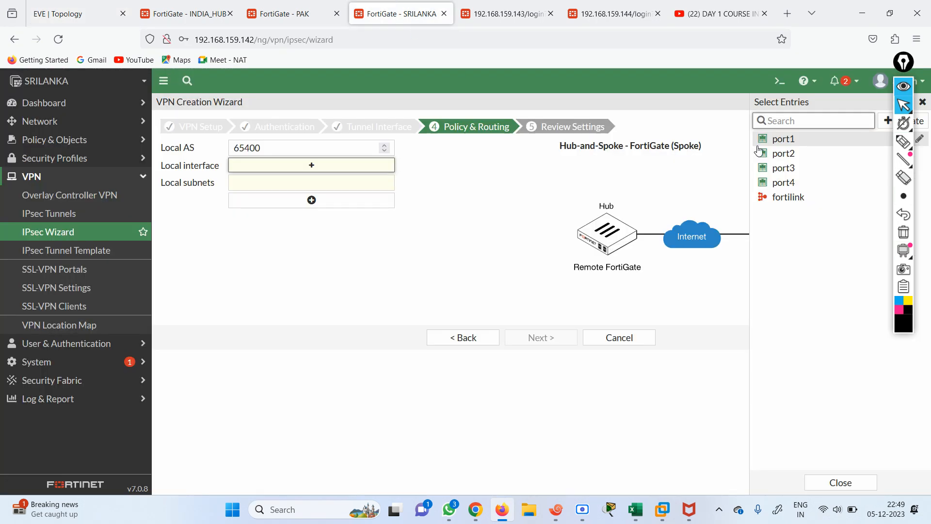
{"action": "left_click", "coordinate": [776, 139]}
{"action": "left_click", "coordinate": [464, 248]}
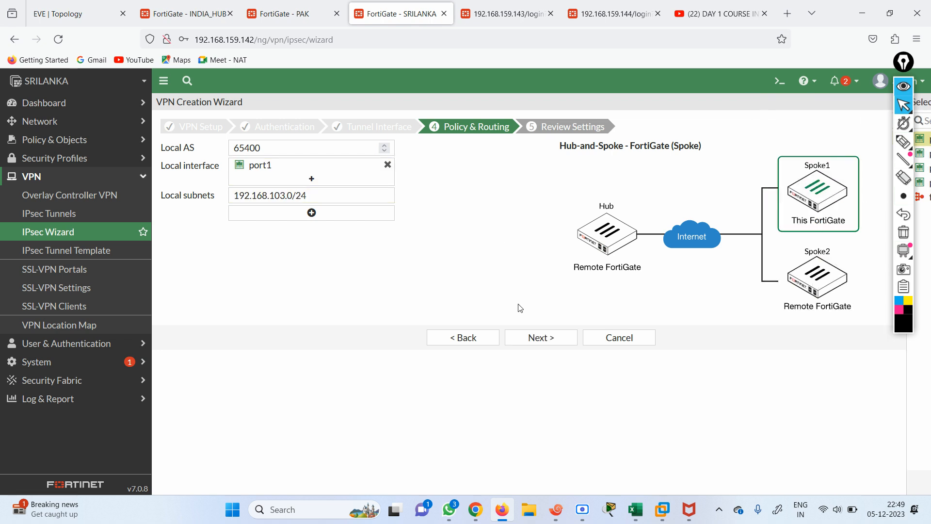
{"action": "left_click", "coordinate": [537, 341]}
{"action": "left_click", "coordinate": [543, 367]}
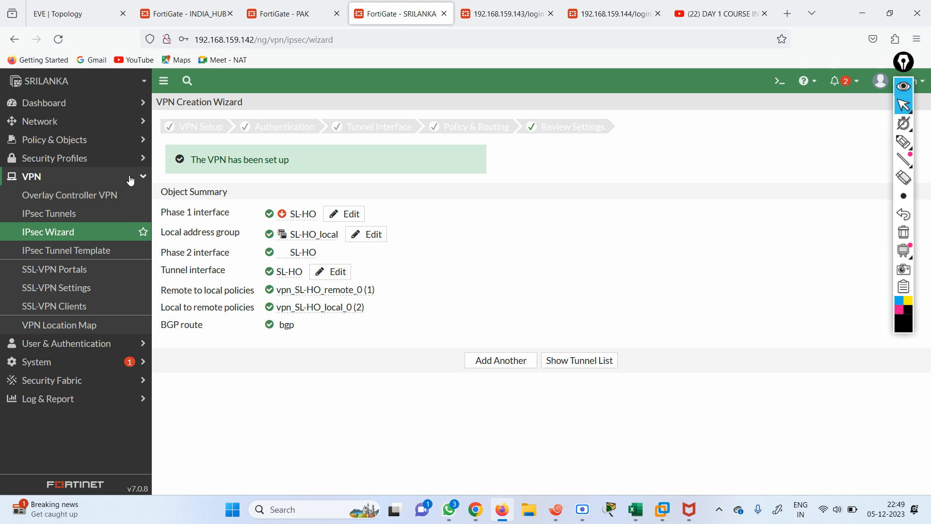
{"action": "left_click", "coordinate": [487, 14]}
Copy the hub's Spoke #3 configuration key and sign in to the US FortiGate
{"action": "left_click", "coordinate": [199, 14]}
{"action": "left_click", "coordinate": [370, 466]}
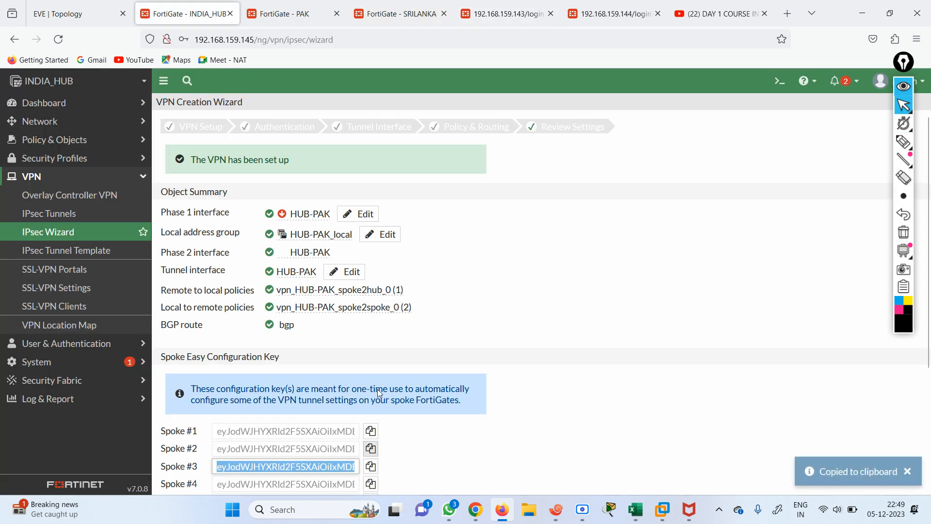
{"action": "left_click", "coordinate": [516, 6]}
{"action": "type", "text": "admin"}
{"action": "key", "text": "Tab"}
{"action": "type", "text": "admin"}
{"action": "key", "text": "Return"}
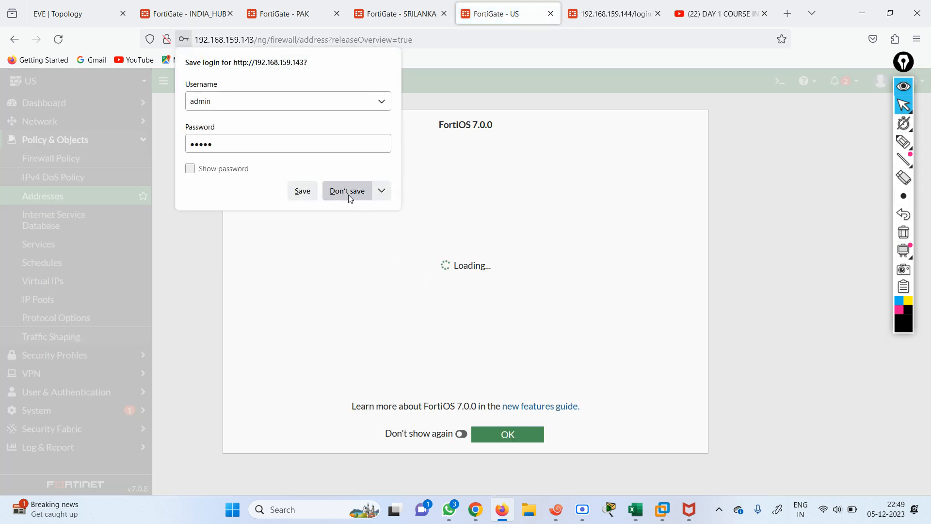
{"action": "left_click", "coordinate": [347, 191]}
{"action": "left_click", "coordinate": [506, 436]}
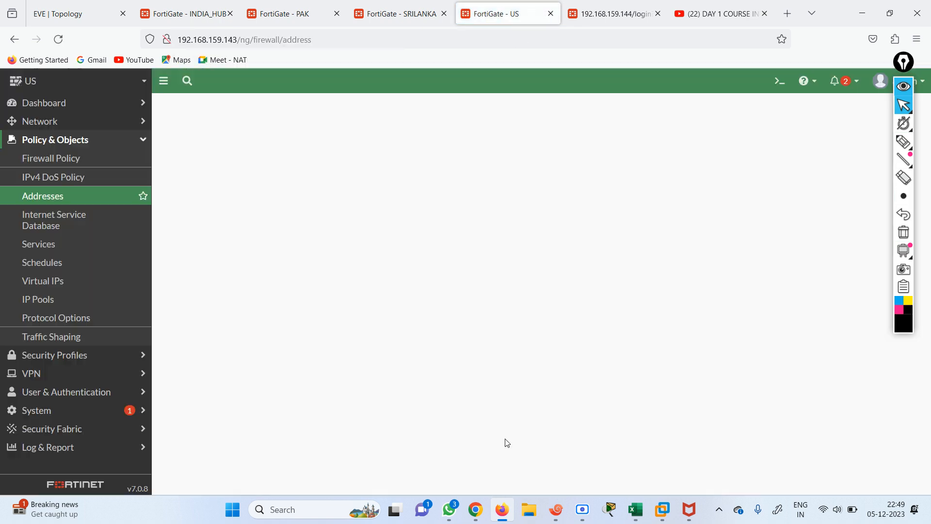
Open the IPsec VPN creation wizard on the US FortiGate
{"action": "left_click", "coordinate": [34, 374]}
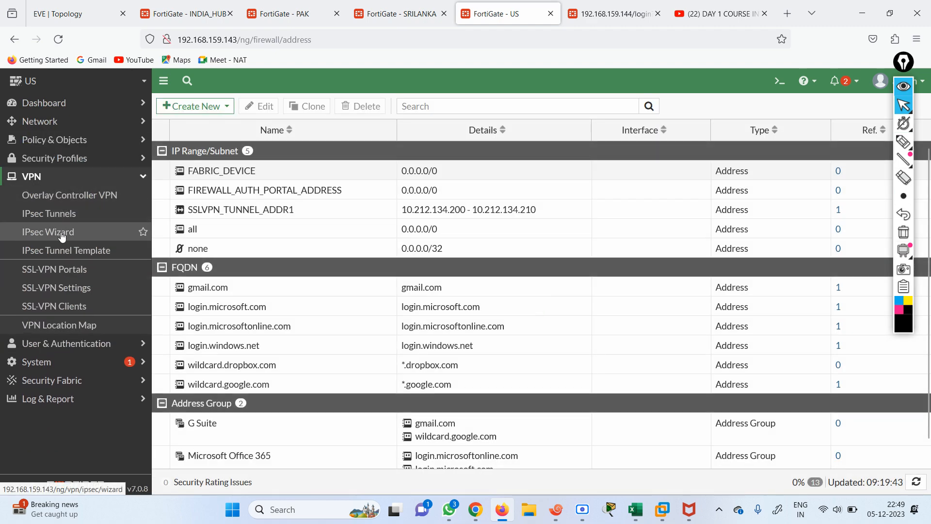
{"action": "left_click", "coordinate": [57, 218]}
{"action": "left_click", "coordinate": [189, 105]}
{"action": "left_click", "coordinate": [199, 125]}
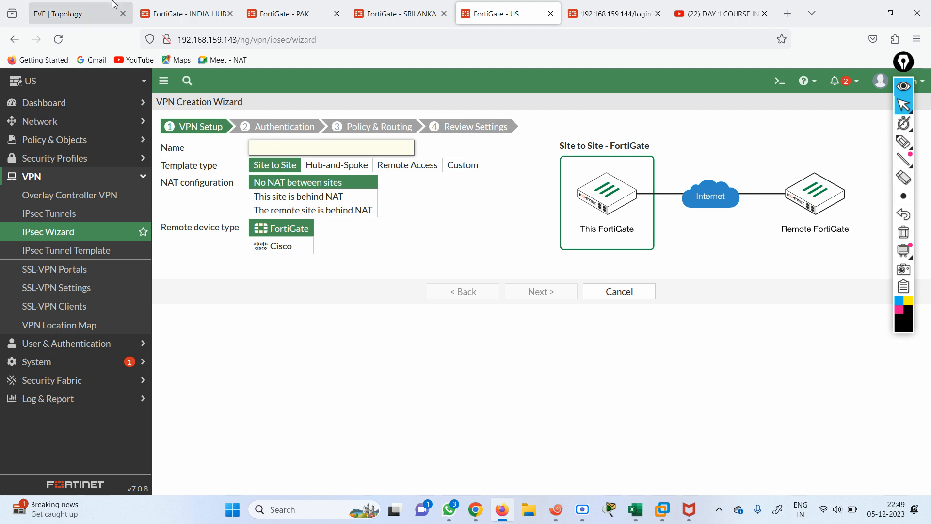
Name the VPN US-HO as a Hub-and-Spoke spoke and apply the Spoke #3 key
{"action": "left_click", "coordinate": [62, 9]}
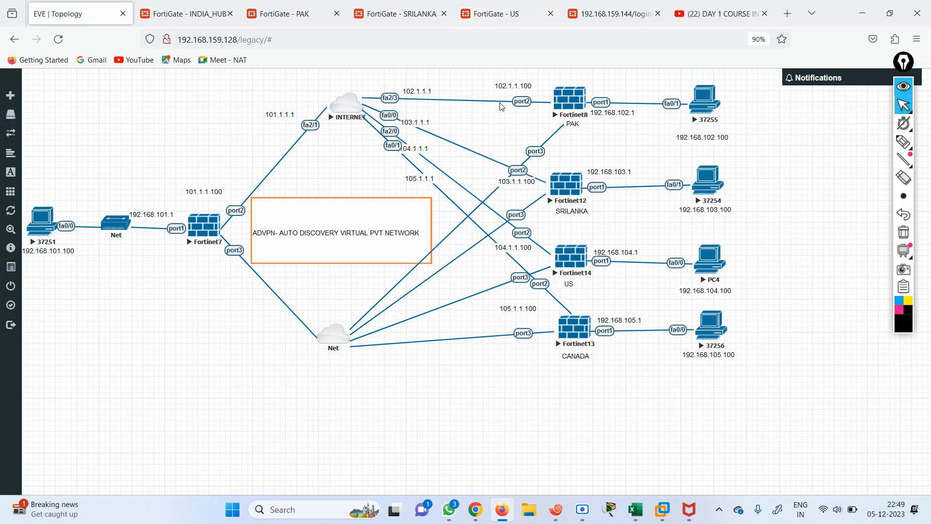
{"action": "left_click", "coordinate": [482, 19]}
{"action": "type", "text": "us"}
{"action": "key", "text": "BackSpace"}
{"action": "key", "text": "BackSpace"}
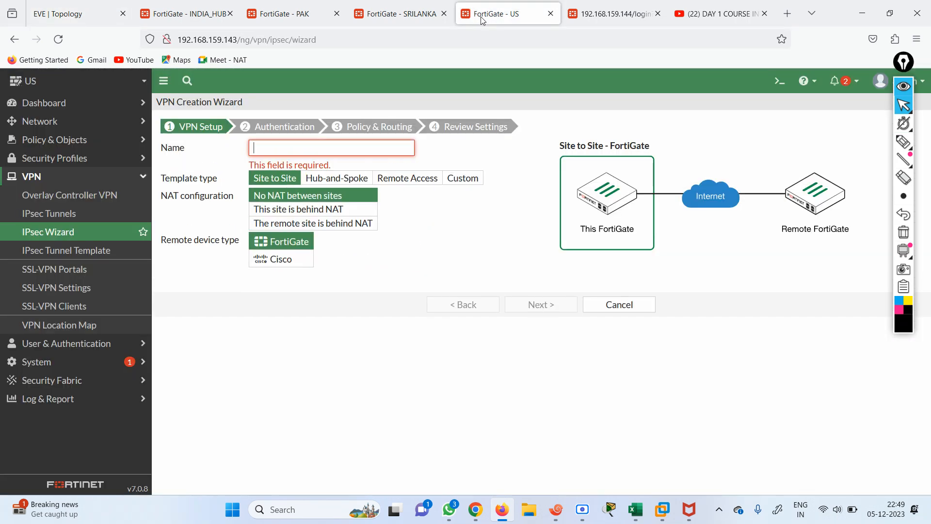
{"action": "type", "text": "US-HO"}
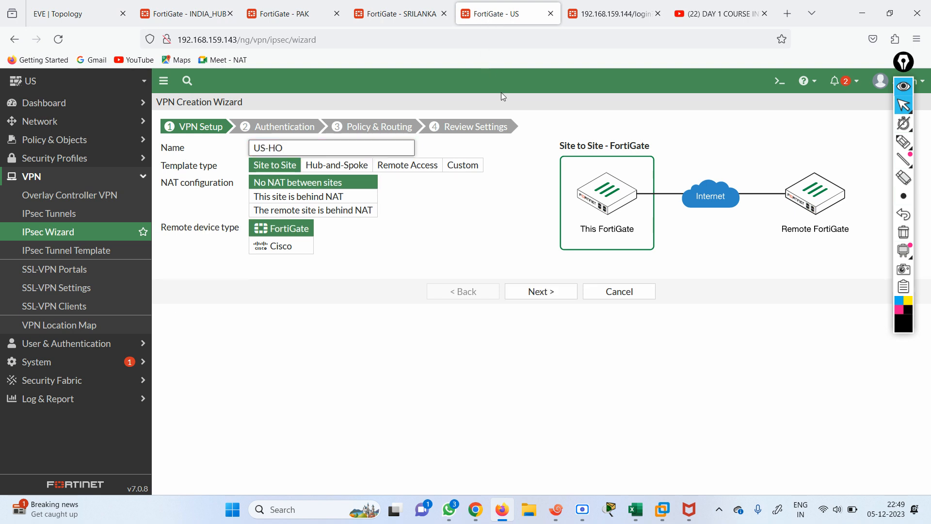
{"action": "left_click", "coordinate": [336, 165]}
{"action": "left_click", "coordinate": [270, 232]}
{"action": "left_click", "coordinate": [347, 249]}
{"action": "right_click", "coordinate": [347, 249]}
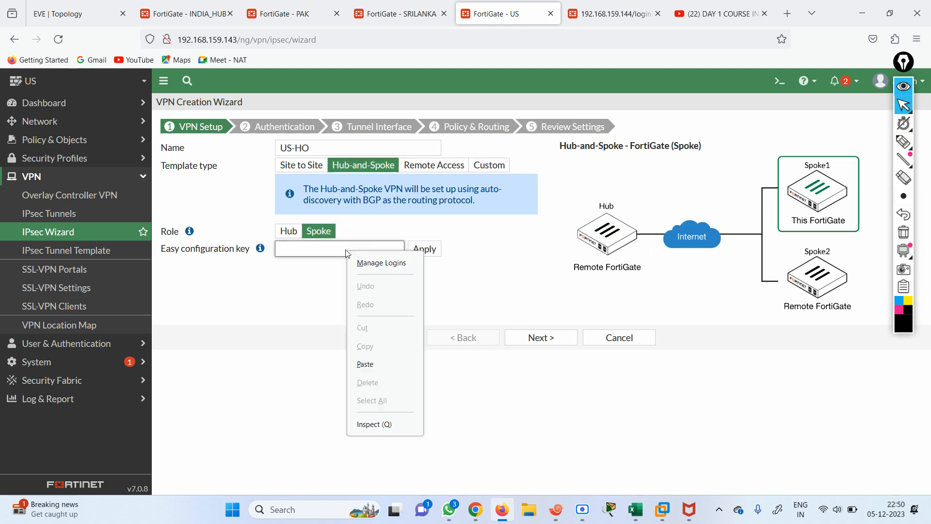
{"action": "left_click", "coordinate": [372, 358]}
{"action": "left_click", "coordinate": [424, 249]}
Enter the pre-shared key, set port1 (192.168.104.0/24) as local interface, and create US-HO
{"action": "left_click", "coordinate": [541, 338]}
{"action": "left_click", "coordinate": [321, 198]}
{"action": "type", "text": "••••••••"}
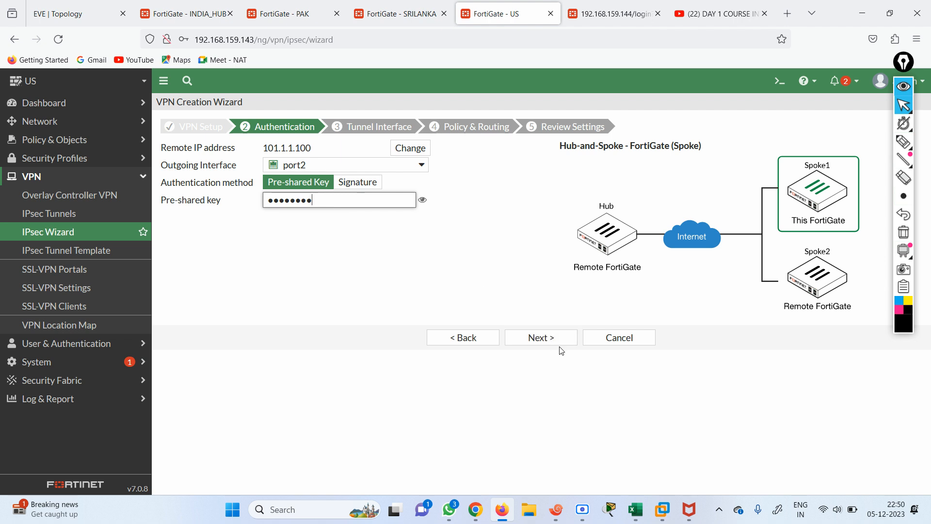
{"action": "left_click", "coordinate": [540, 337]}
{"action": "left_click", "coordinate": [551, 337]}
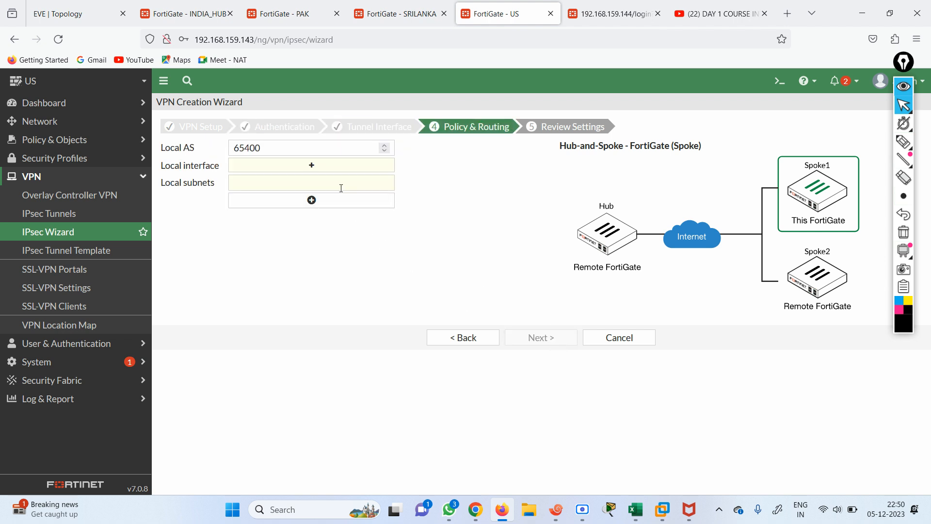
{"action": "left_click", "coordinate": [322, 166]}
{"action": "left_click", "coordinate": [800, 141]}
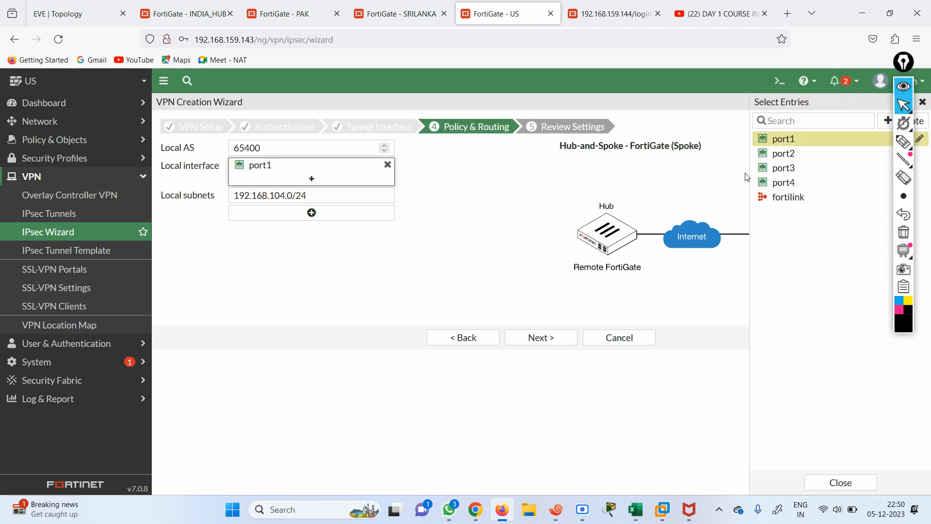
{"action": "left_click", "coordinate": [540, 339]}
{"action": "left_click", "coordinate": [539, 368]}
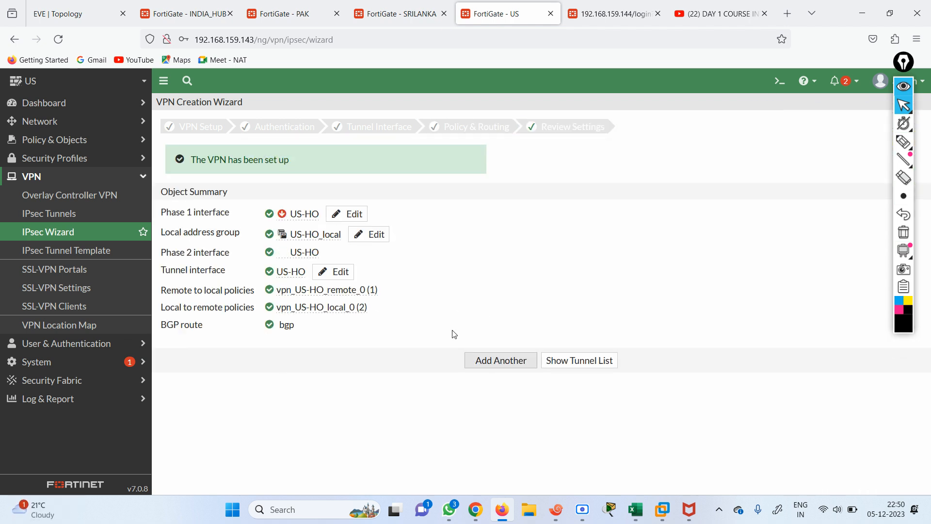
Copy the hub's Spoke #4 configuration key and sign in to the CANADA FortiGate
{"action": "left_click", "coordinate": [185, 13]}
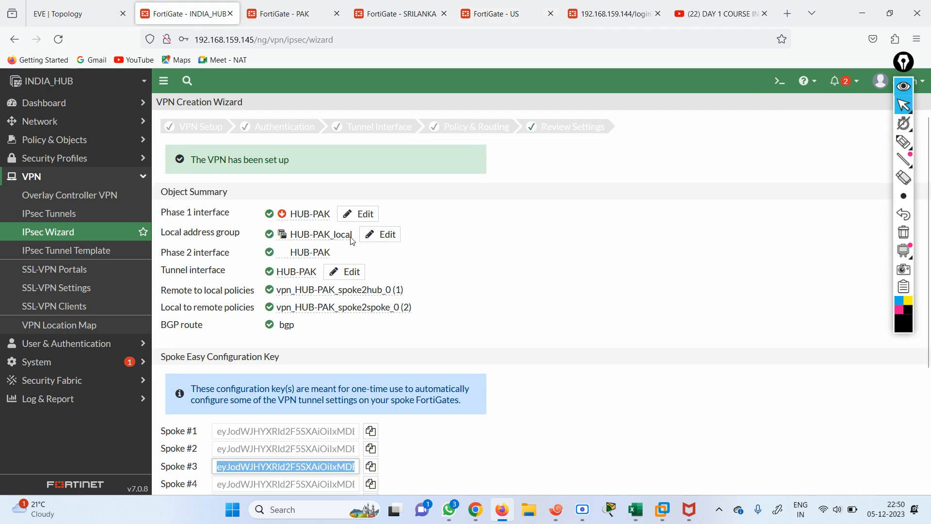
{"action": "left_click", "coordinate": [374, 483]}
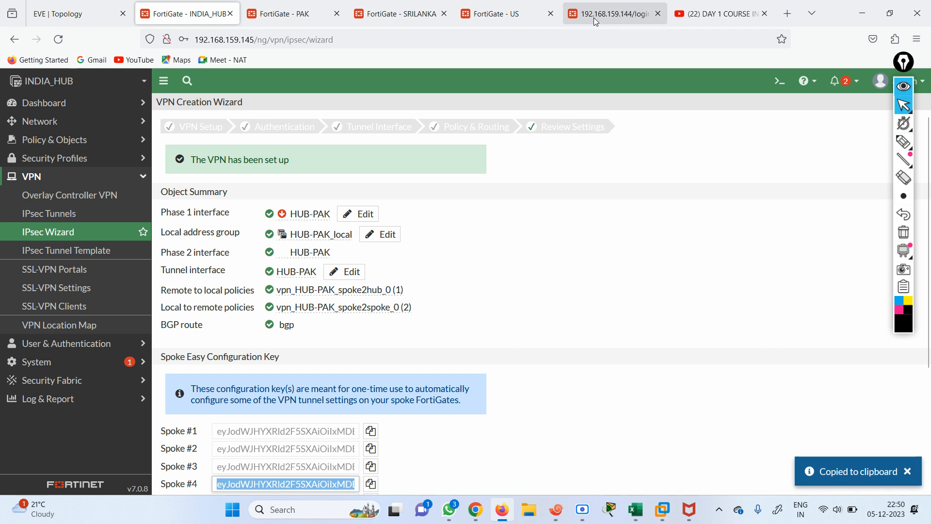
{"action": "left_click", "coordinate": [592, 15]}
{"action": "type", "text": "admin"}
{"action": "key", "text": "Tab"}
{"action": "type", "text": "admin"}
{"action": "key", "text": "Return"}
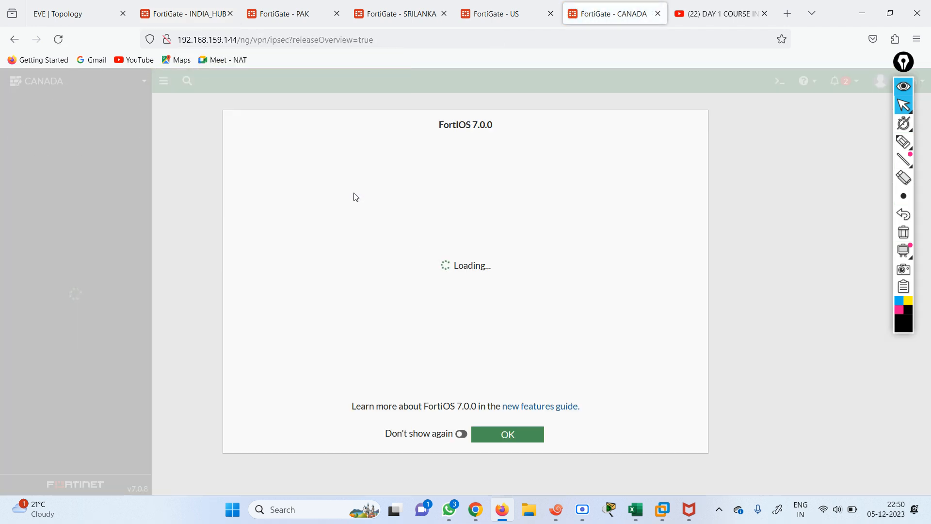
Start a new IPsec VPN named CAN-HO with the Hub-and-Spoke template
{"action": "left_click", "coordinate": [500, 441]}
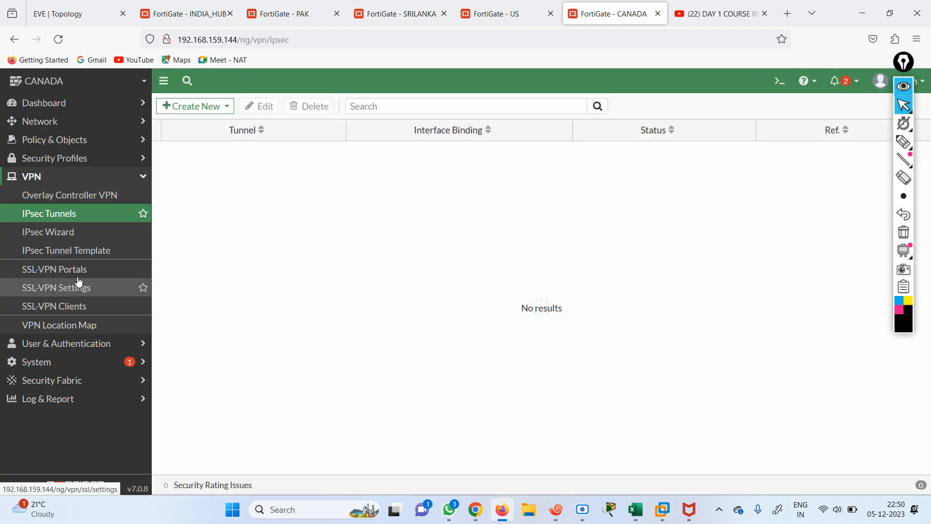
{"action": "left_click", "coordinate": [59, 231]}
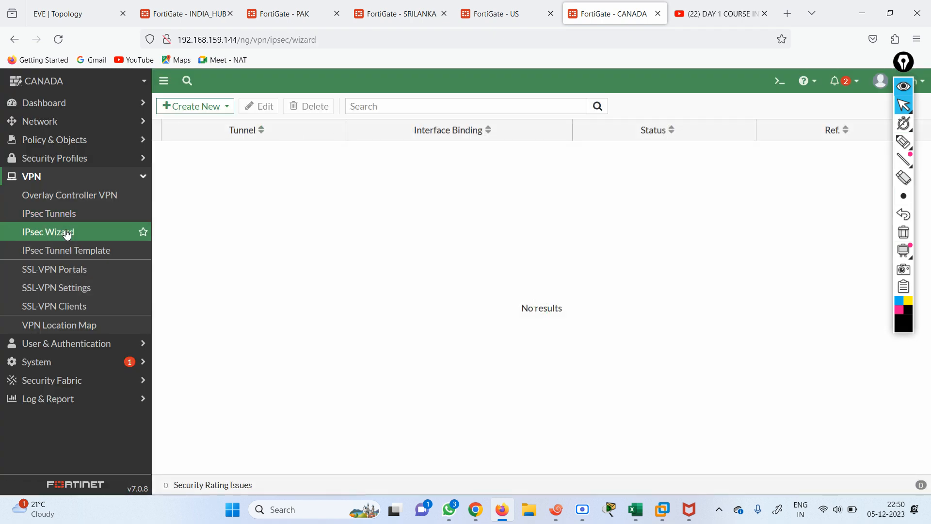
{"action": "left_click", "coordinate": [285, 147]}
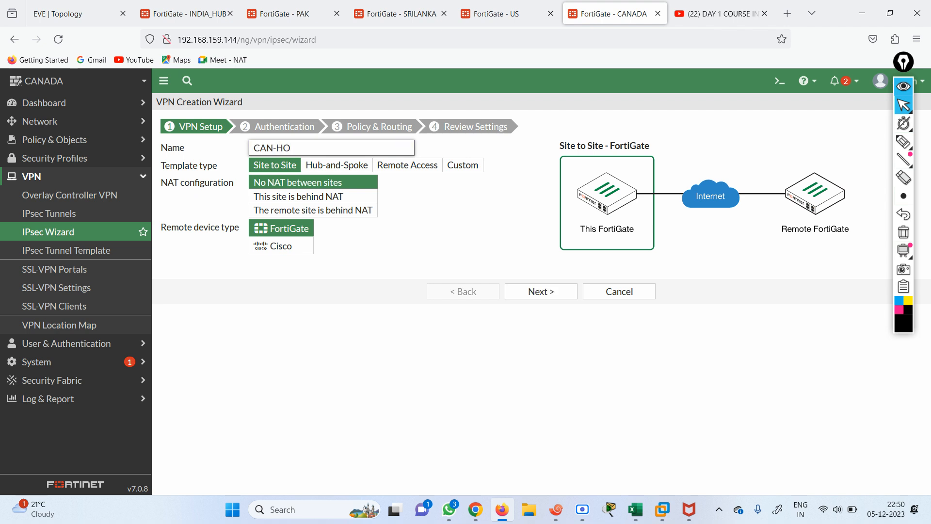
{"action": "left_click", "coordinate": [337, 165]}
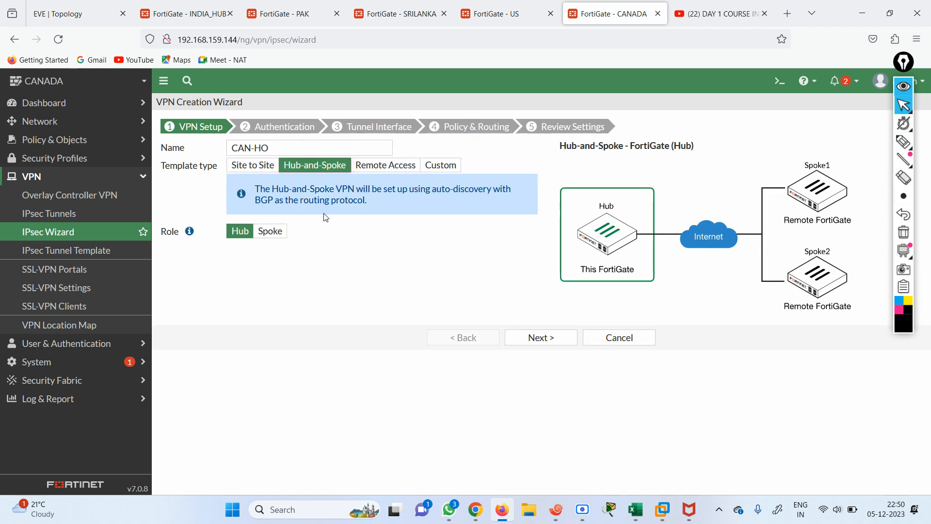
Make CAN-HO a spoke with the Spoke #4 key, port2 outgoing, and a pre-shared key
{"action": "left_click", "coordinate": [270, 232]}
{"action": "left_click", "coordinate": [336, 250]}
{"action": "right_click", "coordinate": [334, 252]}
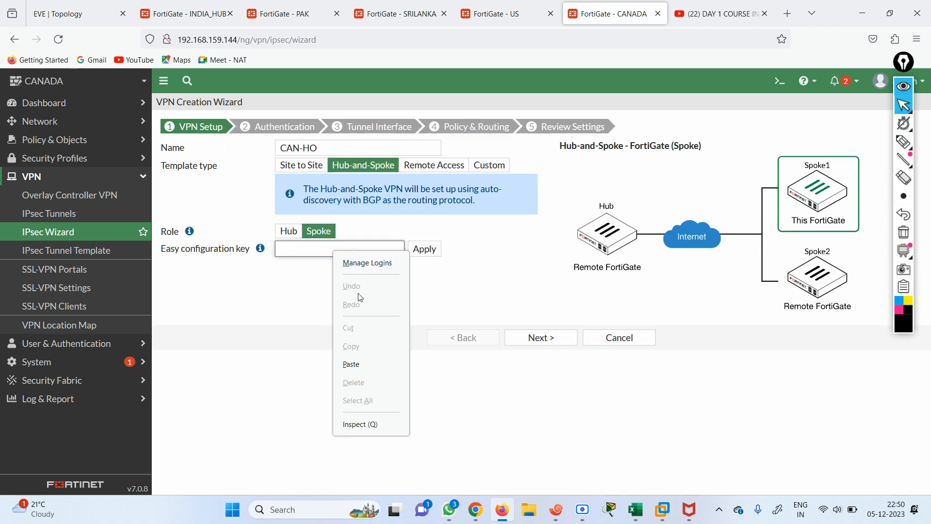
{"action": "left_click", "coordinate": [371, 362]}
{"action": "left_click", "coordinate": [538, 338]}
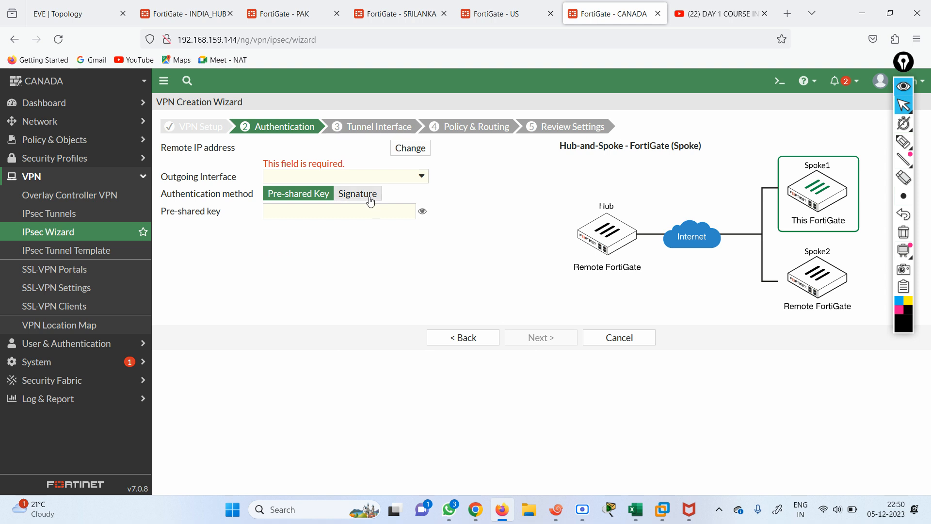
{"action": "left_click", "coordinate": [410, 178]}
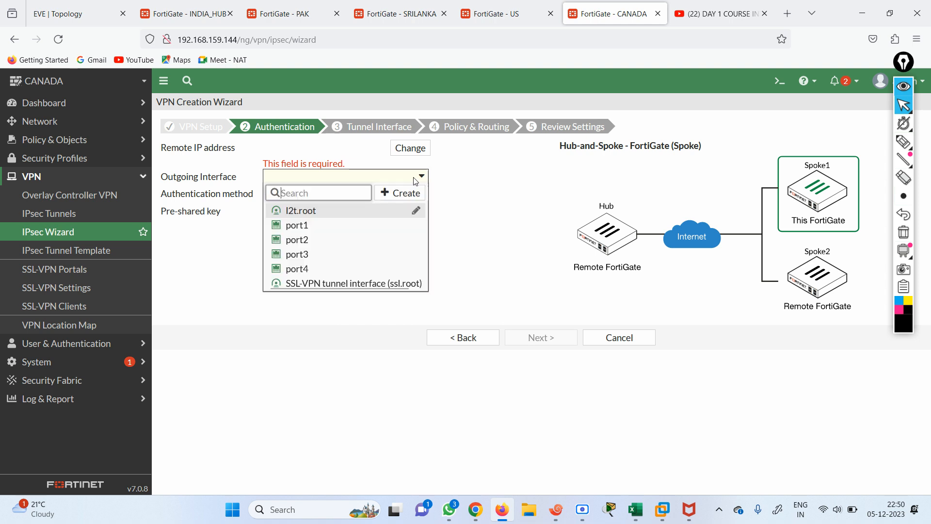
{"action": "left_click", "coordinate": [312, 242]}
{"action": "left_click", "coordinate": [359, 209]}
{"action": "type", "text": "123456"}
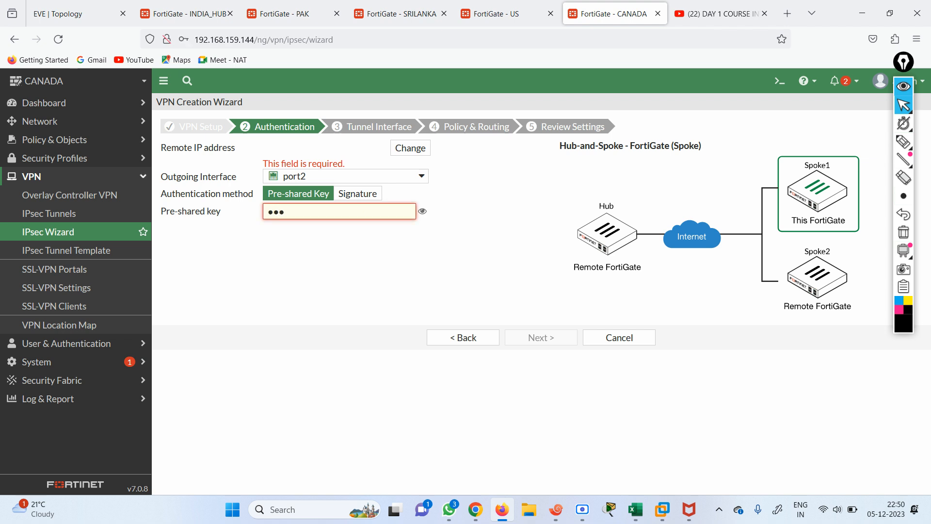
{"action": "left_click", "coordinate": [389, 292]}
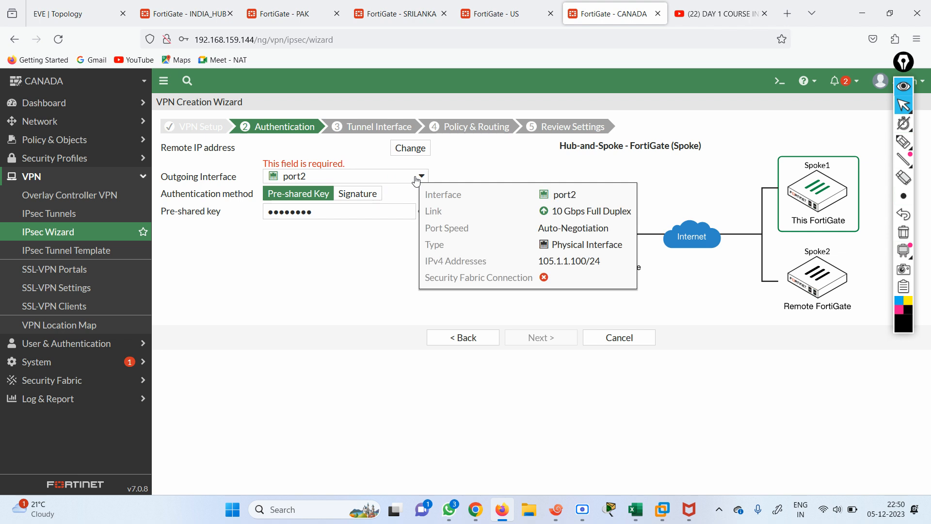
{"action": "left_click", "coordinate": [465, 338]}
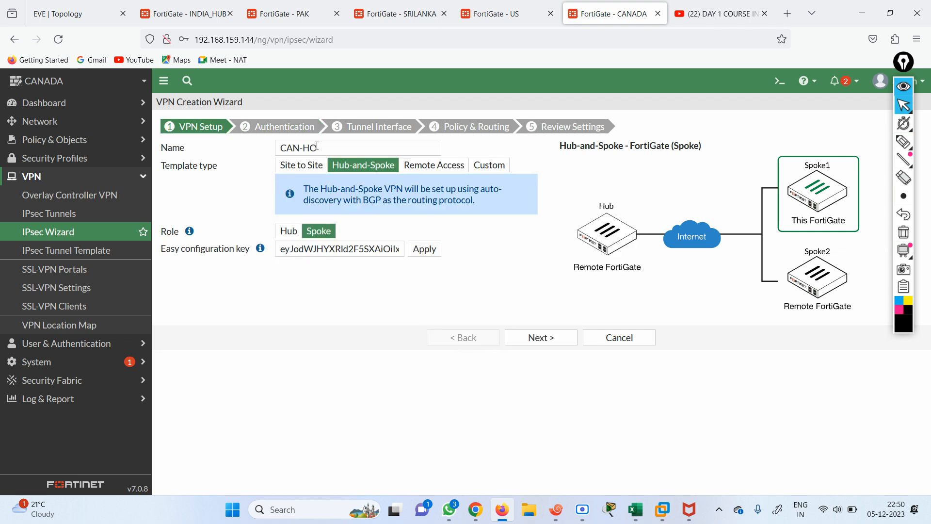
Apply the hub key, set port1 as the local interface, and create the CAN-HO VPN
{"action": "left_click", "coordinate": [425, 249]}
{"action": "left_click", "coordinate": [538, 338]}
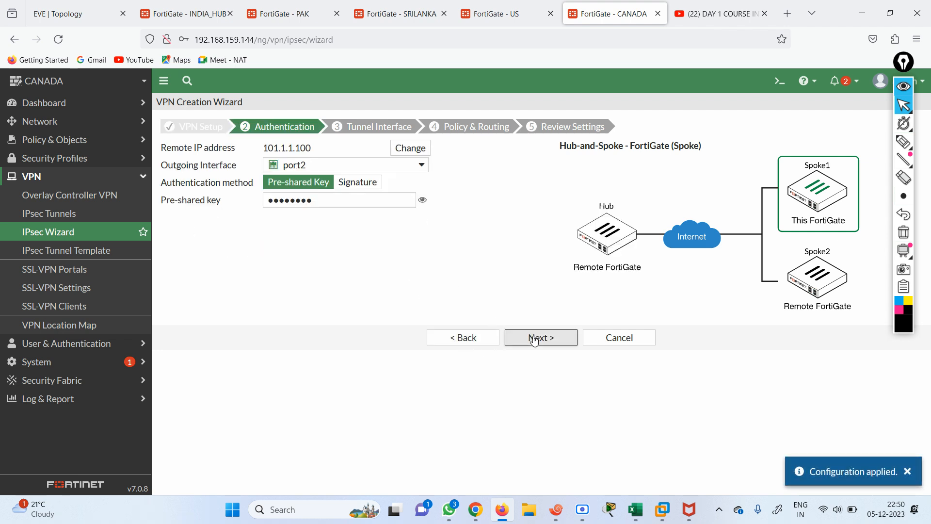
{"action": "left_click", "coordinate": [538, 338]}
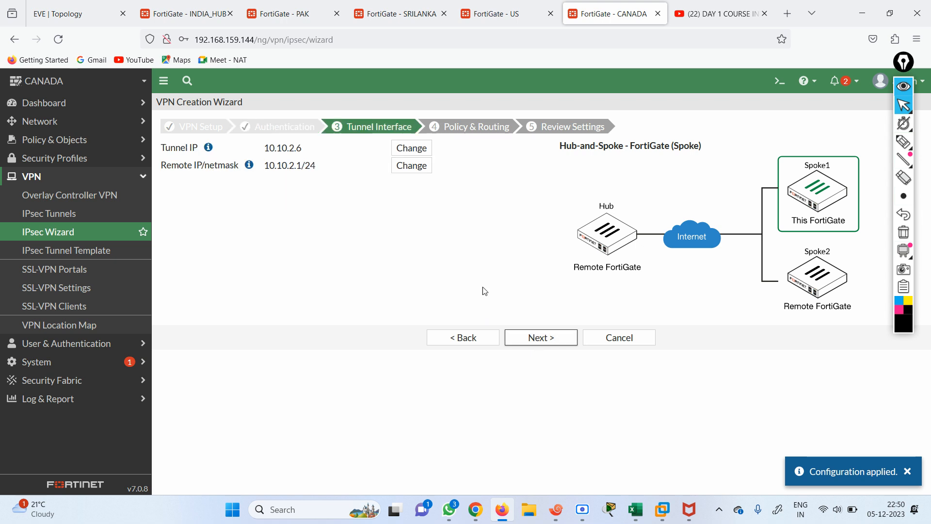
{"action": "left_click", "coordinate": [541, 338]}
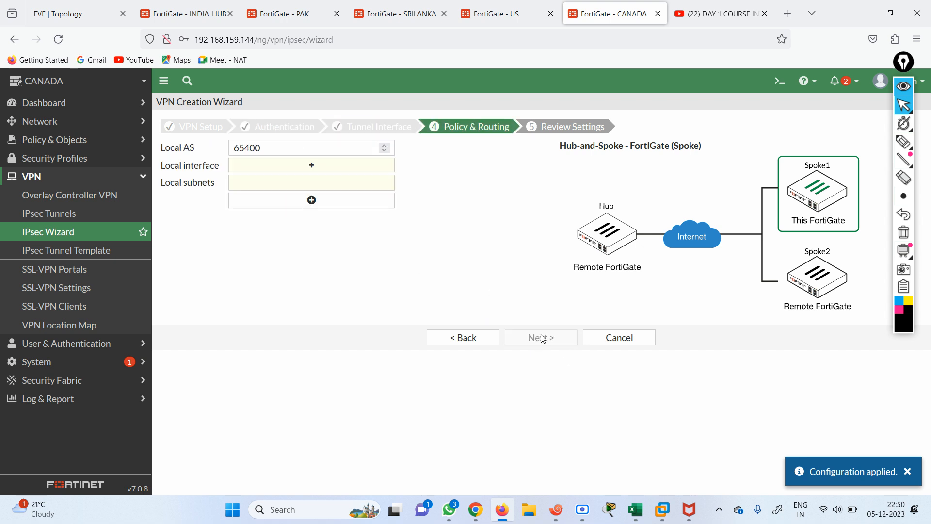
{"action": "left_click", "coordinate": [310, 164]}
{"action": "left_click", "coordinate": [763, 145]}
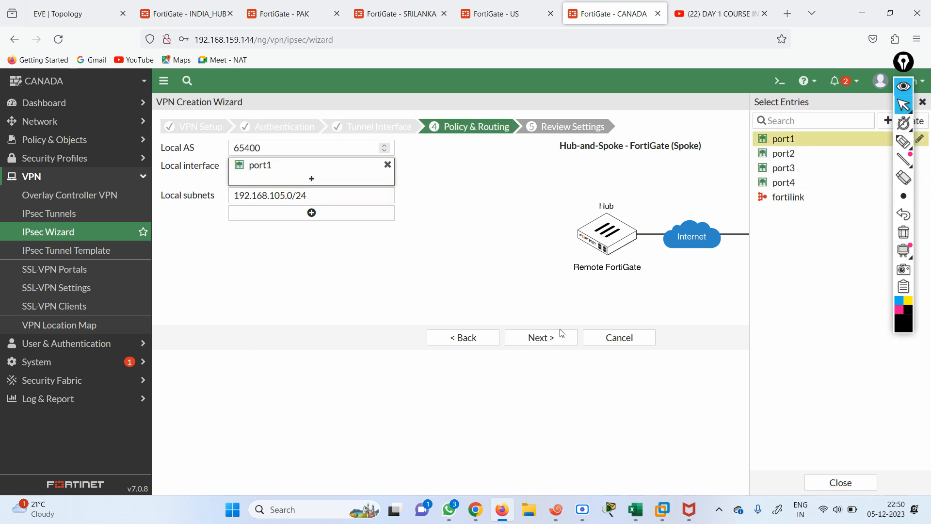
{"action": "left_click", "coordinate": [540, 337]}
{"action": "left_click", "coordinate": [539, 364]}
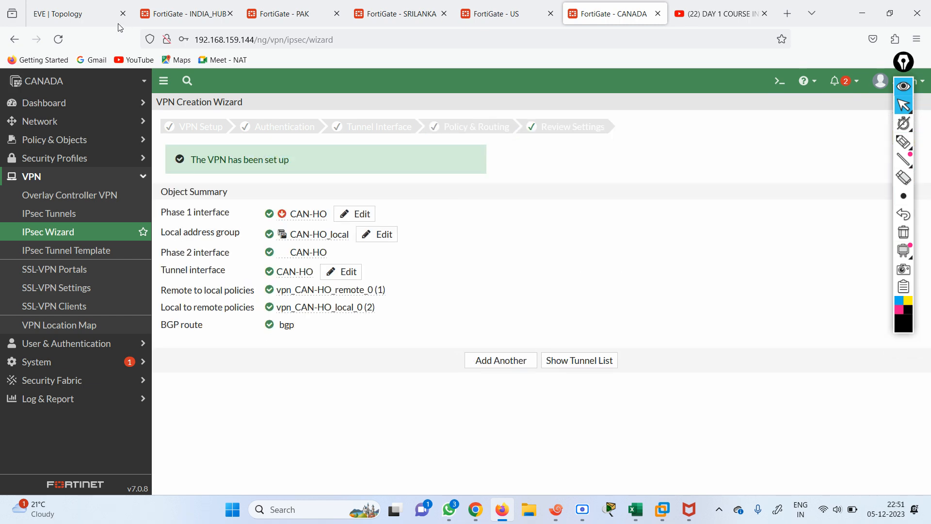
{"action": "left_click", "coordinate": [183, 14]}
Add an IPsec monitor to the INDIA_HUB dashboard and open it
{"action": "left_click", "coordinate": [77, 103]}
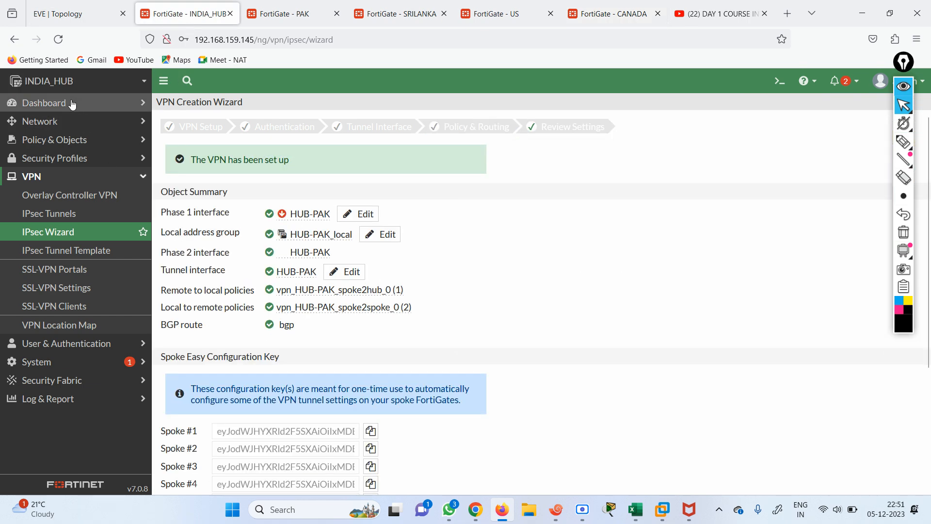
{"action": "left_click", "coordinate": [76, 338]}
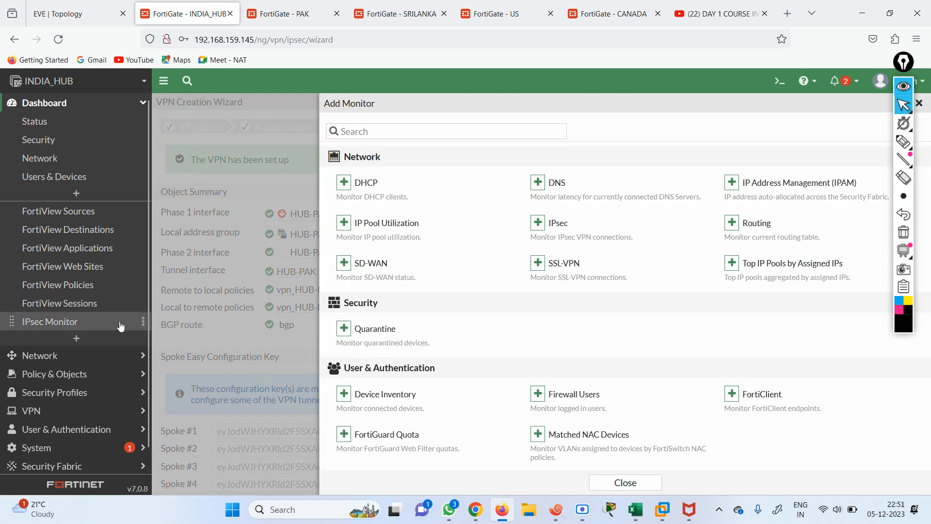
{"action": "left_click", "coordinate": [63, 322]}
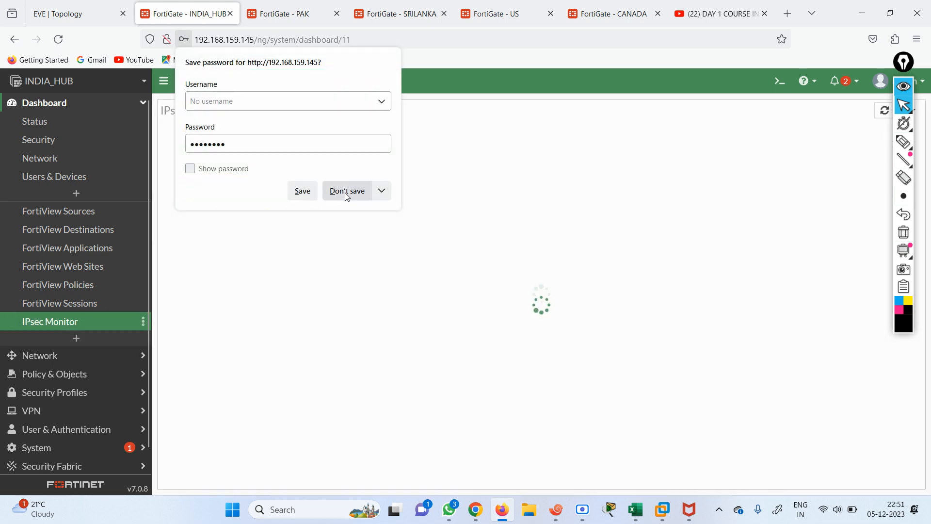
{"action": "left_click", "coordinate": [348, 191]}
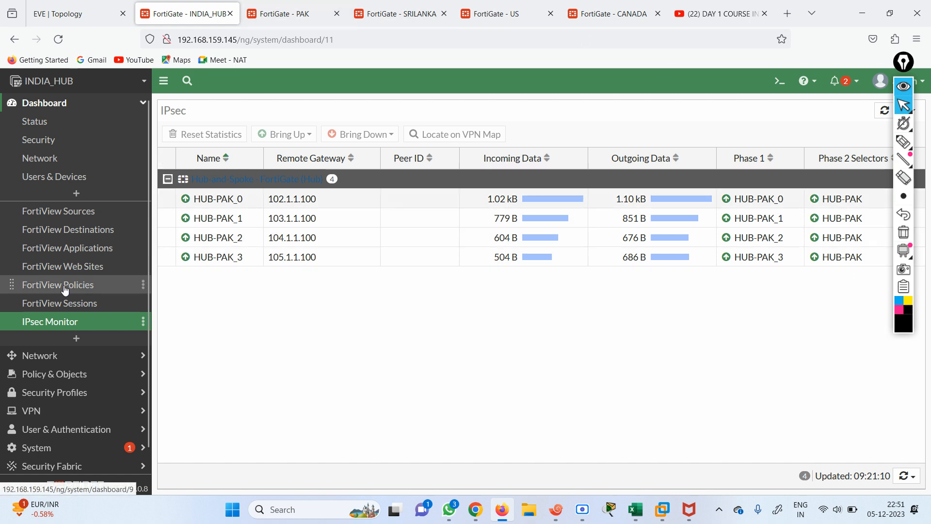
Under IPsec Tunnels, list the hub's four dialup connections, HUB-PAK_0 to HUB-PAK_3
{"action": "left_click", "coordinate": [31, 410]}
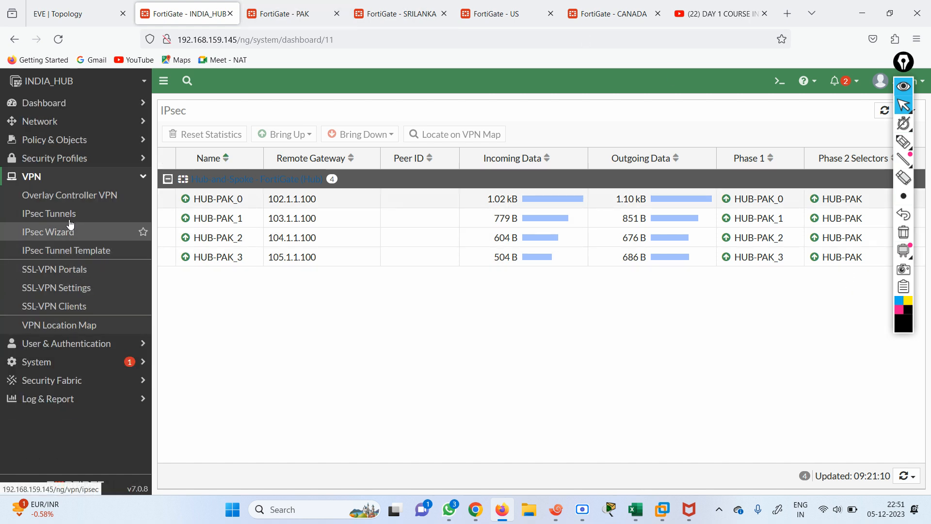
{"action": "left_click", "coordinate": [57, 217]}
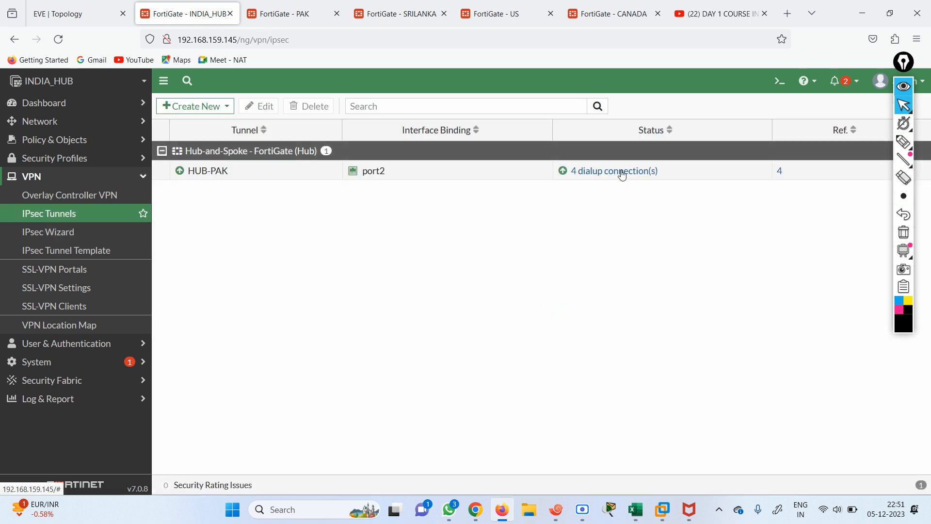
{"action": "left_click", "coordinate": [580, 172]}
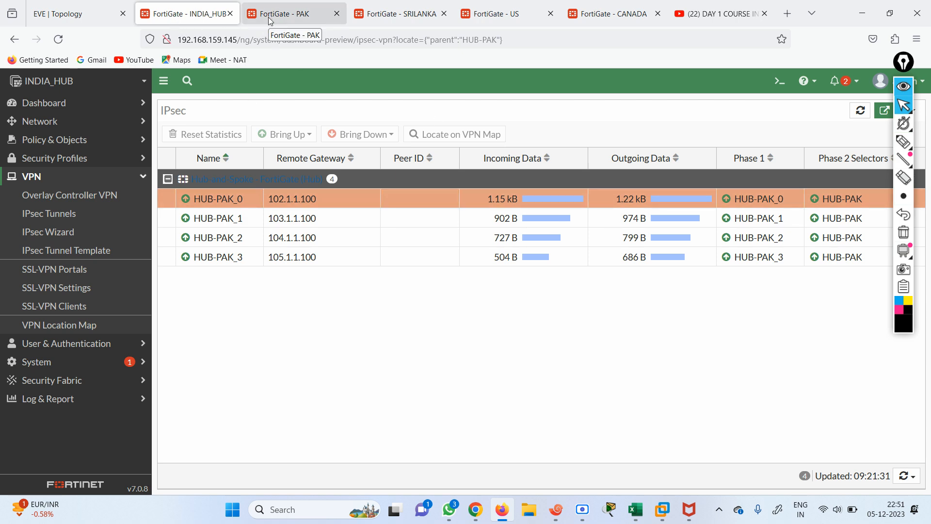
Open the HUB-PAK tunnel's settings on INDIA_HUB
{"action": "left_click", "coordinate": [56, 232]}
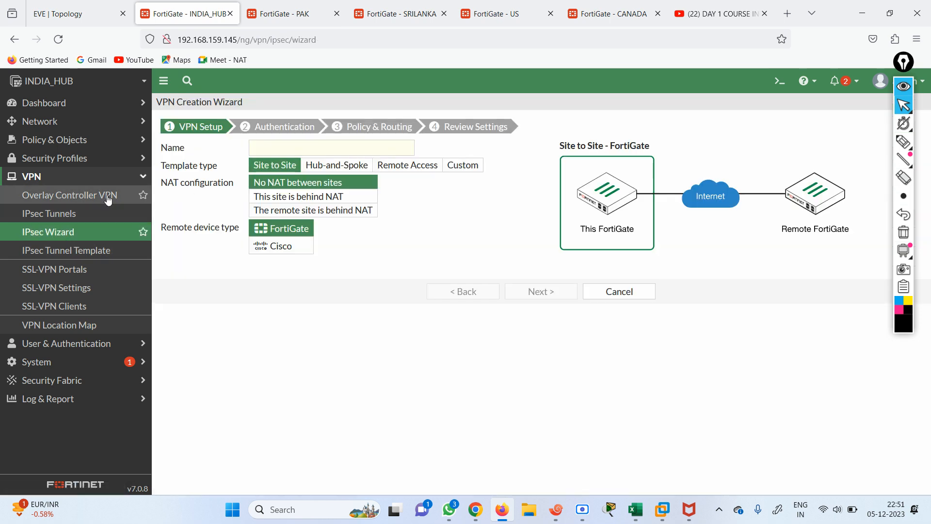
{"action": "left_click", "coordinate": [48, 214]}
{"action": "double_click", "coordinate": [193, 178]}
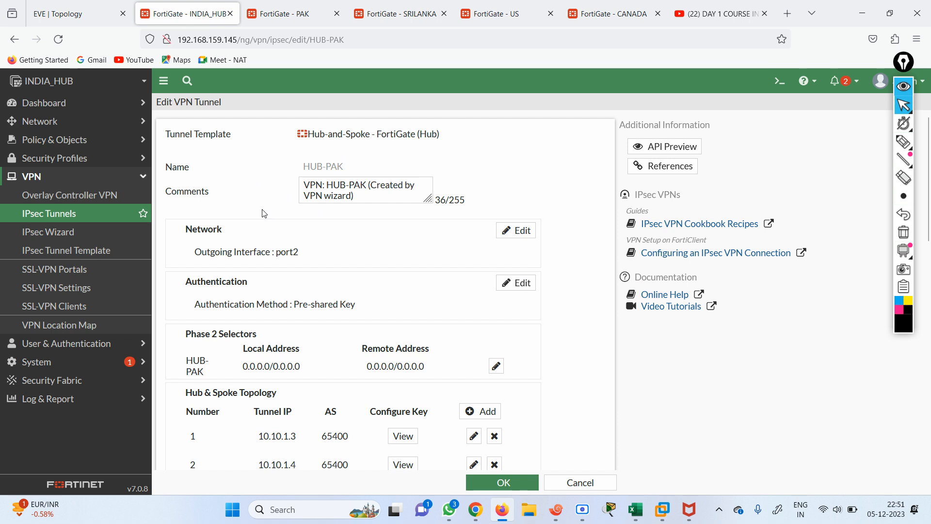
On the SRILANKA firewall, search 'ipsec' and add the IPsec monitor to the dashboard
{"action": "left_click", "coordinate": [285, 14]}
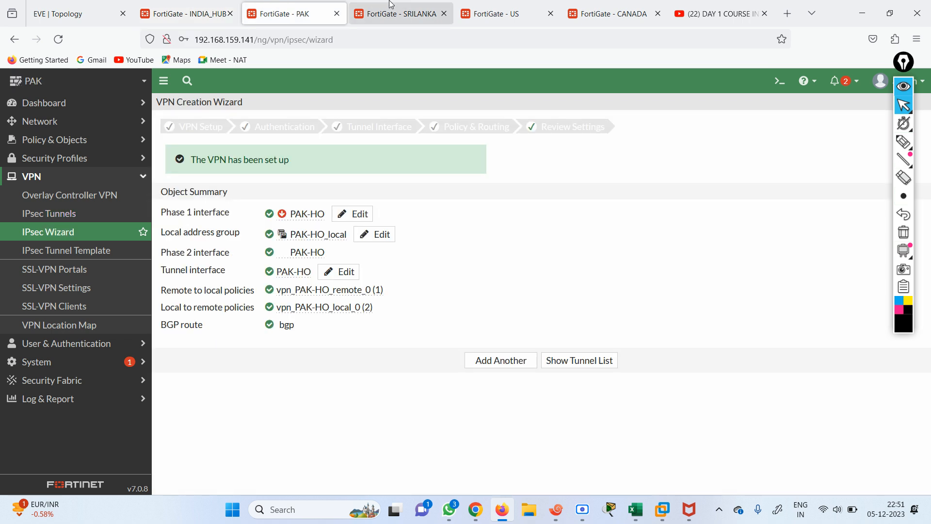
{"action": "left_click", "coordinate": [400, 14]}
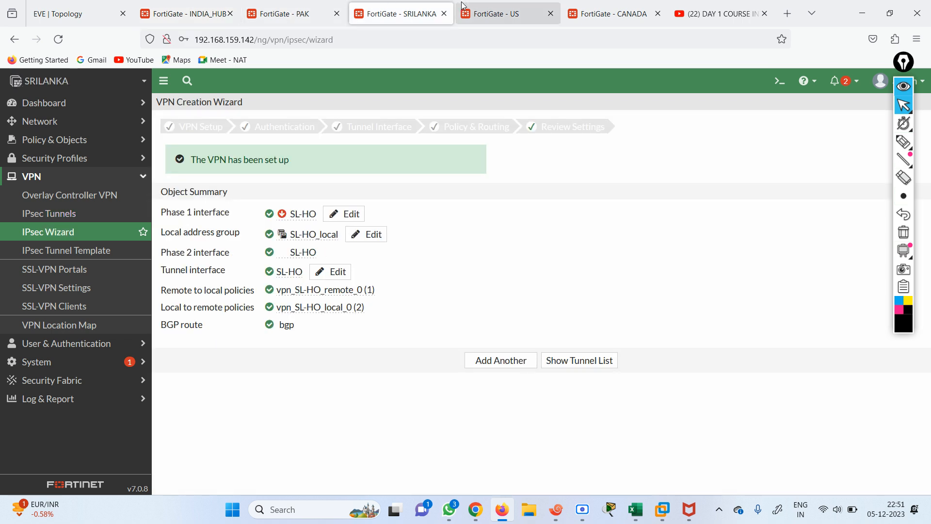
{"action": "left_click", "coordinate": [55, 103]}
{"action": "left_click", "coordinate": [76, 319]}
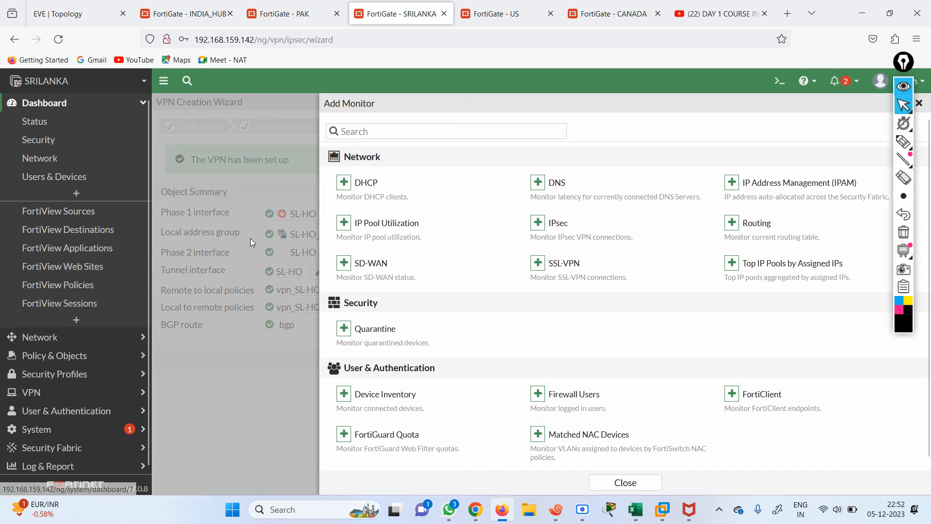
{"action": "left_click", "coordinate": [384, 133]}
{"action": "type", "text": "ipse"}
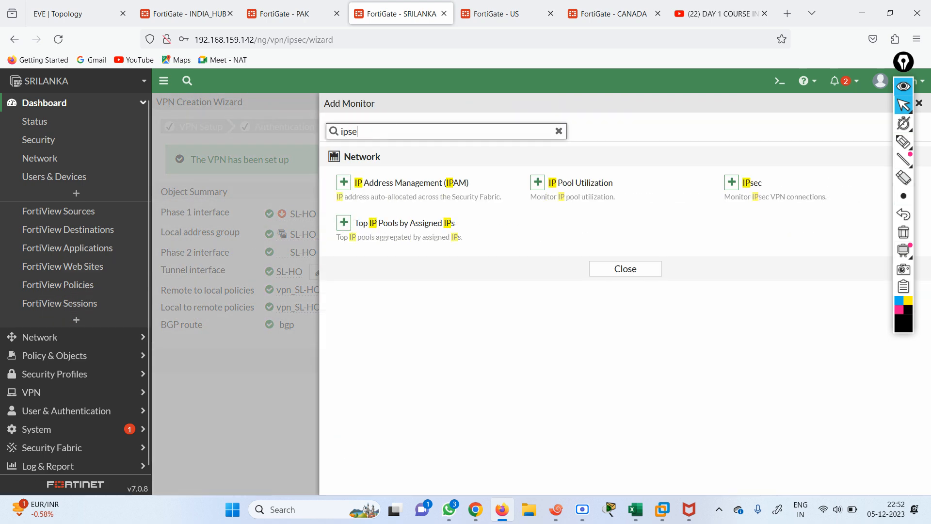
{"action": "left_click", "coordinate": [341, 182]}
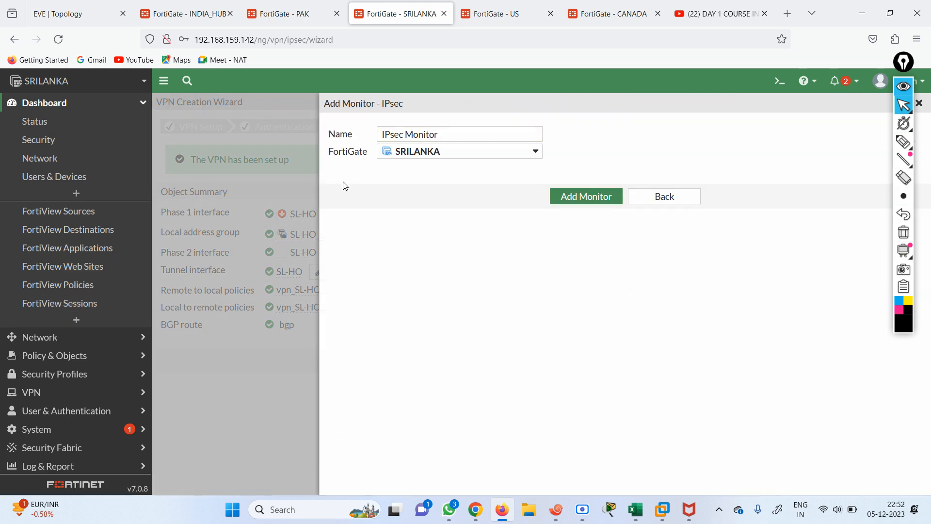
{"action": "left_click", "coordinate": [592, 196]}
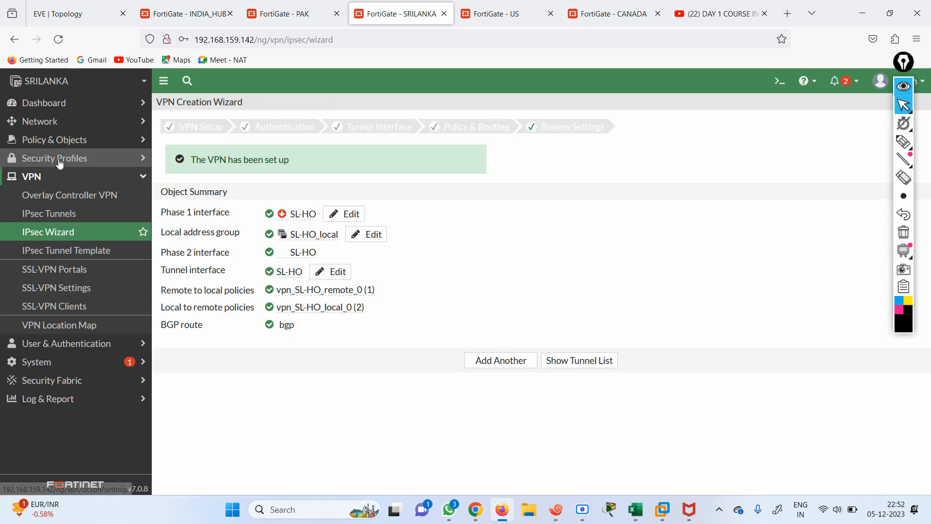
Open SRILANKA's IPsec Monitor and check the SL-HO tunnel is up
{"action": "left_click", "coordinate": [56, 103]}
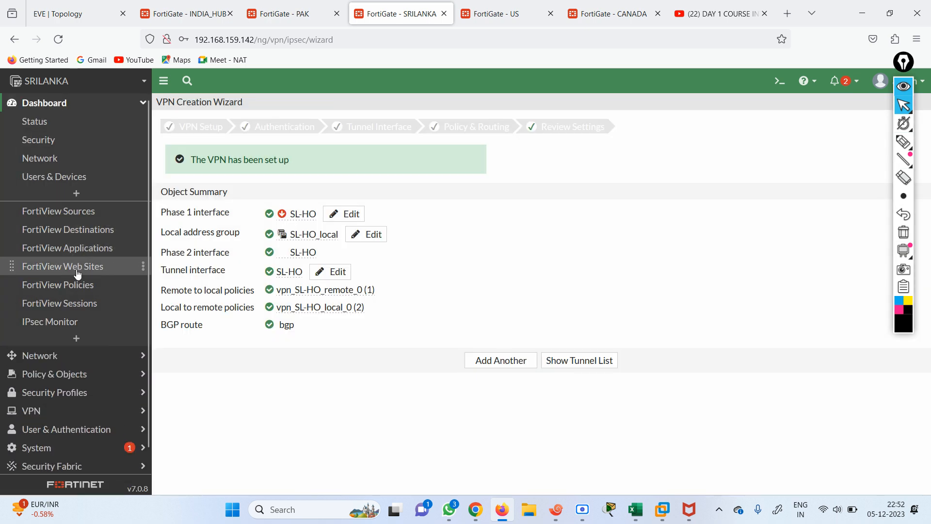
{"action": "left_click", "coordinate": [78, 321]}
{"action": "left_click", "coordinate": [347, 190]}
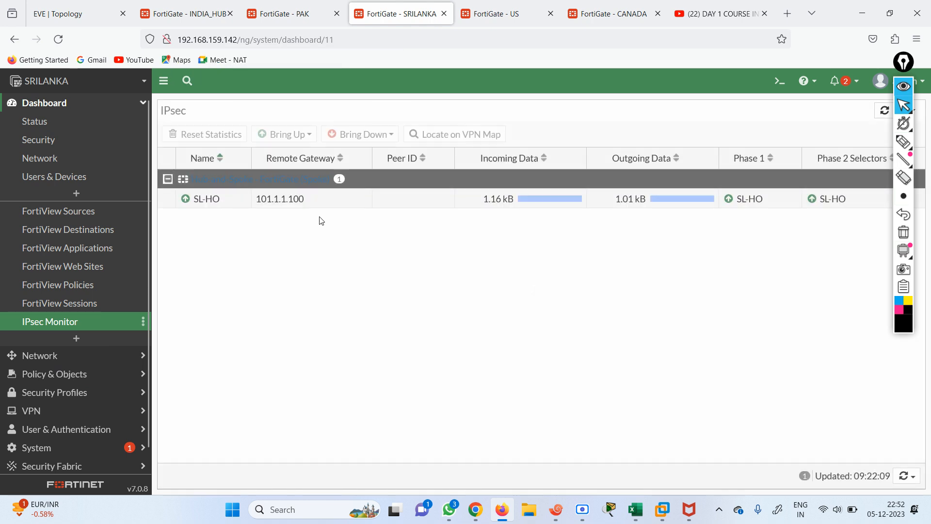
{"action": "left_click", "coordinate": [263, 201]}
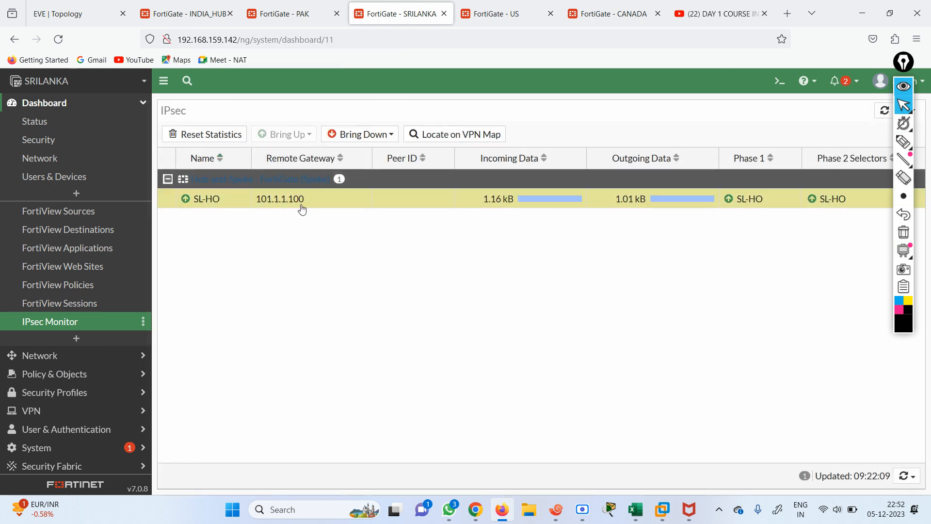
On the PAK firewall, search 'ipsec' and add the IPsec monitor to the dashboard
{"action": "left_click", "coordinate": [291, 15]}
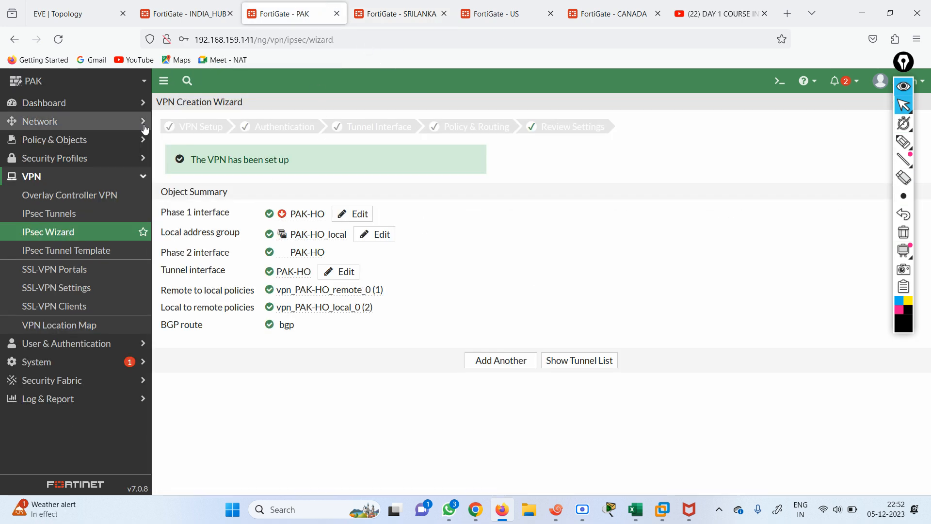
{"action": "left_click", "coordinate": [43, 104]}
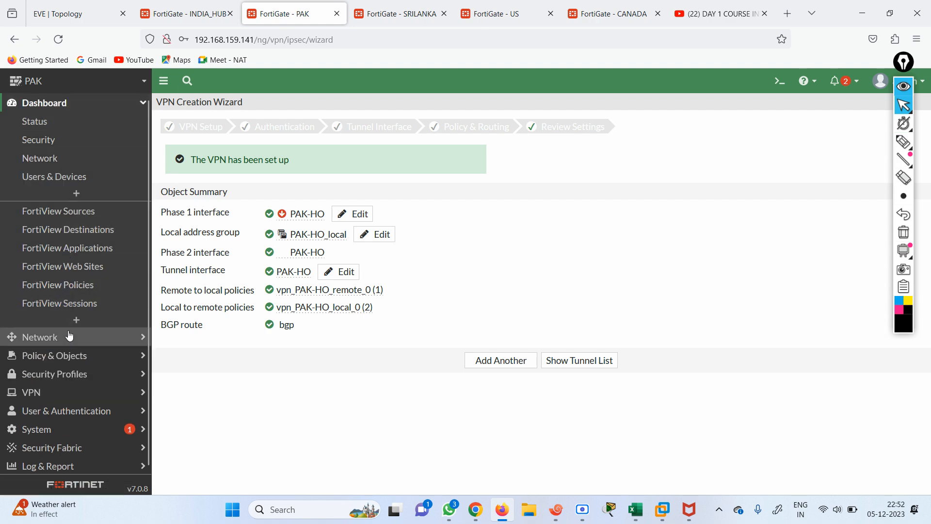
{"action": "left_click", "coordinate": [76, 320]}
{"action": "left_click", "coordinate": [391, 131]}
{"action": "type", "text": "ipsec"}
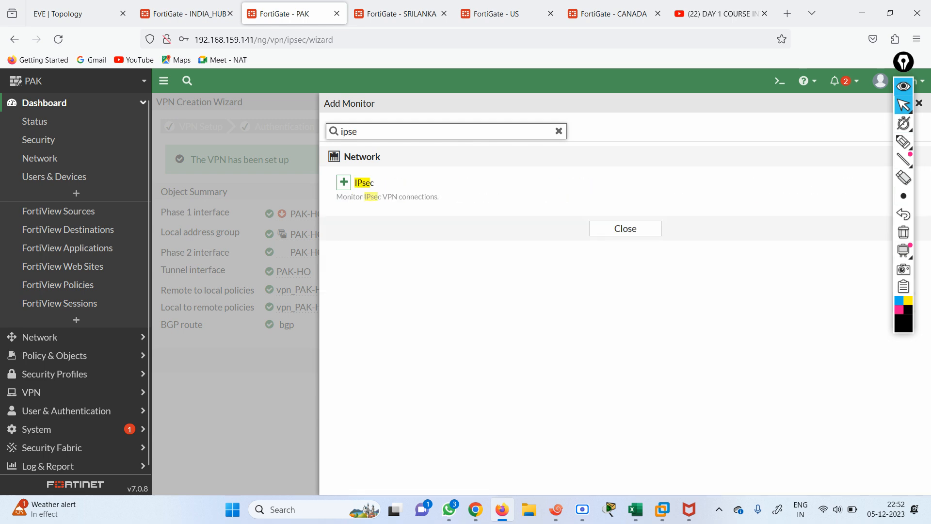
{"action": "left_click", "coordinate": [345, 184]}
{"action": "left_click", "coordinate": [587, 197]}
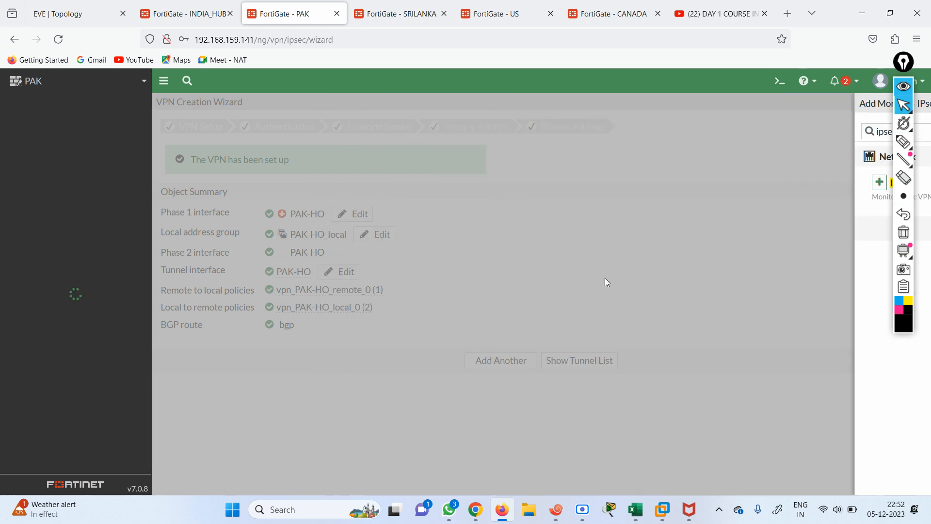
Open PAK's IPsec Monitor to confirm the PAK-HO tunnel, then return to INDIA_HUB
{"action": "left_click", "coordinate": [54, 106]}
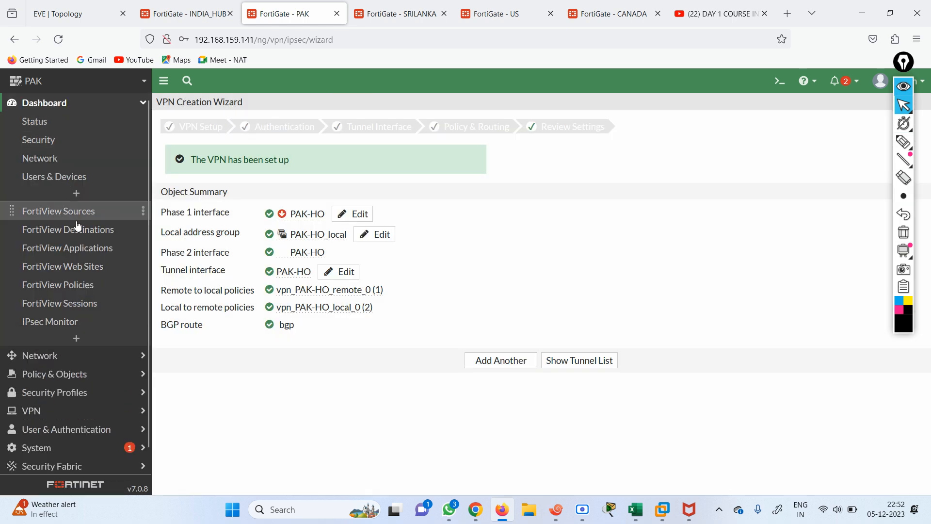
{"action": "left_click", "coordinate": [72, 322]}
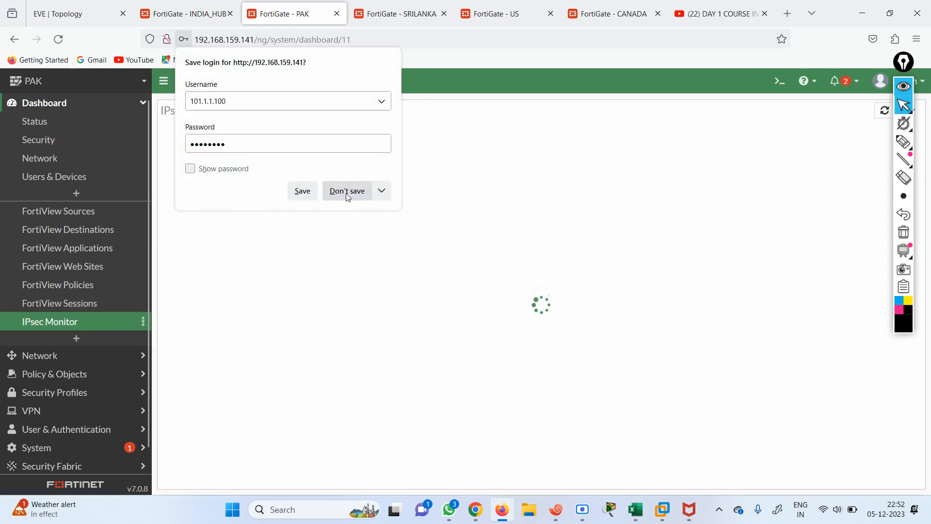
{"action": "left_click", "coordinate": [348, 190]}
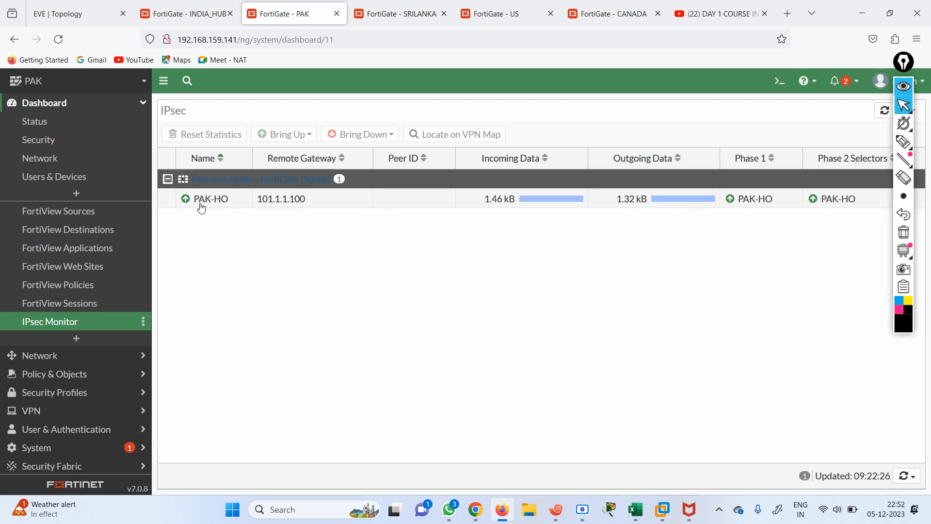
{"action": "left_click", "coordinate": [194, 13]}
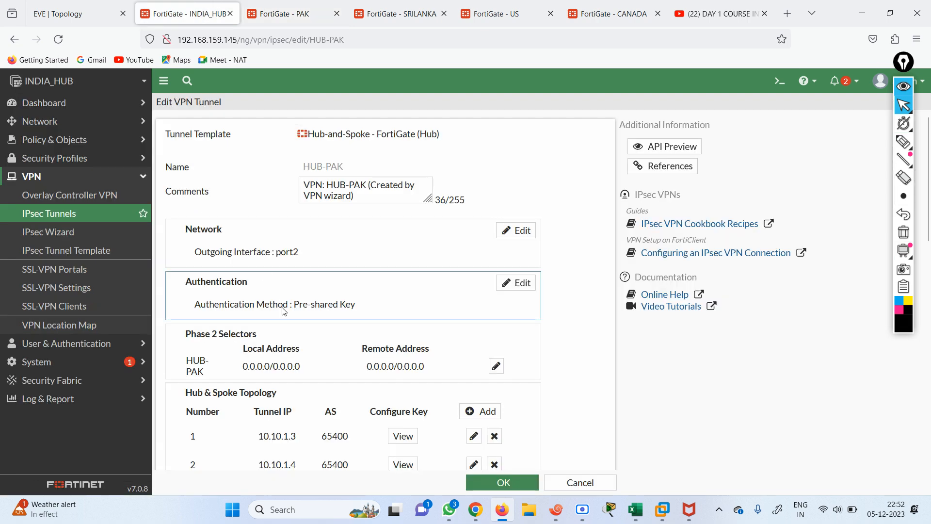
Add an IPsec monitor to the US dashboard and confirm the US-HO tunnel is up
{"action": "left_click", "coordinate": [416, 13]}
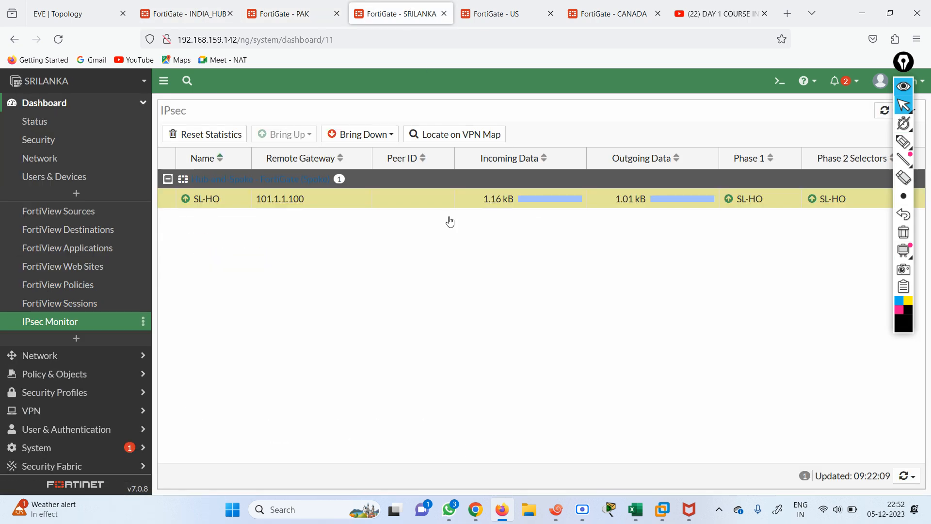
{"action": "left_click", "coordinate": [476, 20]}
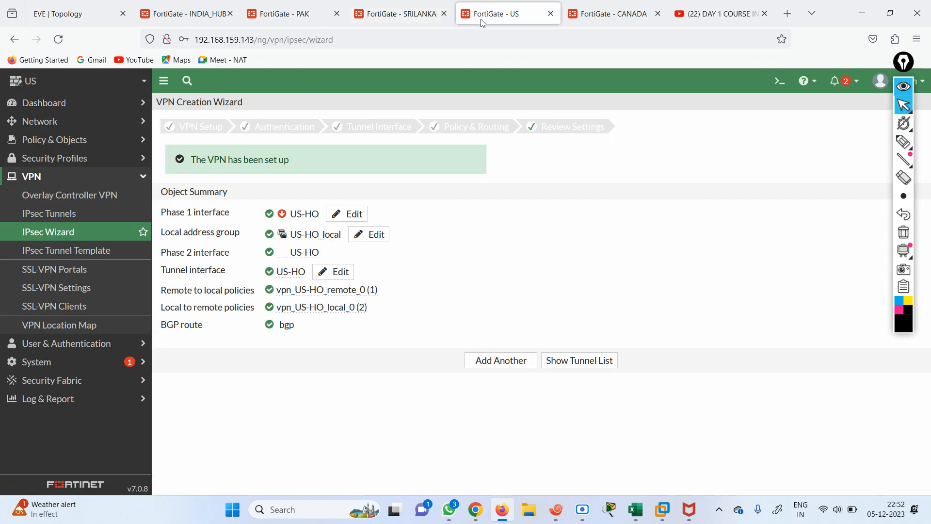
{"action": "left_click", "coordinate": [49, 106]}
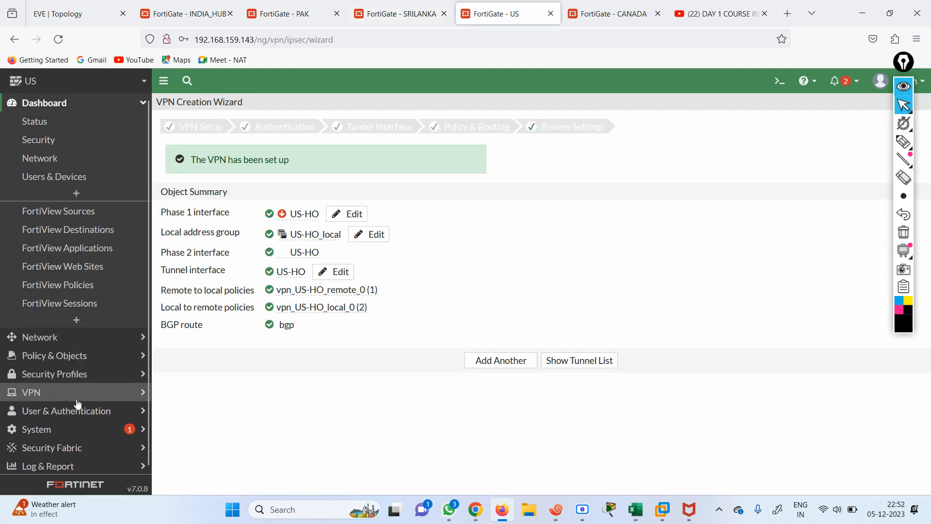
{"action": "left_click", "coordinate": [76, 319]}
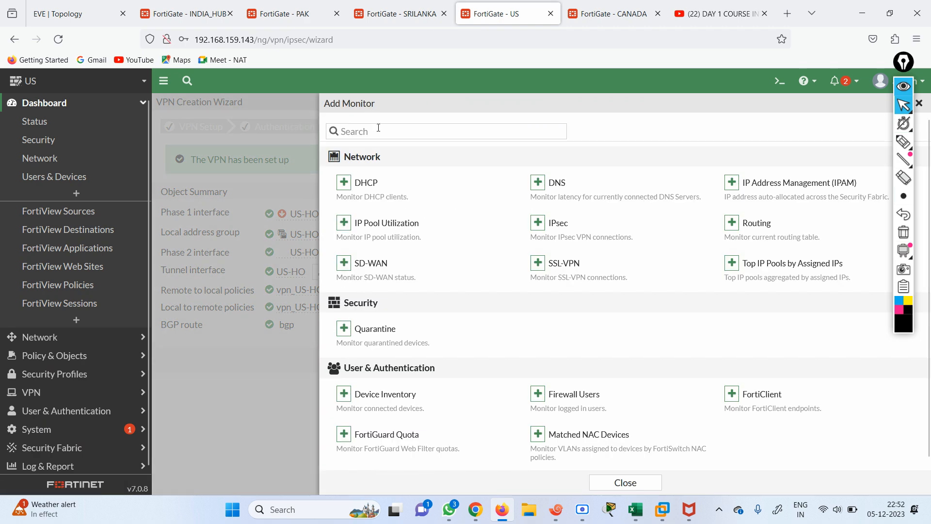
{"action": "type", "text": "ipsec"}
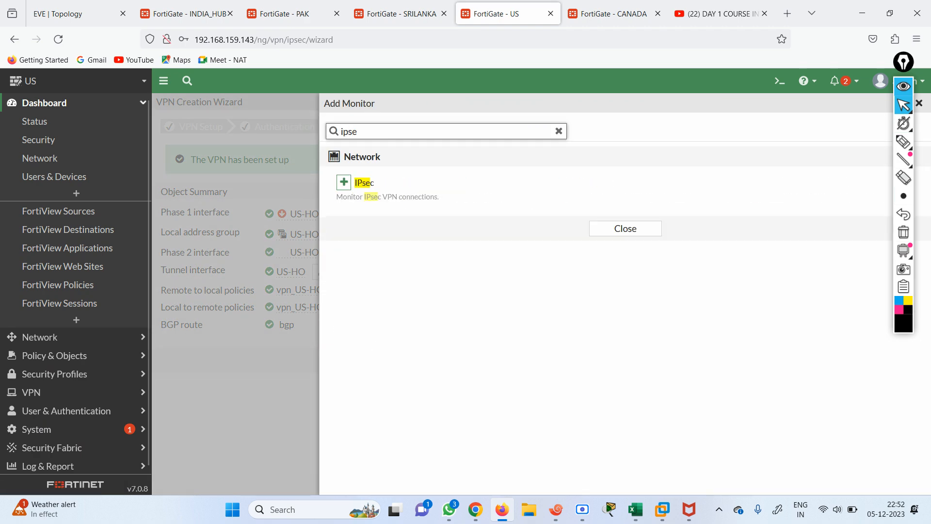
{"action": "left_click", "coordinate": [344, 183]}
{"action": "left_click", "coordinate": [587, 196]}
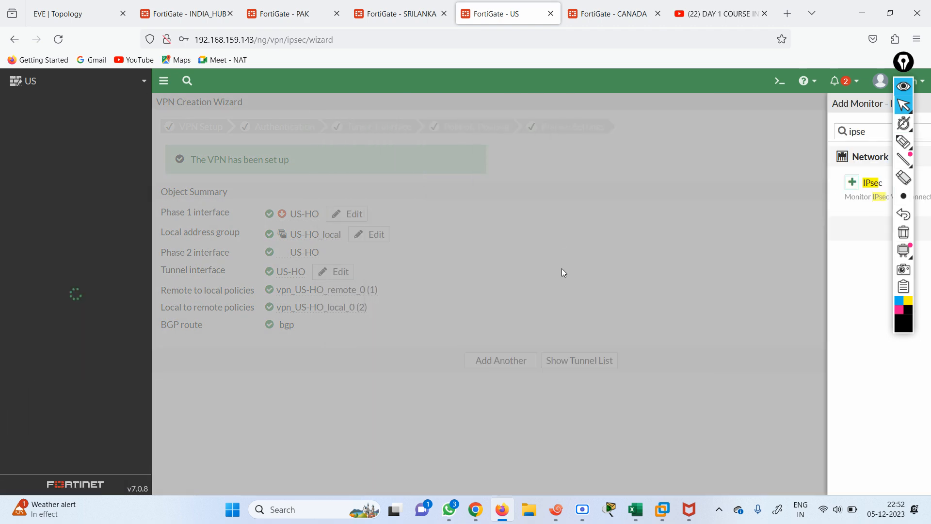
{"action": "left_click", "coordinate": [63, 104]}
{"action": "left_click", "coordinate": [58, 321]}
{"action": "left_click", "coordinate": [347, 191]}
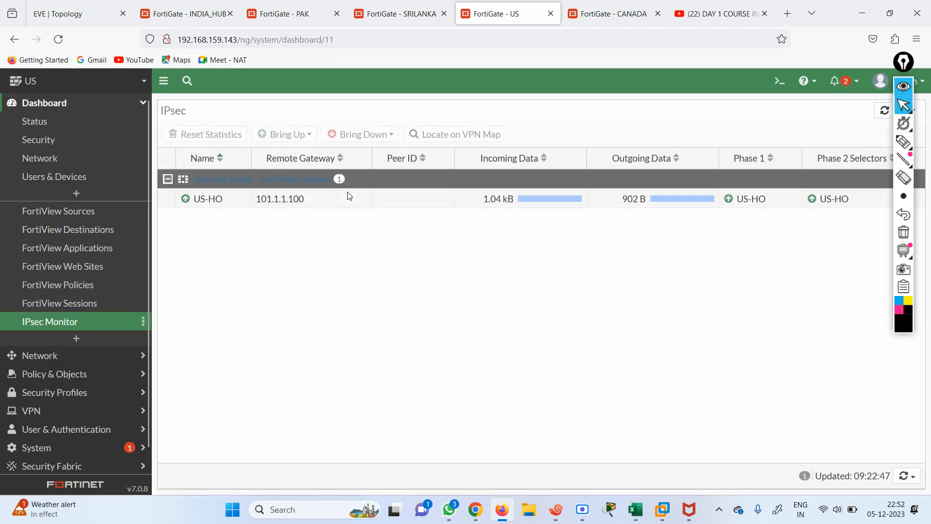
Confirm CAN-HO is up to hub 101.1.1.100 on CANADA, then return to the EVE topology
{"action": "left_click", "coordinate": [612, 10]}
{"action": "left_click", "coordinate": [56, 104]}
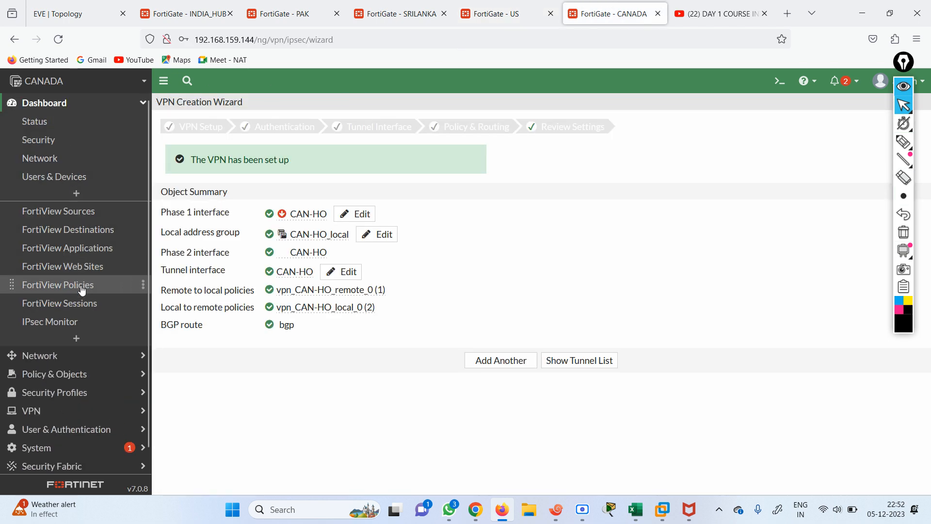
{"action": "left_click", "coordinate": [71, 322]}
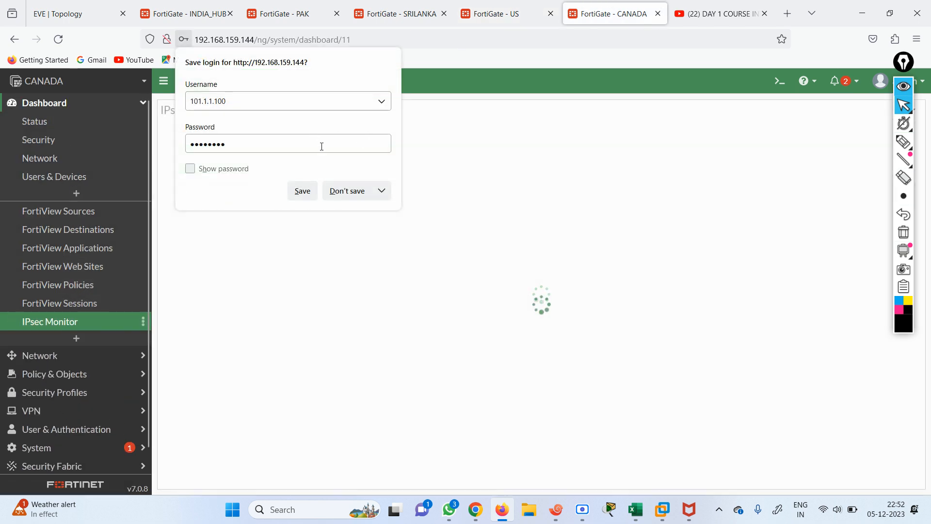
{"action": "left_click", "coordinate": [346, 191]}
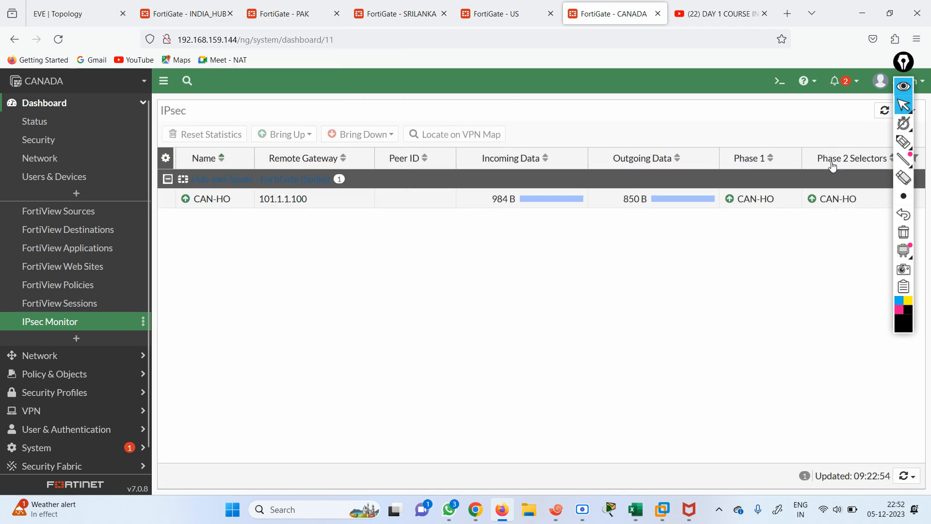
{"action": "left_click", "coordinate": [193, 13]}
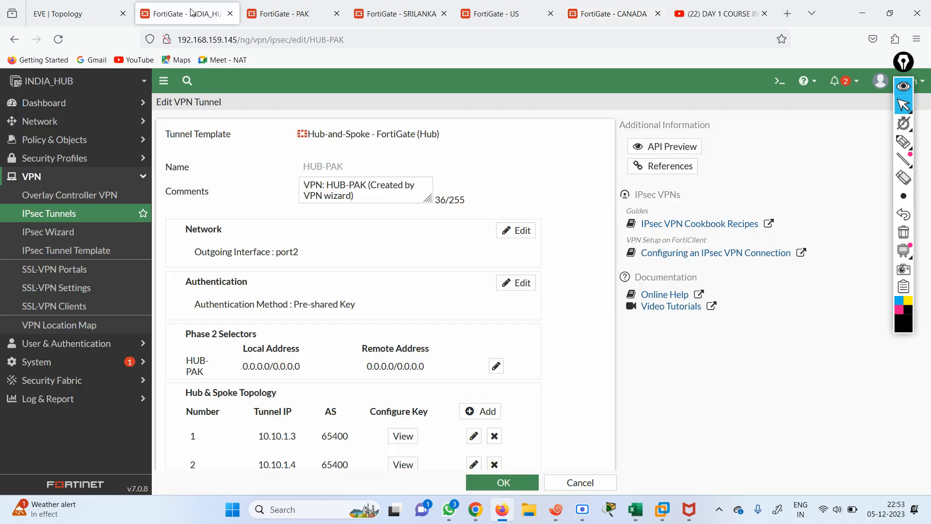
{"action": "left_click", "coordinate": [63, 13]}
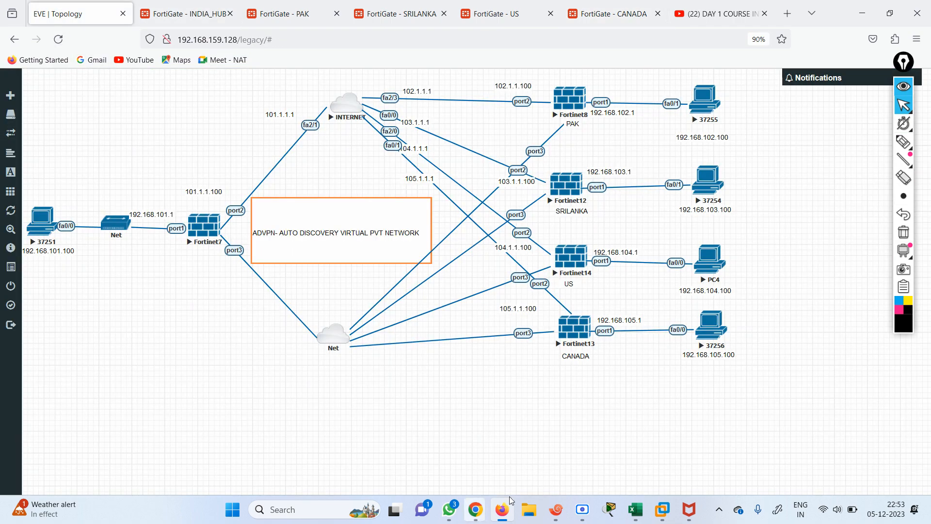
From INDIA LOCAL, ping 192.168.102.100 twice; both attempts fail at 0 percent
{"action": "left_click", "coordinate": [553, 514]}
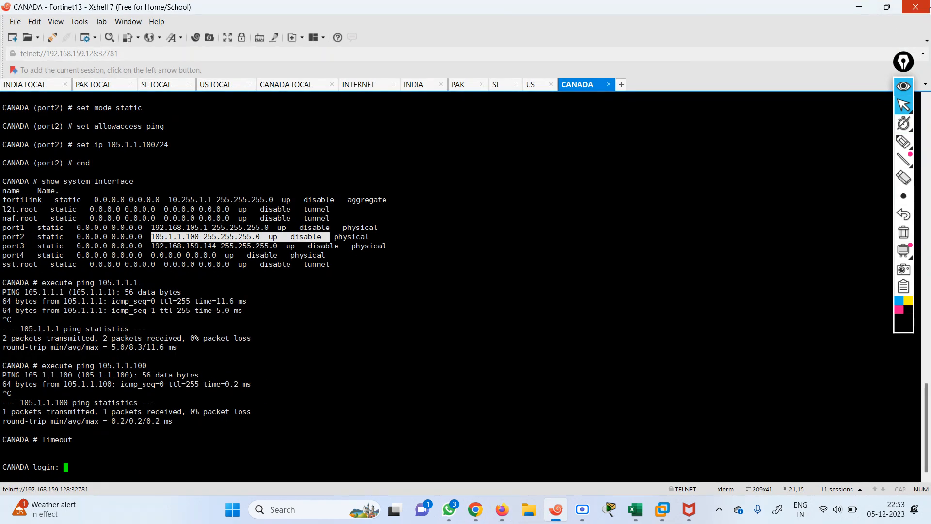
{"action": "left_click", "coordinate": [887, 11]}
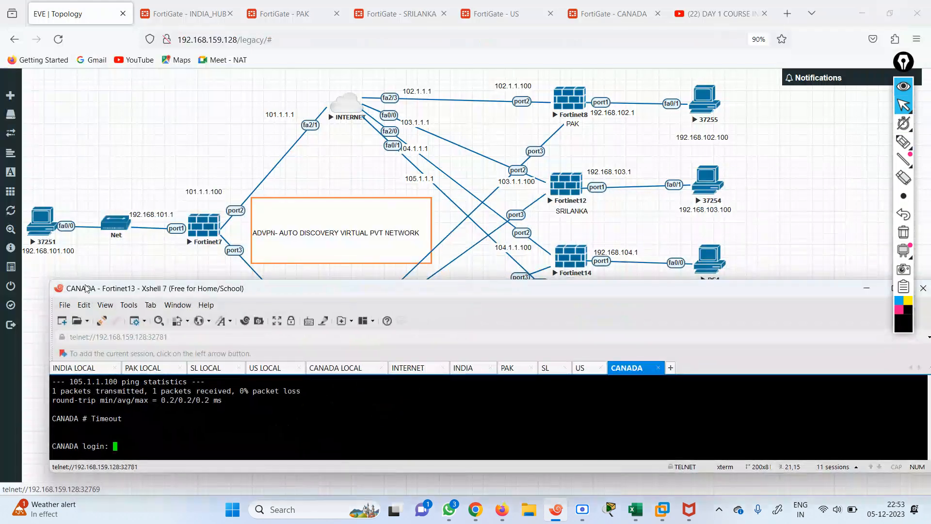
{"action": "left_click", "coordinate": [85, 368]}
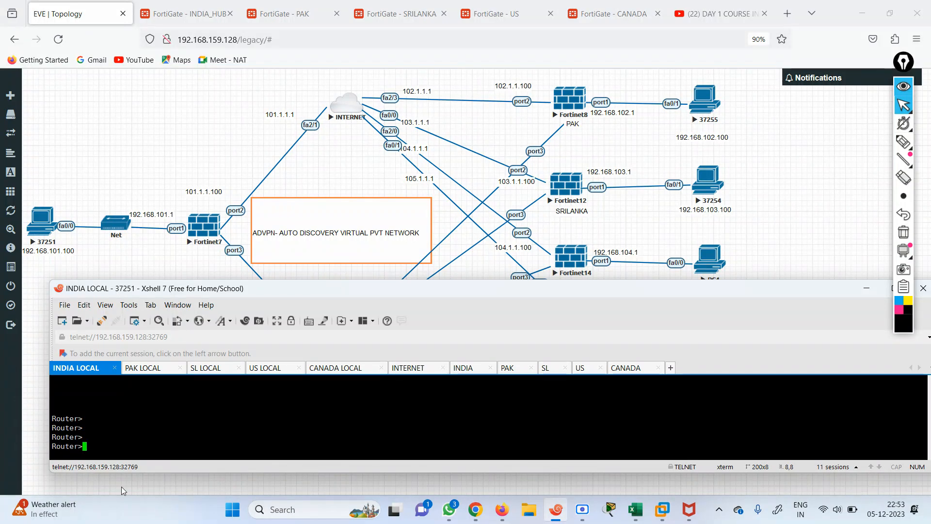
{"action": "type", "text": "ping 19"}
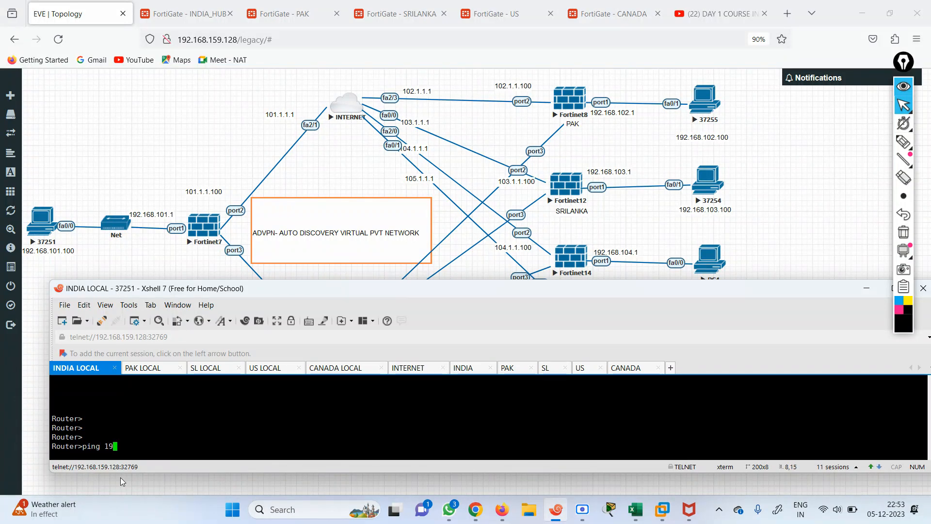
{"action": "type", "text": "2.1"}
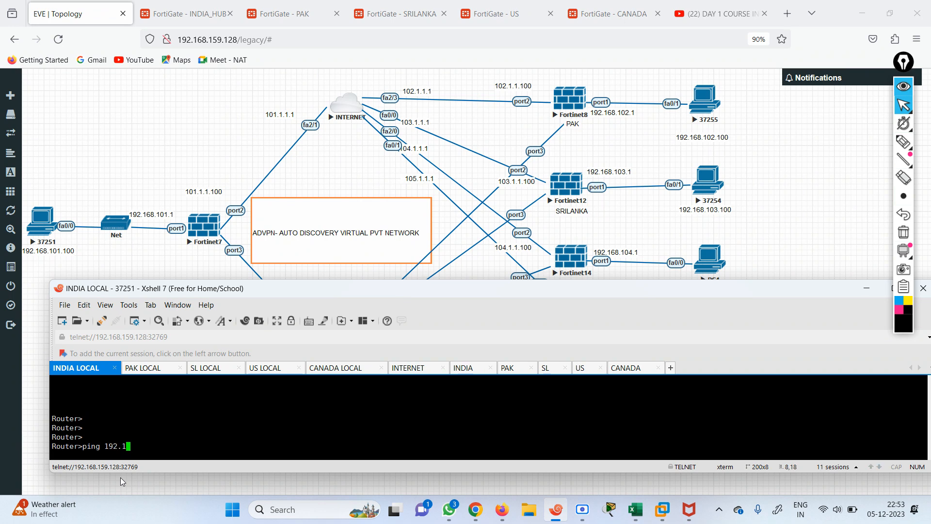
{"action": "type", "text": "68.102.100"}
{"action": "key", "text": "Return"}
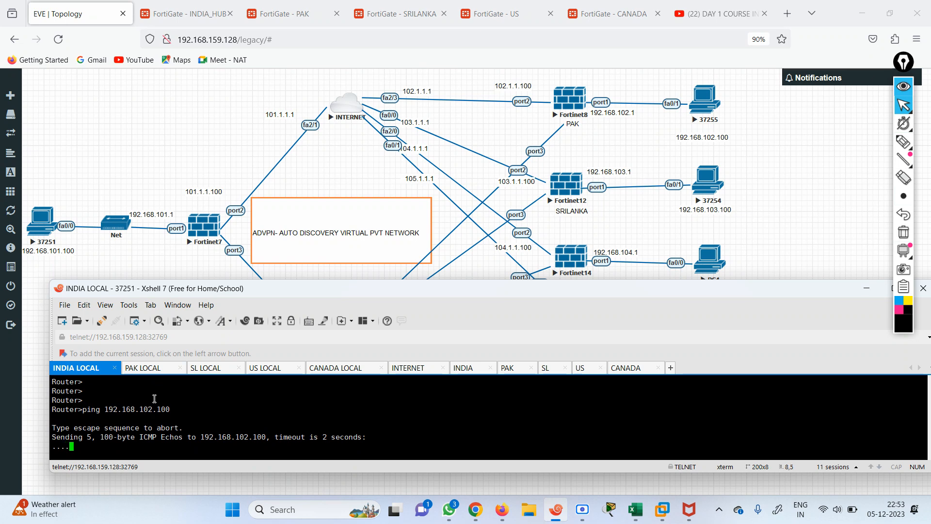
{"action": "key", "text": "Up"}
{"action": "key", "text": "Return"}
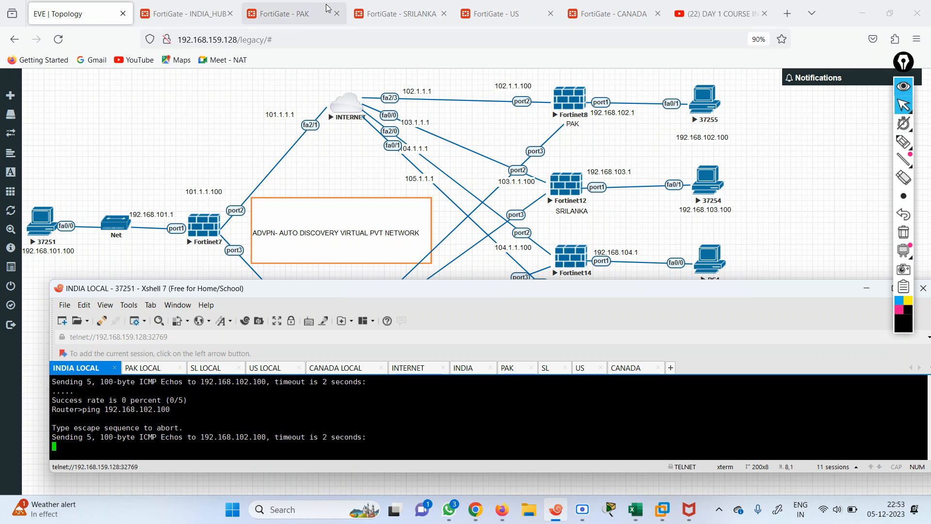
{"action": "left_click", "coordinate": [176, 11]}
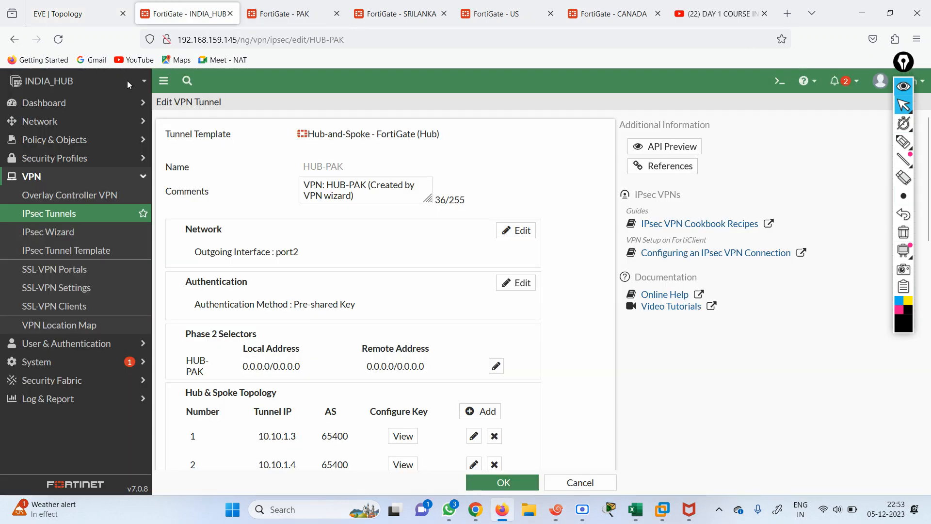
Change vpn_HUB-PAK_spoke2spoke_0's incoming interface from HUB-PAK to port1 and save the policy
{"action": "left_click", "coordinate": [62, 140]}
{"action": "left_click", "coordinate": [53, 158]}
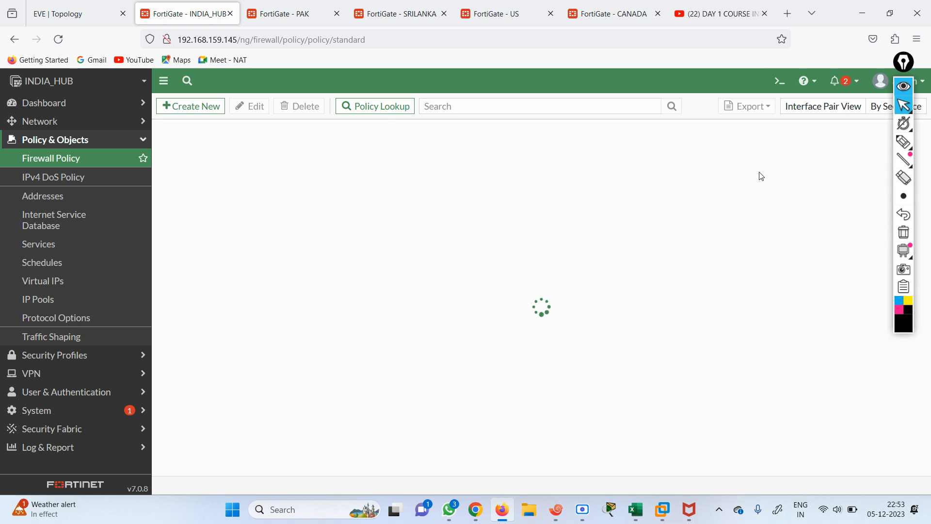
{"action": "left_click", "coordinate": [903, 87]}
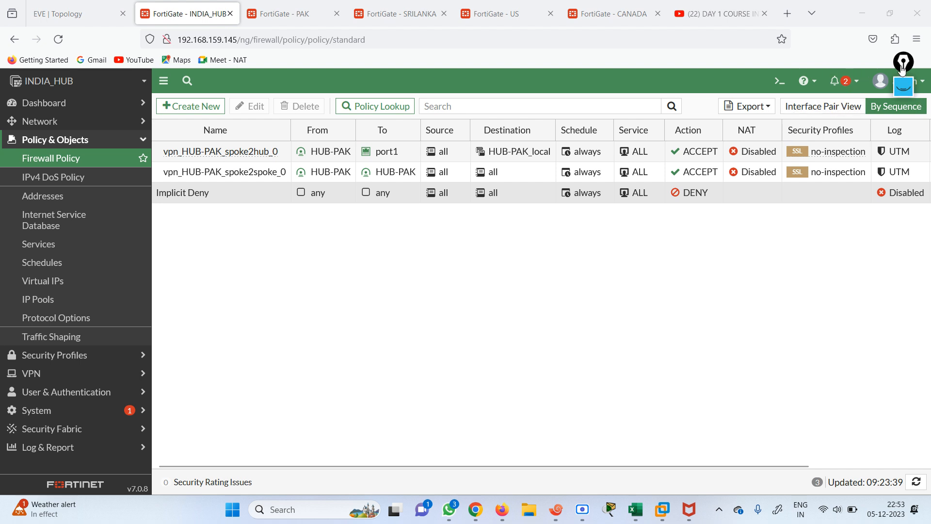
{"action": "left_click_drag", "start_coordinate": [901, 67], "coordinate": [887, 26]}
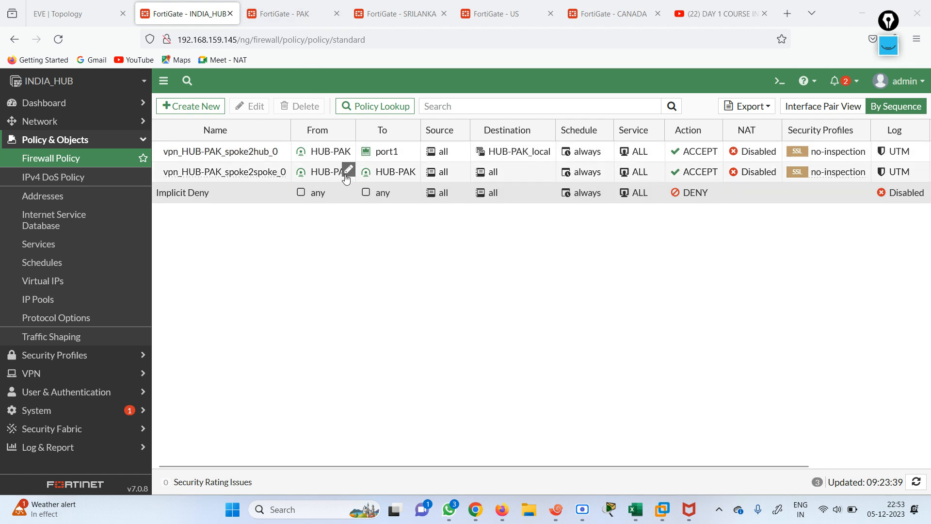
{"action": "mouse_move", "coordinate": [386, 175]}
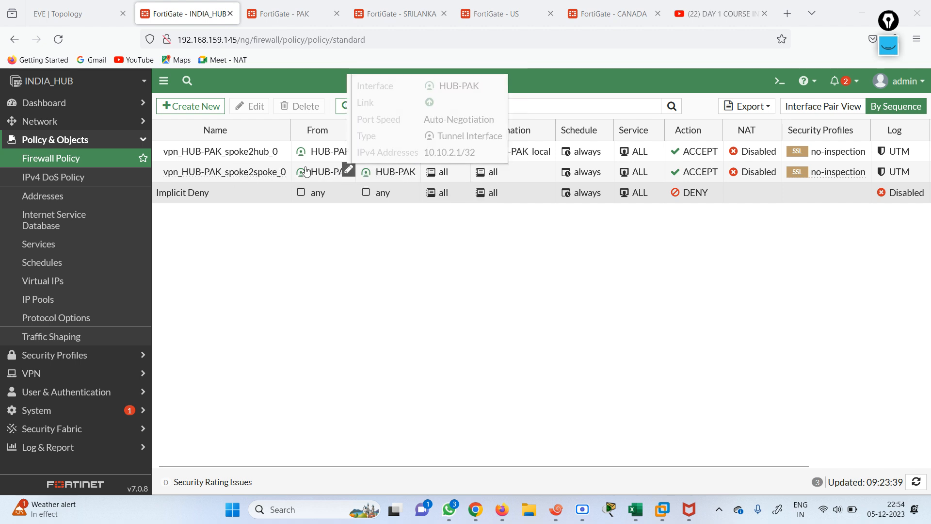
{"action": "double_click", "coordinate": [238, 175]}
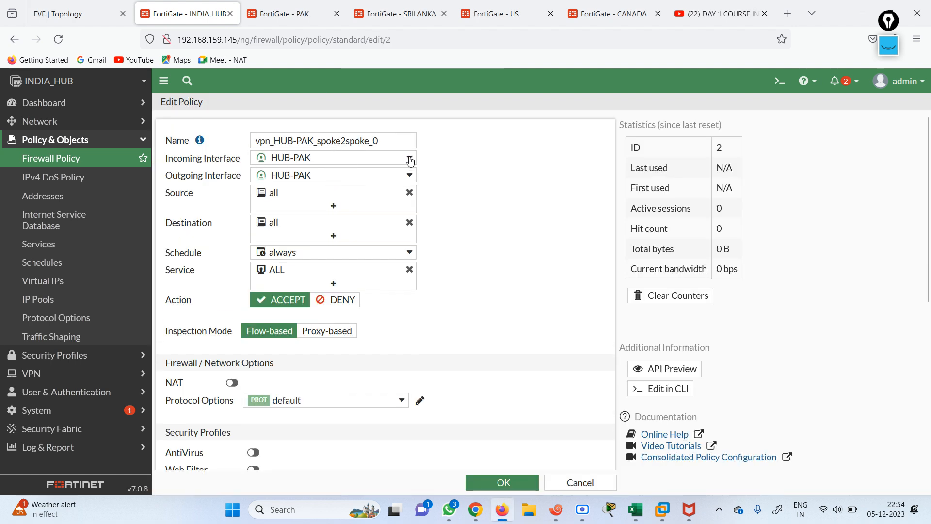
{"action": "left_click", "coordinate": [410, 159]}
{"action": "left_click", "coordinate": [321, 226]}
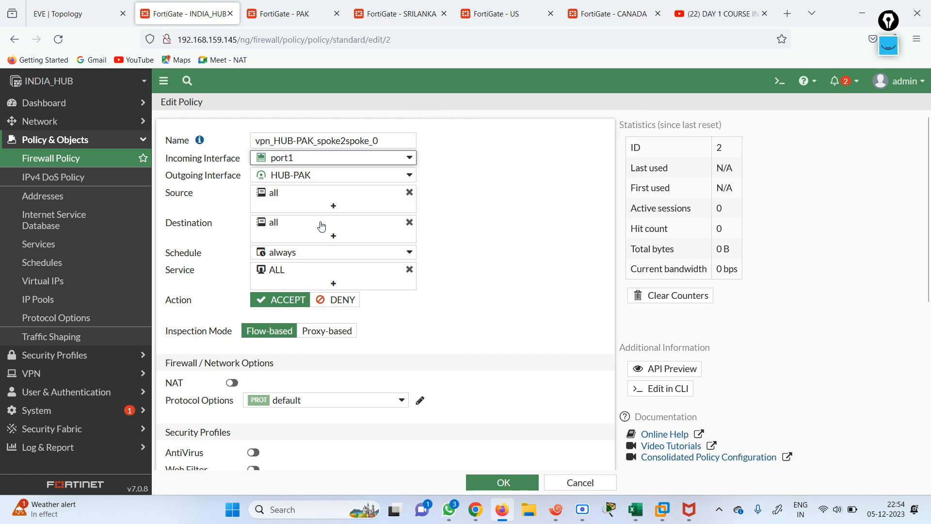
{"action": "left_click", "coordinate": [498, 483]}
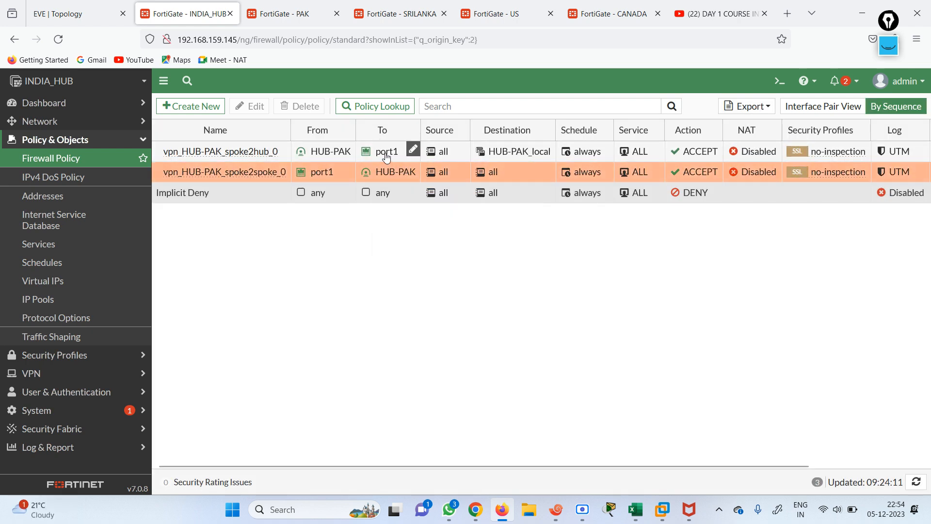
{"action": "mouse_move", "coordinate": [410, 168]}
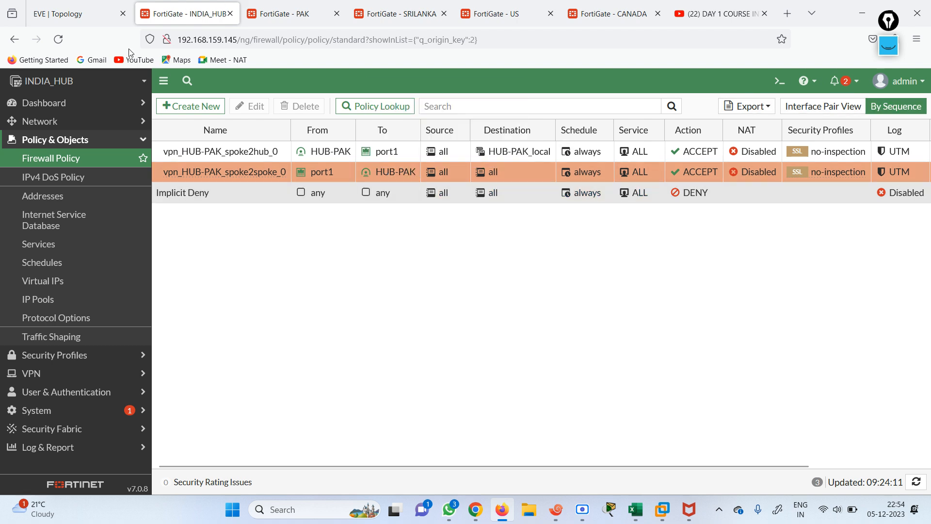
From INDIA LOCAL, rerun the ping to 192.168.102.100 and ping 192.168.103.100
{"action": "left_click", "coordinate": [556, 509]}
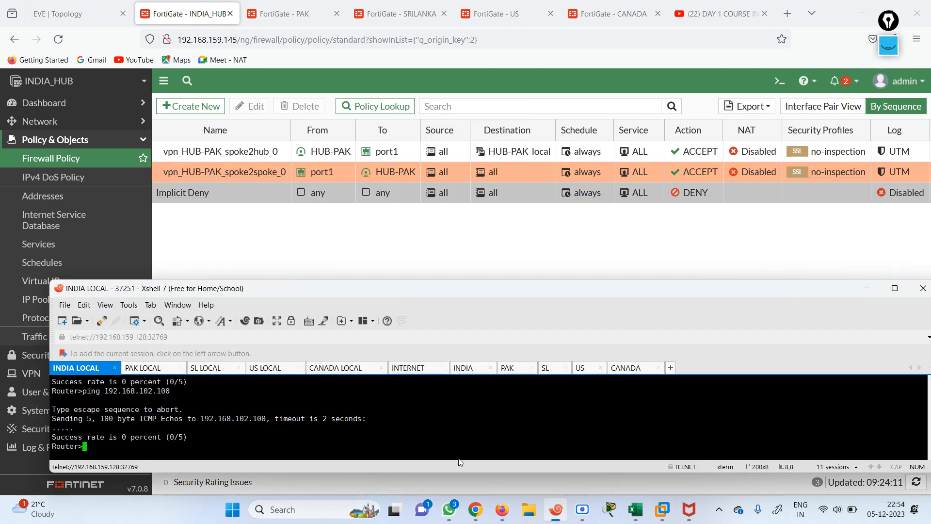
{"action": "key", "text": "Up"}
{"action": "key", "text": "Return"}
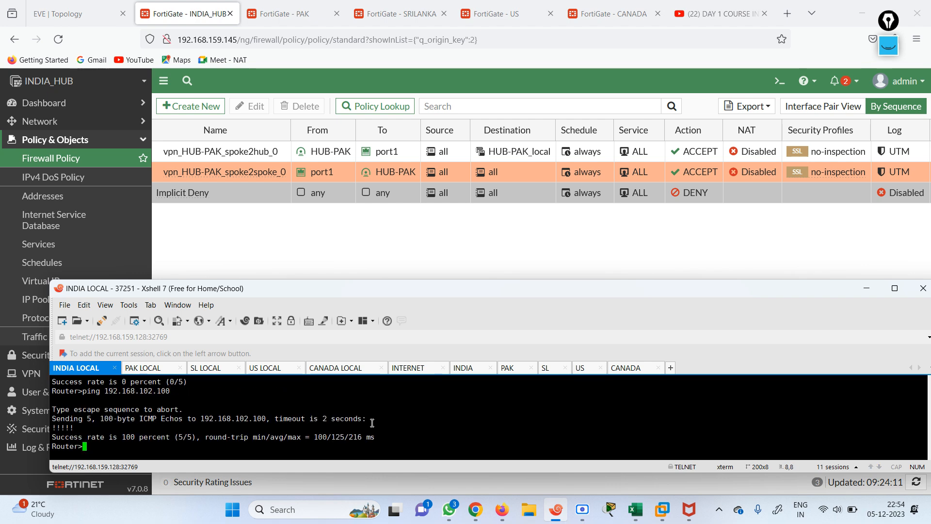
{"action": "left_click", "coordinate": [62, 7]}
{"action": "left_click", "coordinate": [556, 509]}
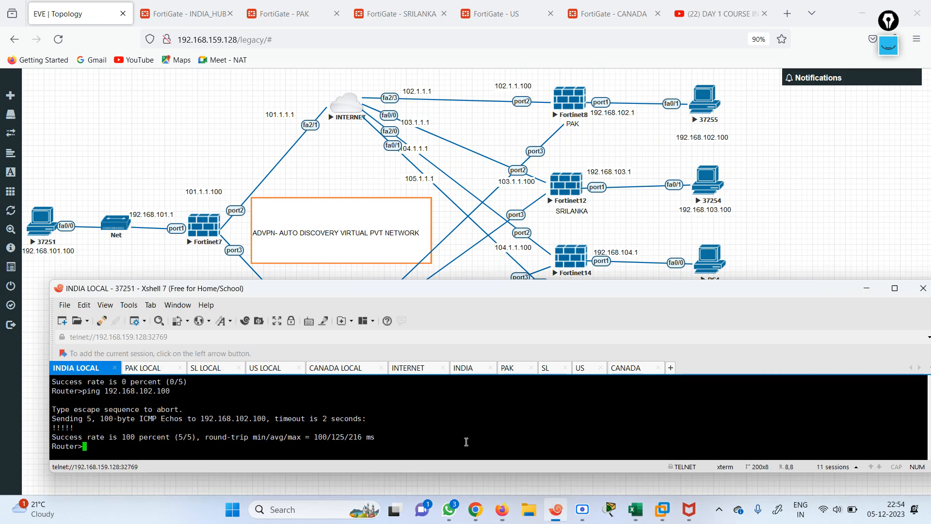
{"action": "type", "text": "ping 192.168.1"}
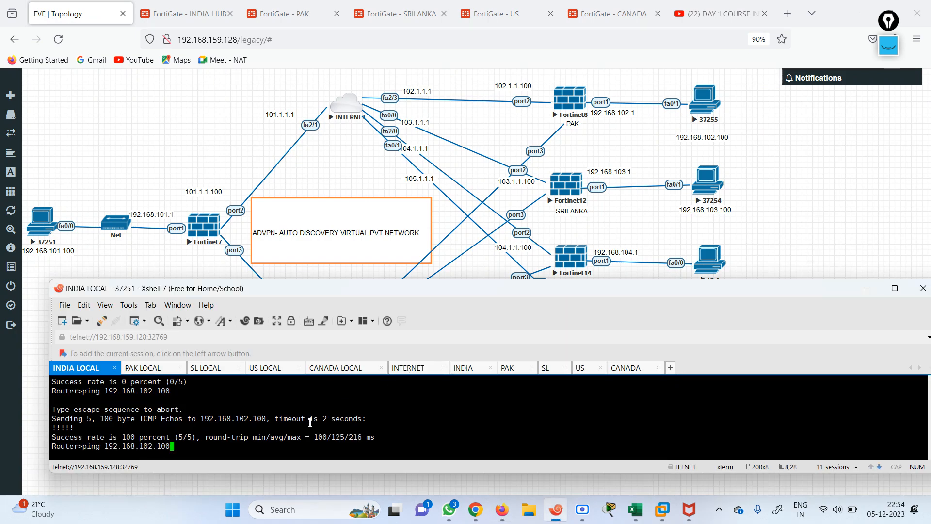
{"action": "type", "text": "03.100"}
{"action": "key", "text": "Return"}
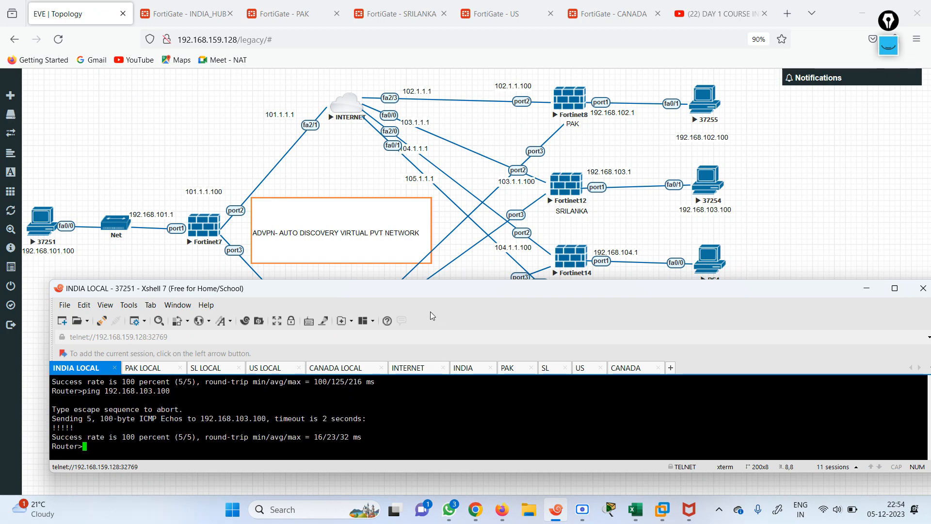
Ping 192.168.104.100 and 192.168.105.100, both succeeding at 100 percent
{"action": "left_click_drag", "start_coordinate": [415, 289], "coordinate": [432, 213]}
{"action": "key", "text": "Up"}
{"action": "key", "text": "BackSpace"}
{"action": "type", "text": "4"}
{"action": "key", "text": "Return"}
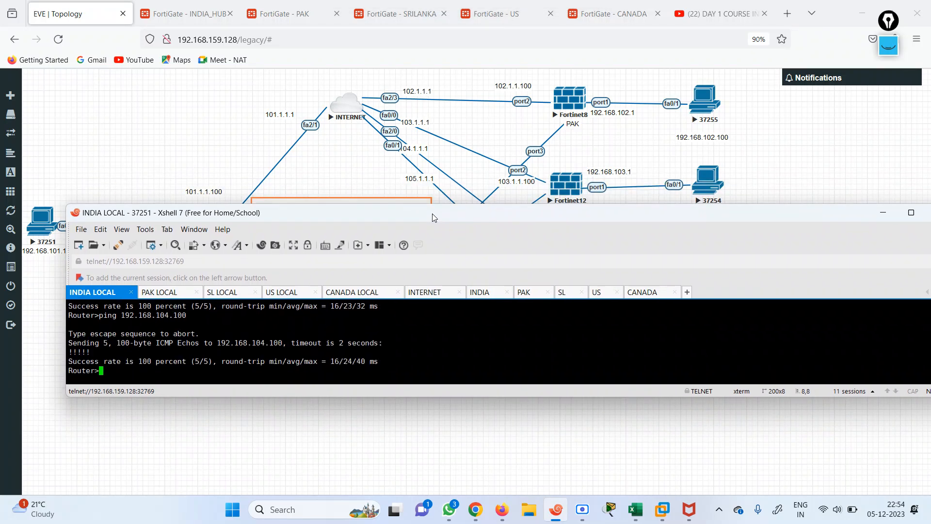
{"action": "key", "text": "Up"}
{"action": "key", "text": "Left"}
{"action": "key", "text": "Left"}
{"action": "key", "text": "Left"}
{"action": "key", "text": "Left"}
{"action": "key", "text": "BackSpace"}
{"action": "type", "text": "5"}
{"action": "key", "text": "Return"}
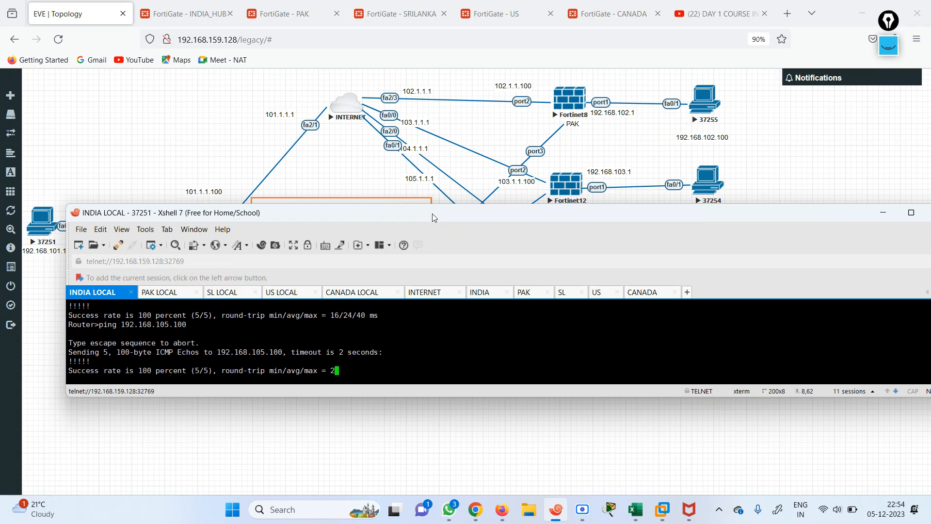
From US LOCAL, enter enable mode and ping 192.168.101.100, getting all five replies
{"action": "left_click", "coordinate": [295, 298]}
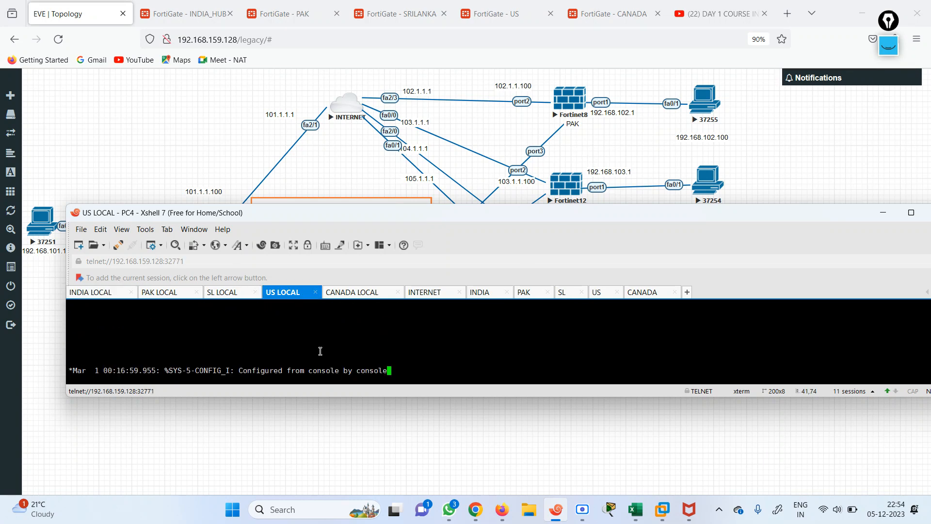
{"action": "key", "text": "Return"}
{"action": "key", "text": "Return"}
{"action": "key", "text": "Return"}
{"action": "key", "text": "Return"}
{"action": "key", "text": "Return"}
{"action": "key", "text": "Return"}
{"action": "key", "text": "Return"}
{"action": "key", "text": "Return"}
{"action": "type", "text": "en"}
{"action": "key", "text": "Return"}
{"action": "type", "text": "pin"}
{"action": "key", "text": "BackSpace"}
{"action": "type", "text": "g 1"}
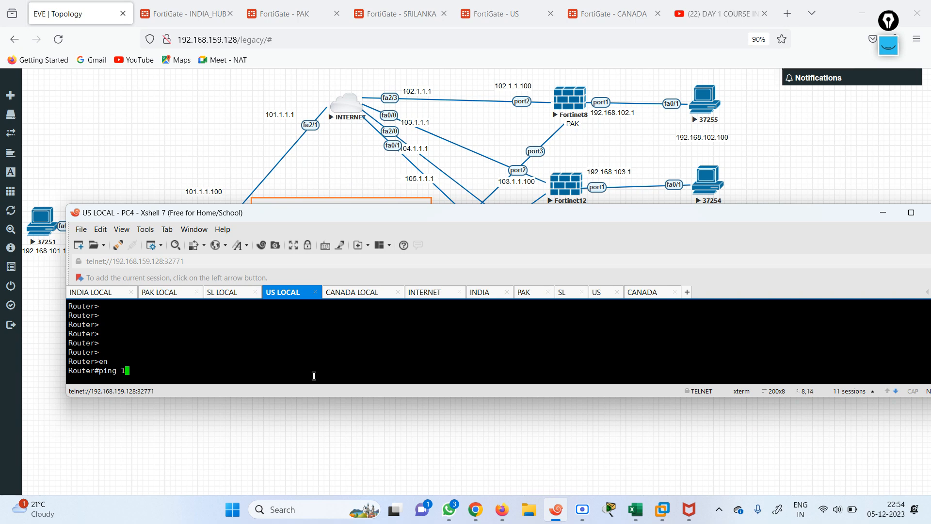
{"action": "type", "text": "92.168.101.100"}
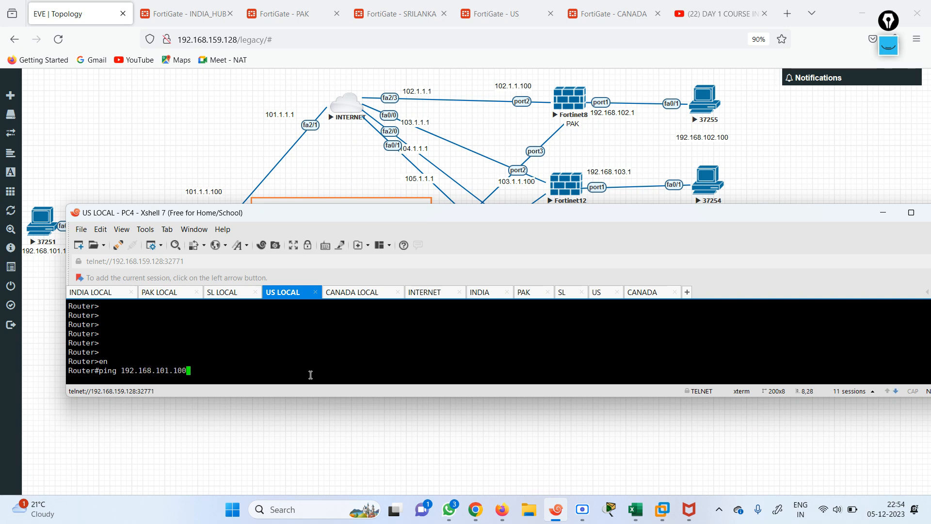
{"action": "key", "text": "Return"}
{"action": "left_click_drag", "start_coordinate": [338, 212], "coordinate": [345, 239]}
{"action": "left_click_drag", "start_coordinate": [576, 245], "coordinate": [576, 308]}
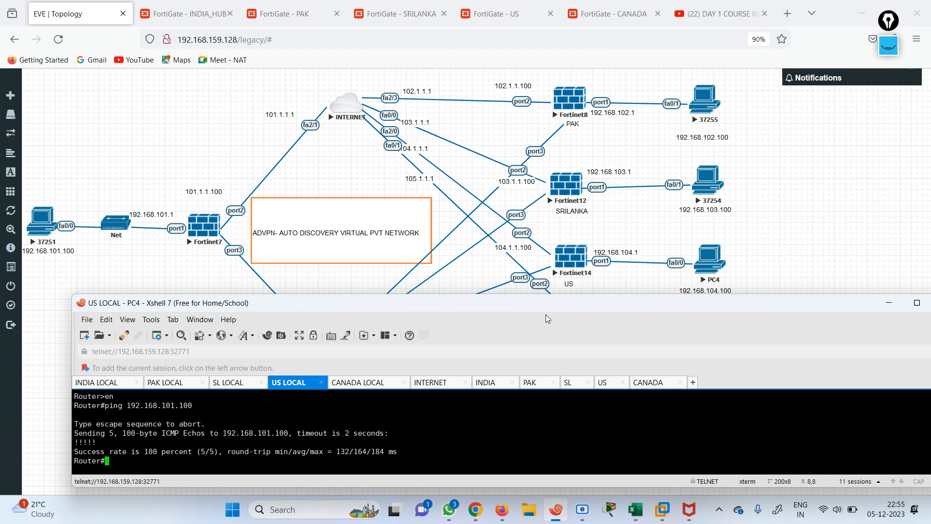
{"action": "left_click_drag", "start_coordinate": [555, 306], "coordinate": [396, 225]}
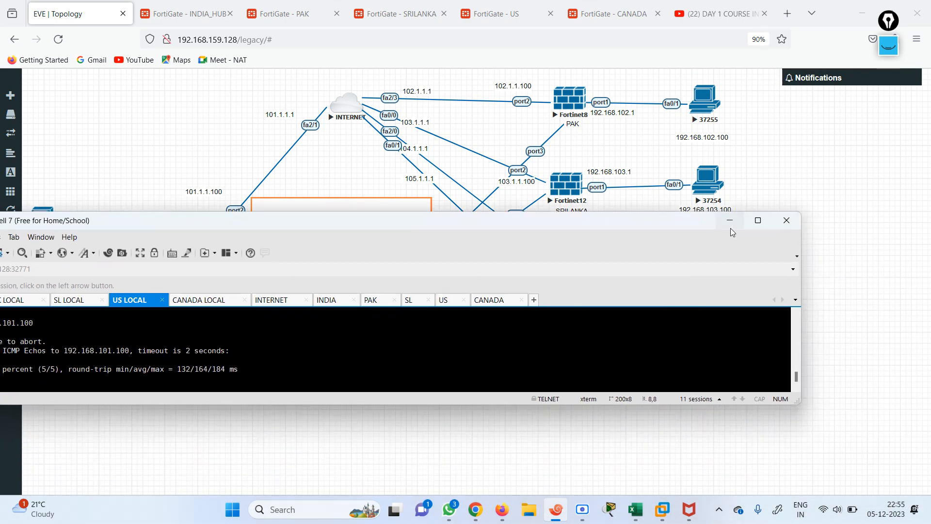
{"action": "left_click_drag", "start_coordinate": [634, 225], "coordinate": [796, 267]}
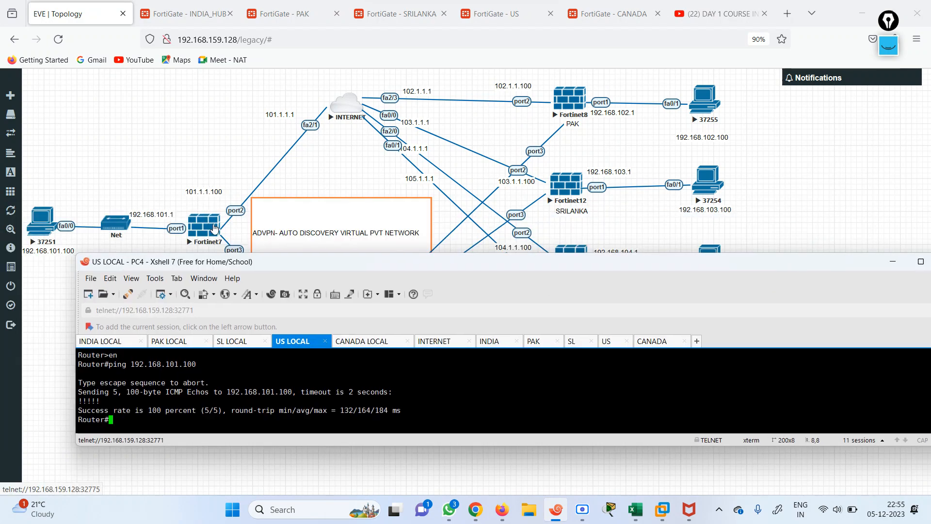
Stop the Fortinet7 hub node from its context menu in the EVE topology
{"action": "left_click", "coordinate": [193, 175]}
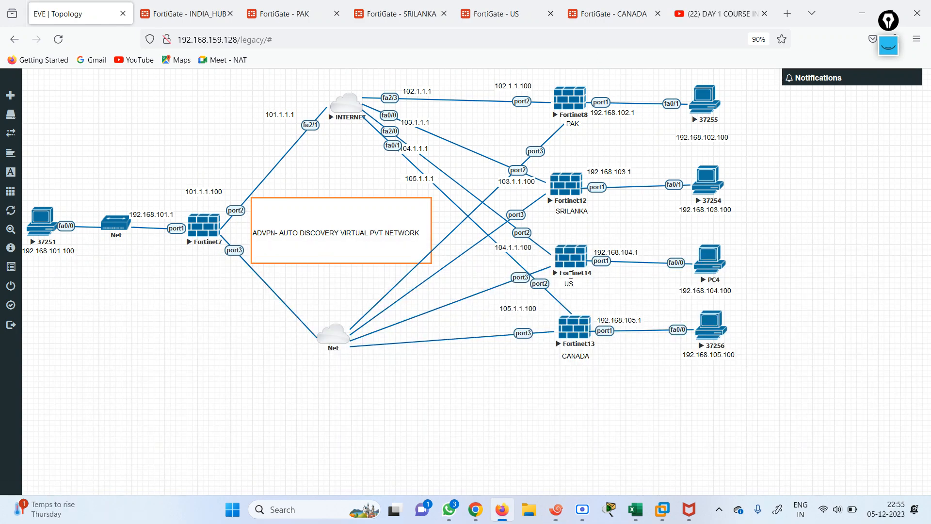
{"action": "right_click", "coordinate": [203, 230]}
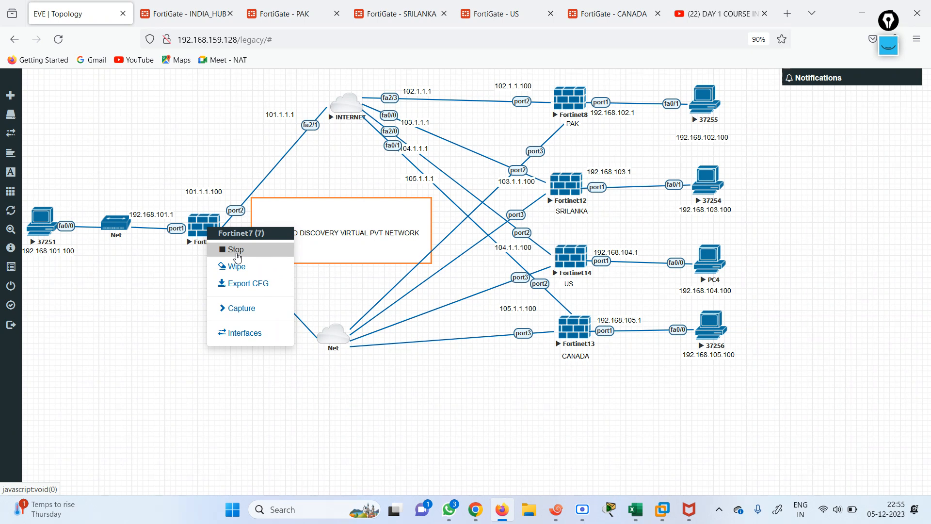
{"action": "left_click", "coordinate": [245, 284]}
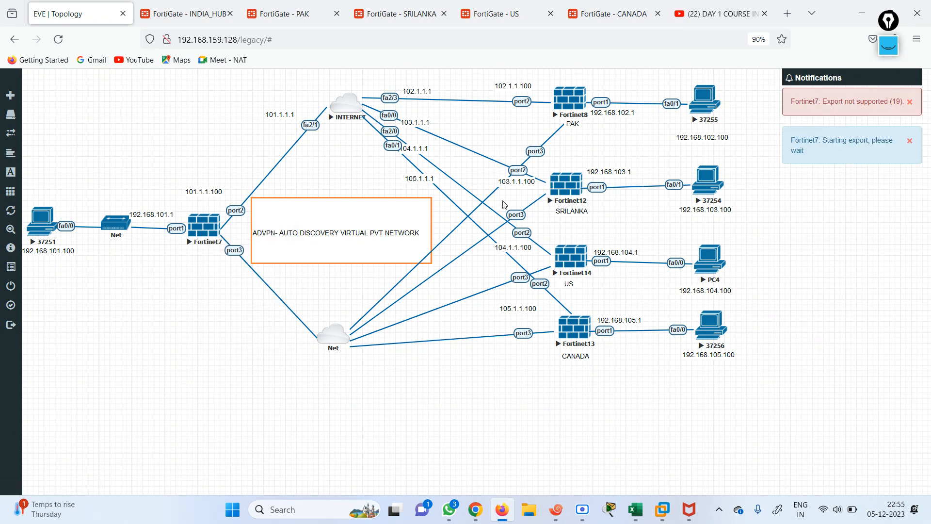
{"action": "right_click", "coordinate": [206, 233]}
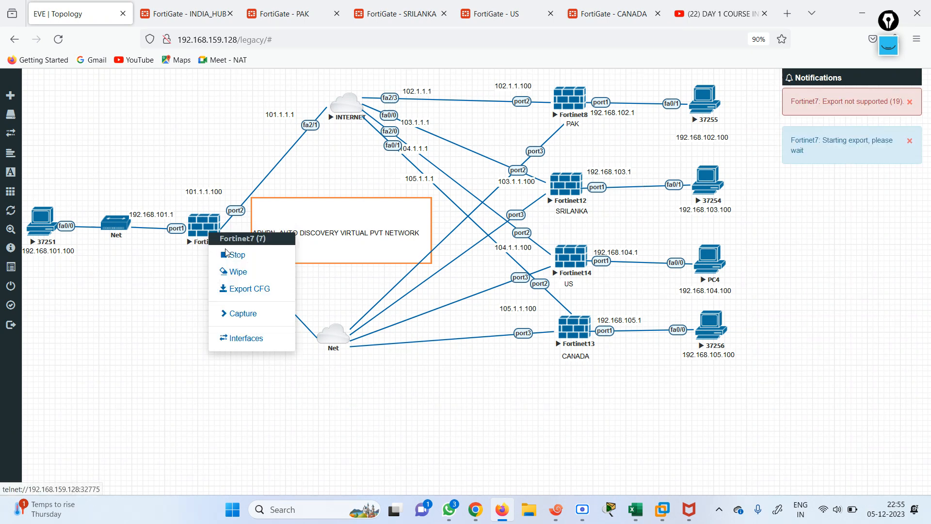
{"action": "left_click", "coordinate": [231, 255]}
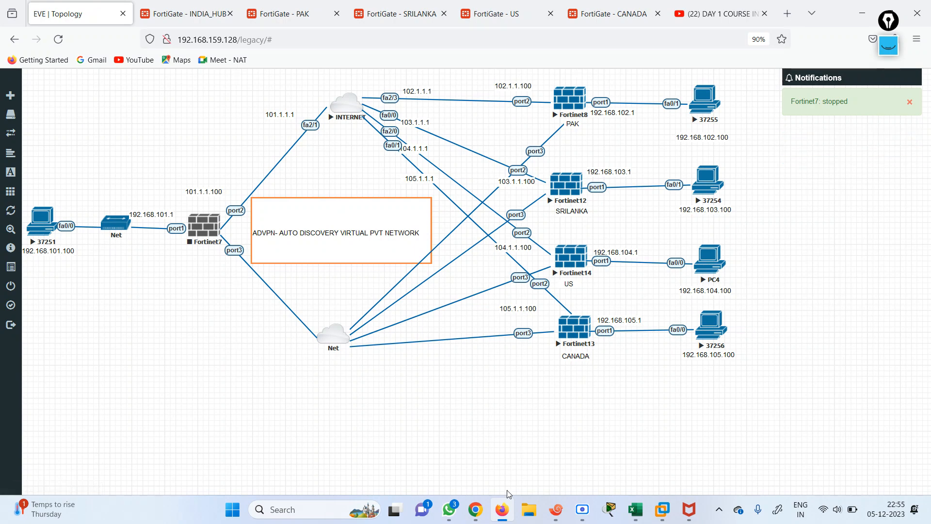
{"action": "left_click", "coordinate": [556, 509]}
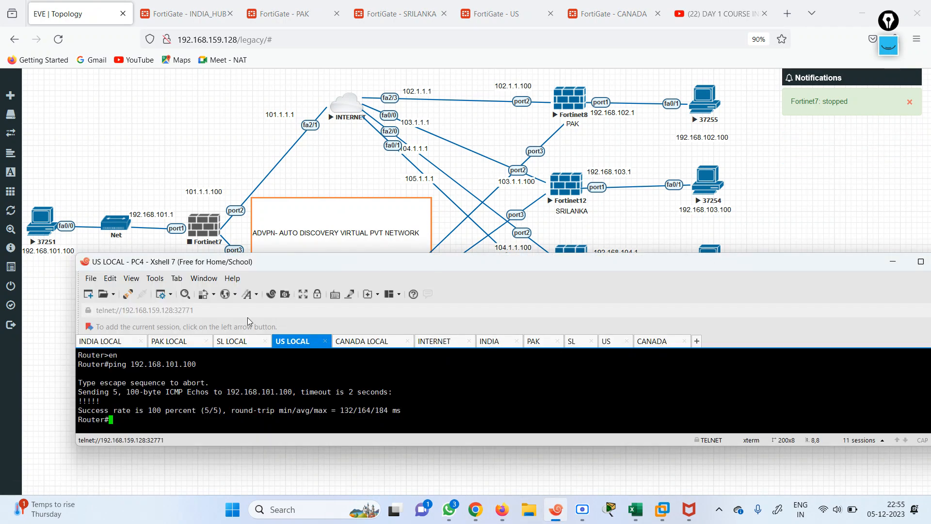
From PAK LOCAL, enter enable mode and repeatedly ping 192.168.105.100, each failing at 0 percent
{"action": "left_click", "coordinate": [177, 342]}
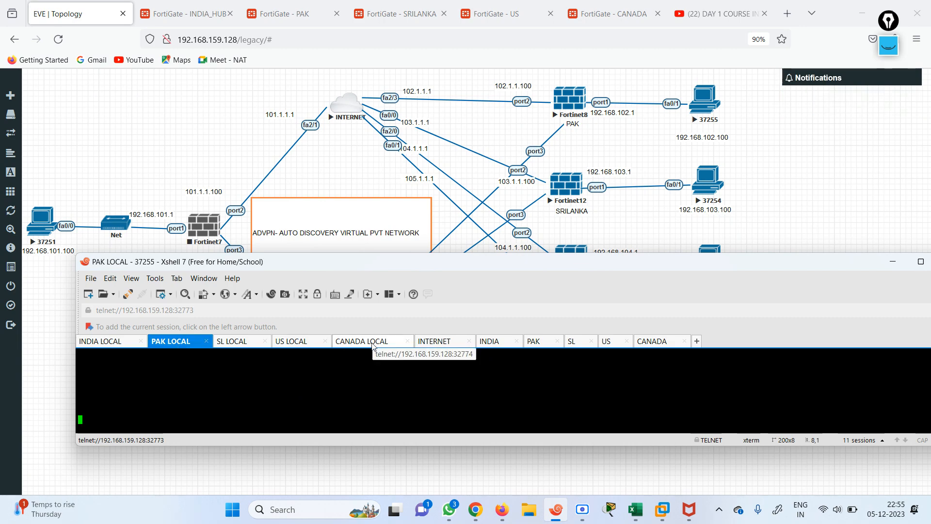
{"action": "left_click_drag", "start_coordinate": [451, 265], "coordinate": [428, 268]}
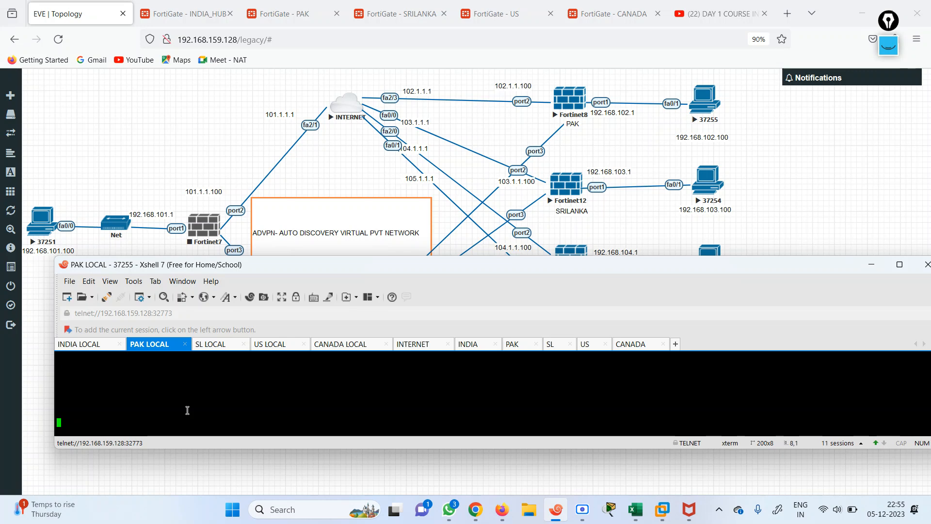
{"action": "key", "text": "Return"}
{"action": "key", "text": "Return"}
{"action": "key", "text": "Return"}
{"action": "key", "text": "Return"}
{"action": "key", "text": "Return"}
{"action": "key", "text": "Return"}
{"action": "key", "text": "Return"}
{"action": "key", "text": "Return"}
{"action": "type", "text": "en"}
{"action": "key", "text": "Return"}
{"action": "type", "text": "i"}
{"action": "type", "text": "ping "}
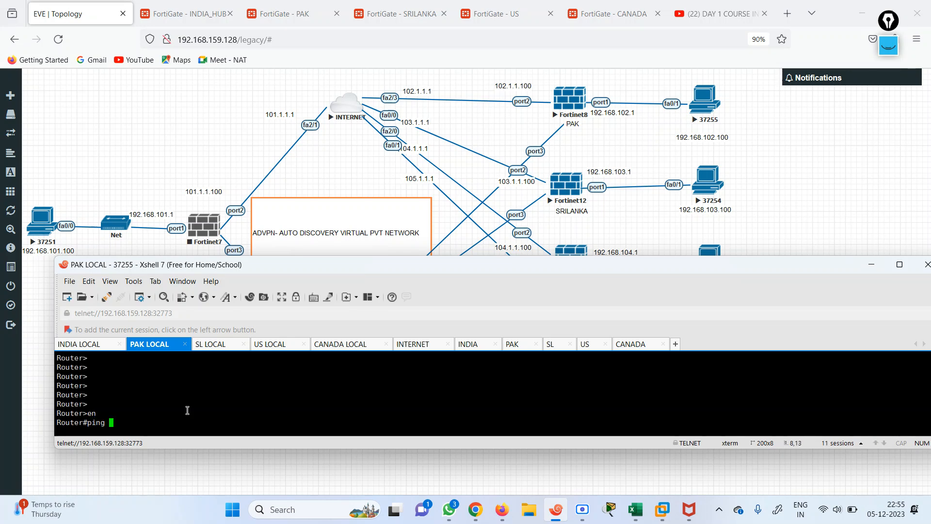
{"action": "type", "text": "192.168."}
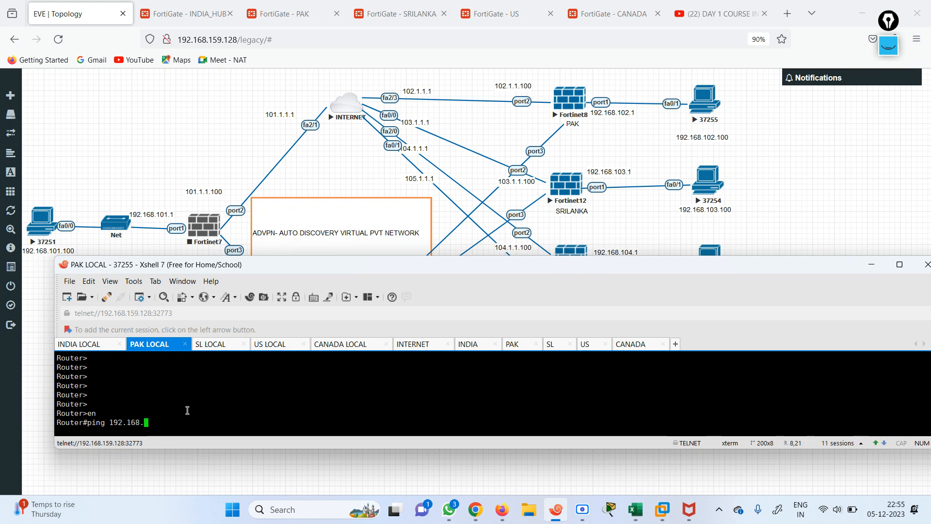
{"action": "type", "text": "105.100"}
{"action": "key", "text": "Return"}
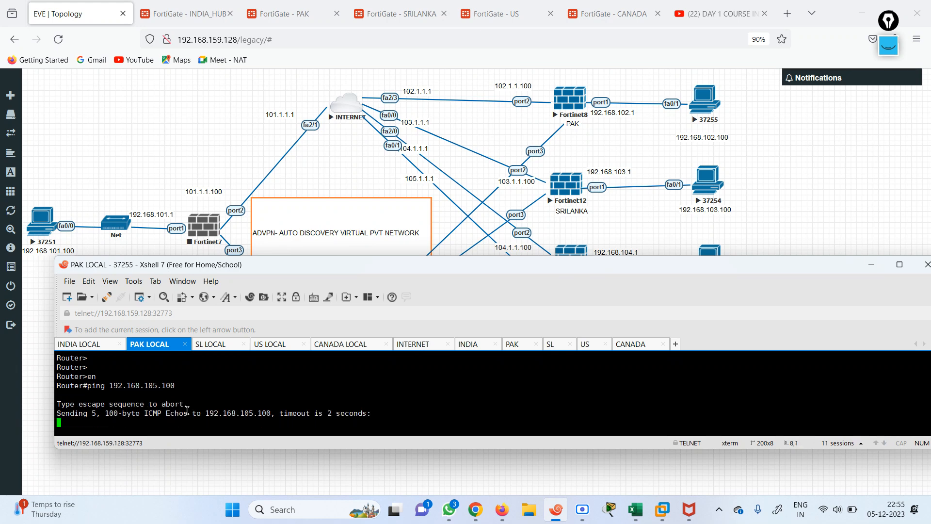
{"action": "mouse_move", "coordinate": [296, 269]}
{"action": "left_mouse_down"}
{"action": "mouse_move", "coordinate": [290, 313]}
{"action": "mouse_move", "coordinate": [293, 287]}
{"action": "left_mouse_up"}
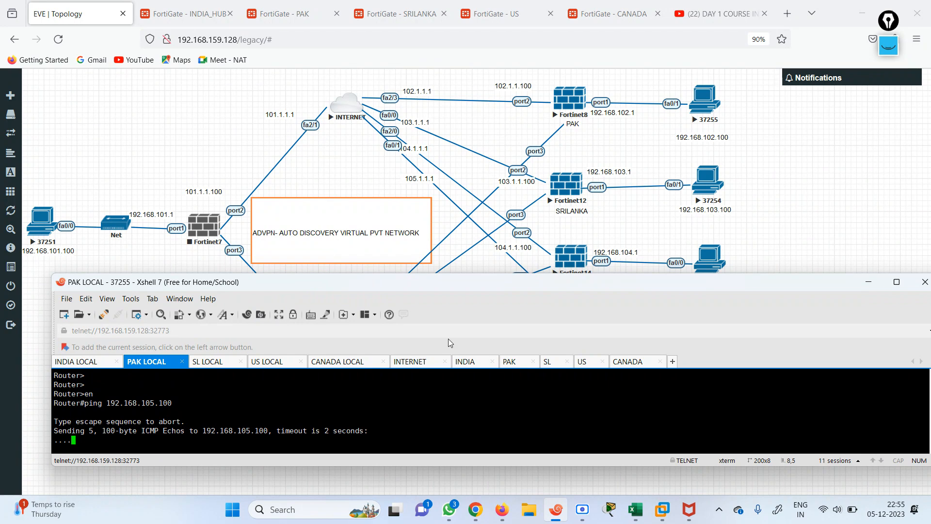
{"action": "key", "text": "Up"}
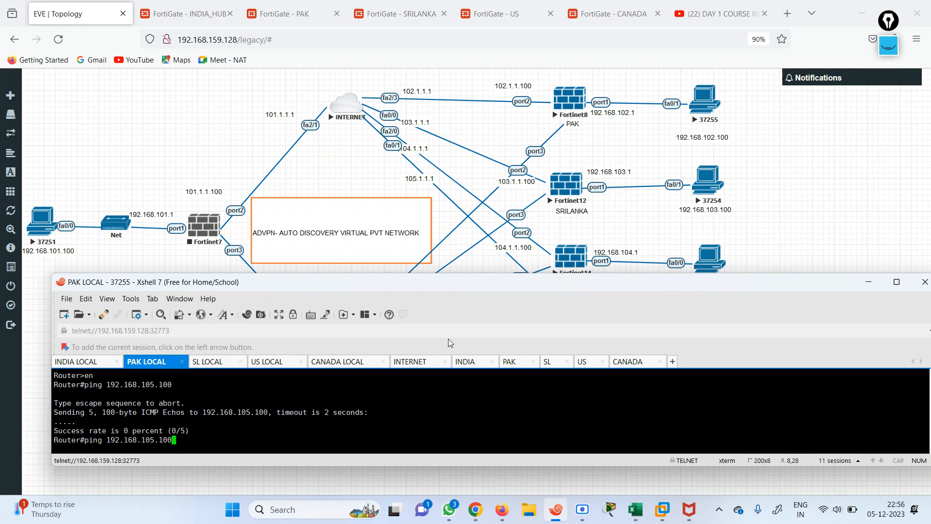
{"action": "key", "text": "Return"}
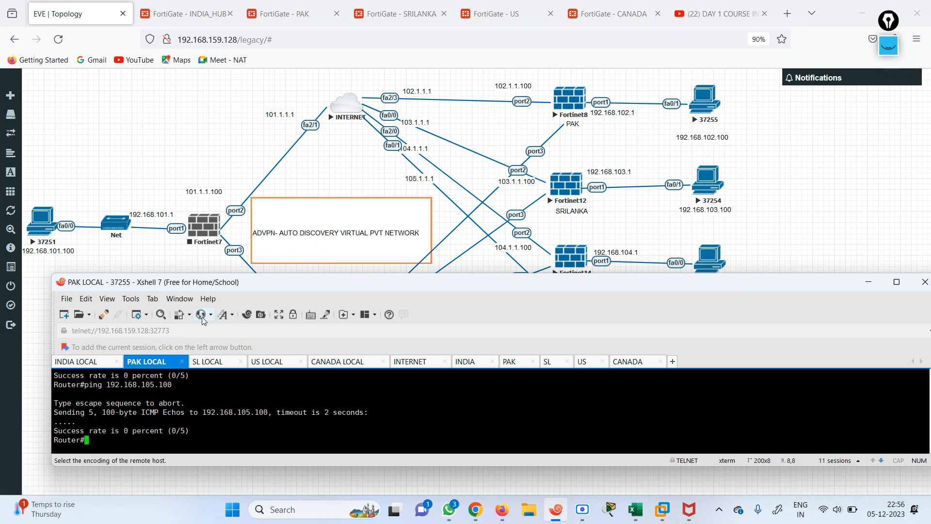
{"action": "key", "text": "Up"}
{"action": "key", "text": "Return"}
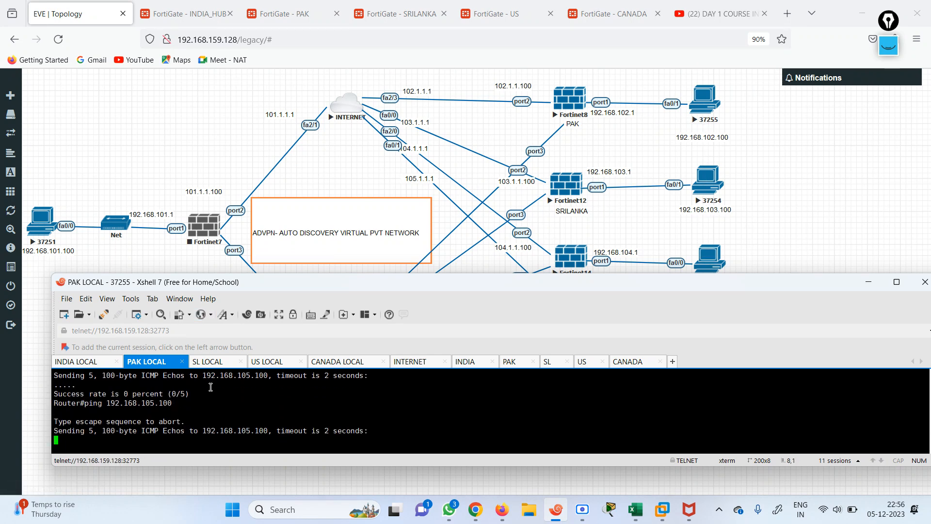
Start the Fortinet7 hub node again and return to the INDIA session in Xshell
{"action": "right_click", "coordinate": [207, 227]}
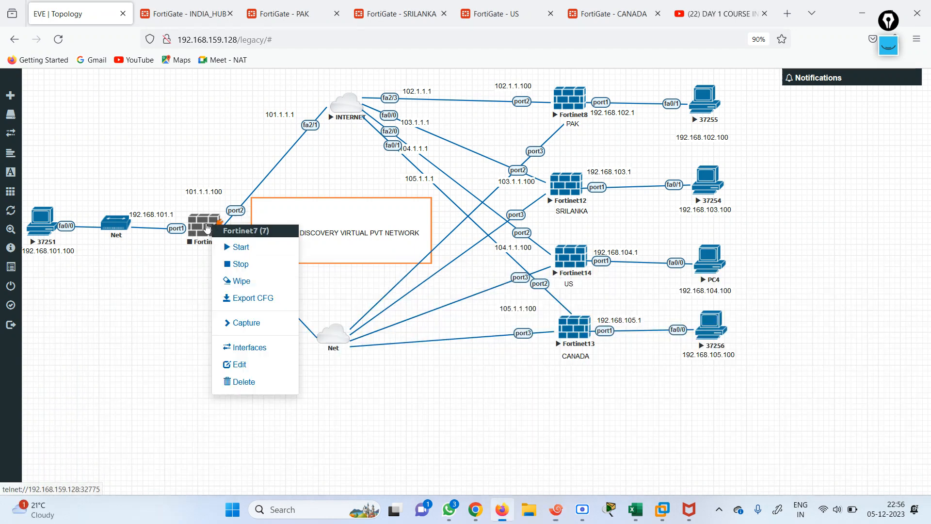
{"action": "left_click", "coordinate": [238, 248]}
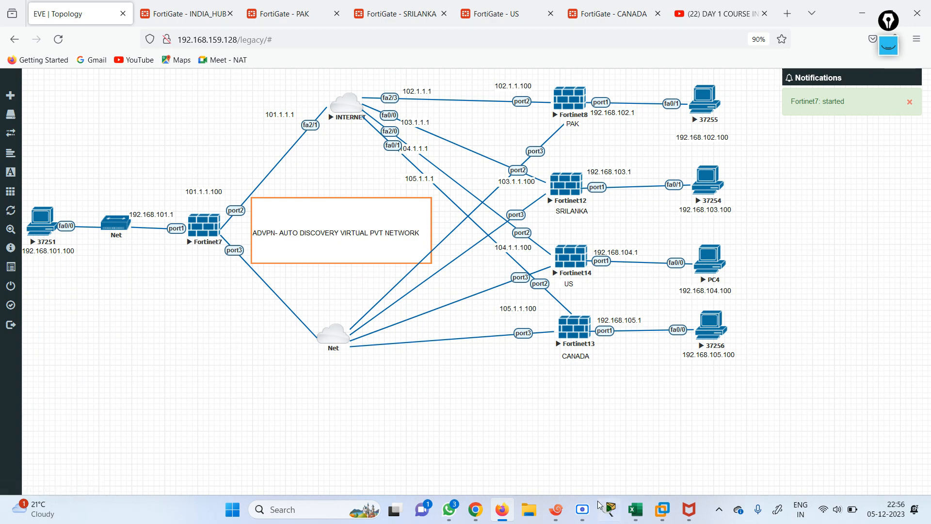
{"action": "left_click", "coordinate": [559, 511]}
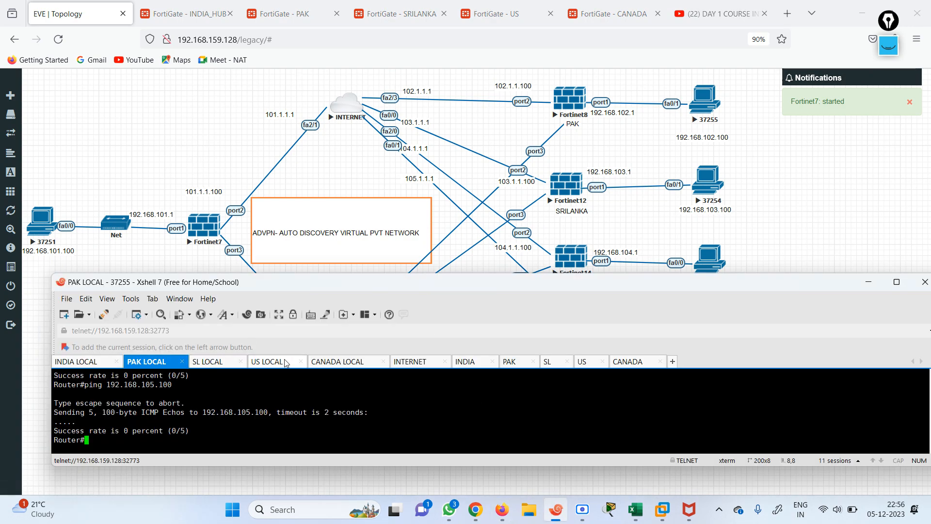
{"action": "left_click", "coordinate": [468, 363]}
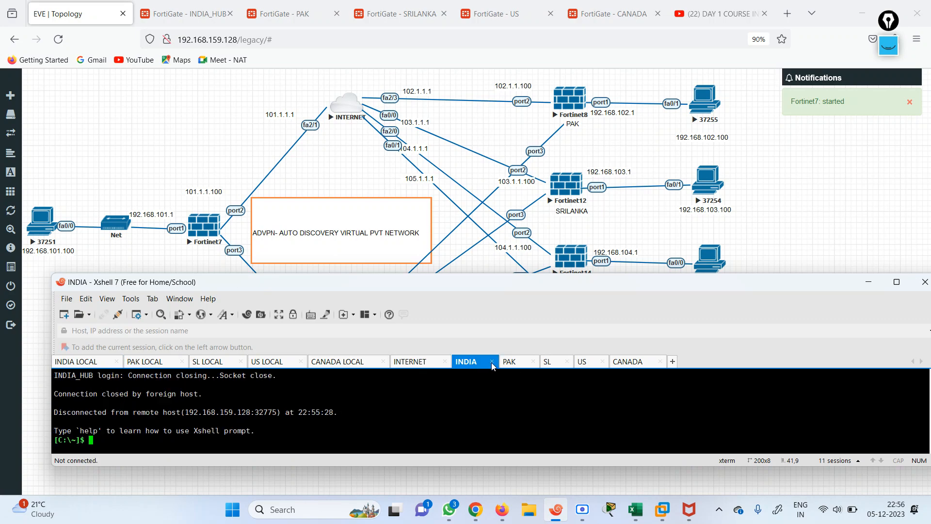
Close the dead INDIA session and open a new Xshell telnet console to the Fortinet7 hub
{"action": "left_click", "coordinate": [491, 362]}
{"action": "left_click", "coordinate": [174, 204]}
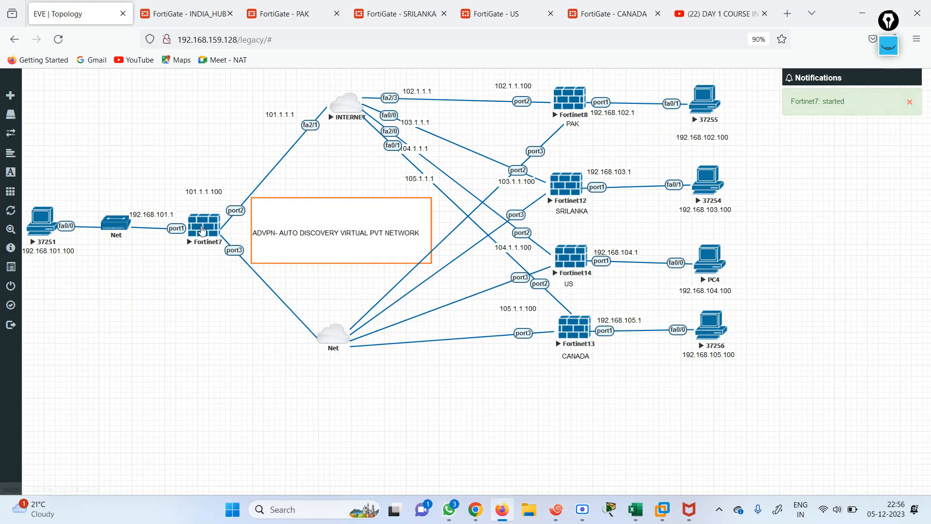
{"action": "left_click", "coordinate": [203, 227]}
{"action": "left_click", "coordinate": [499, 154]}
{"action": "left_click", "coordinate": [507, 234]}
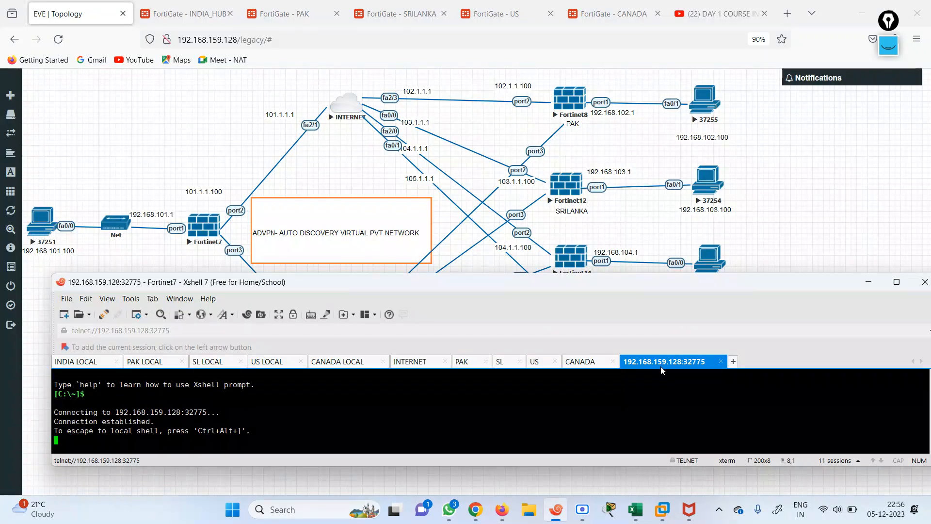
Rename the new Fortinet7 console tab to 'INDIA'
{"action": "right_click", "coordinate": [648, 362]}
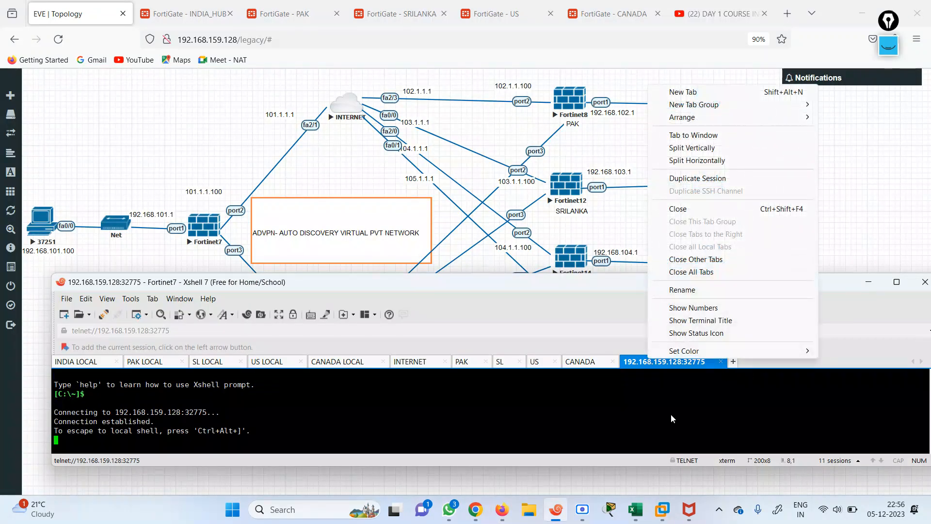
{"action": "left_click", "coordinate": [681, 289]}
{"action": "type", "text": "INDIA"}
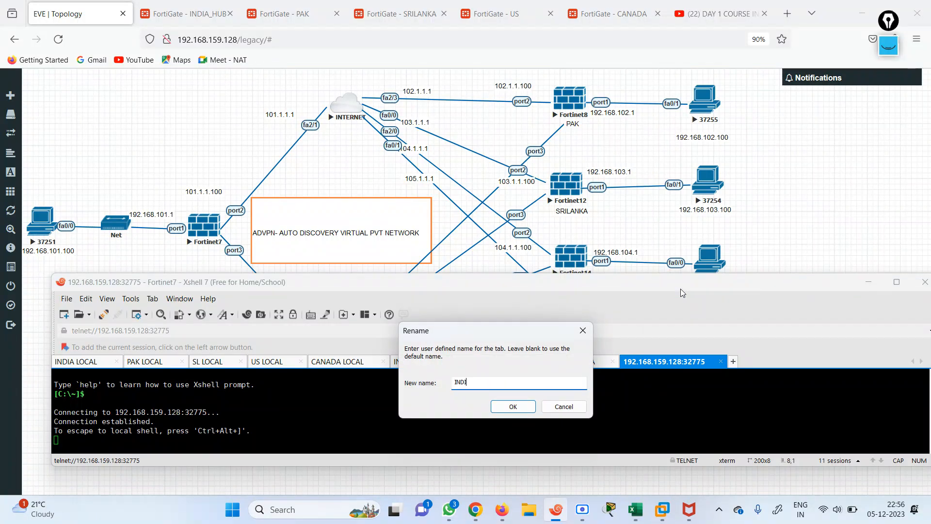
{"action": "key", "text": "Return"}
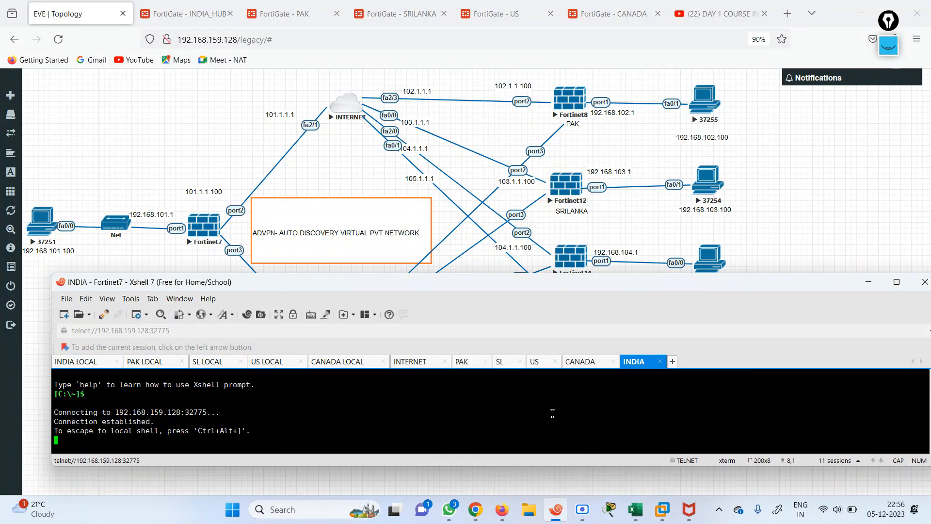
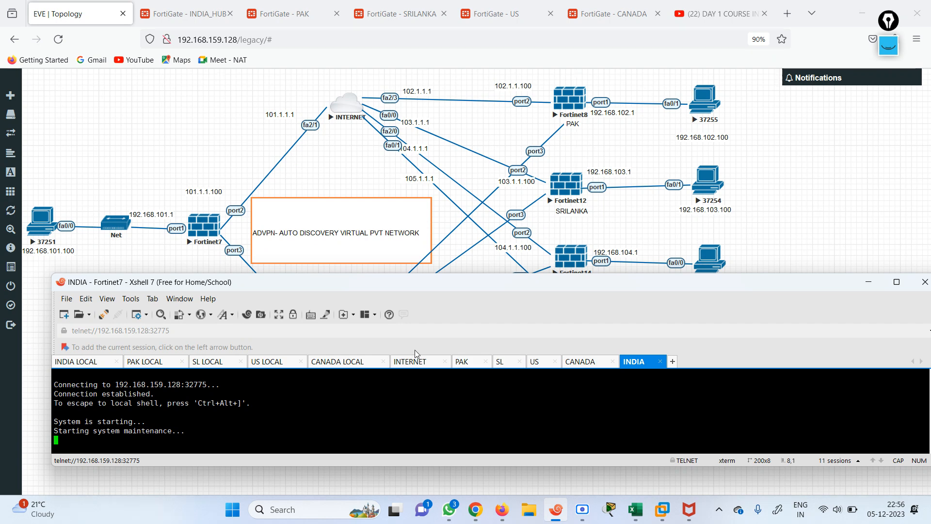
From the PAK LOCAL session, edit the previous ping to target 192.168.103.100 and run it
{"action": "left_click", "coordinate": [154, 364]}
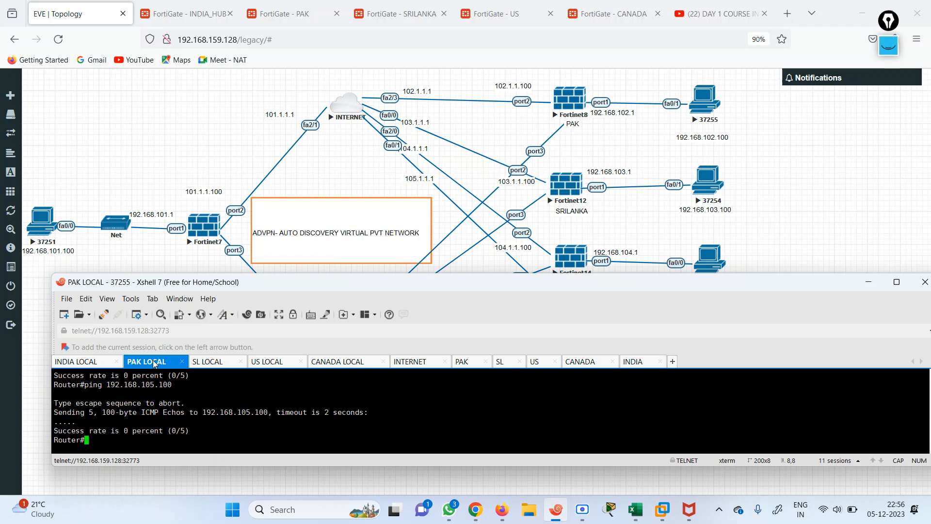
{"action": "key", "text": "Up"}
{"action": "key", "text": "Left"}
{"action": "key", "text": "Left"}
{"action": "key", "text": "Left"}
{"action": "key", "text": "Left"}
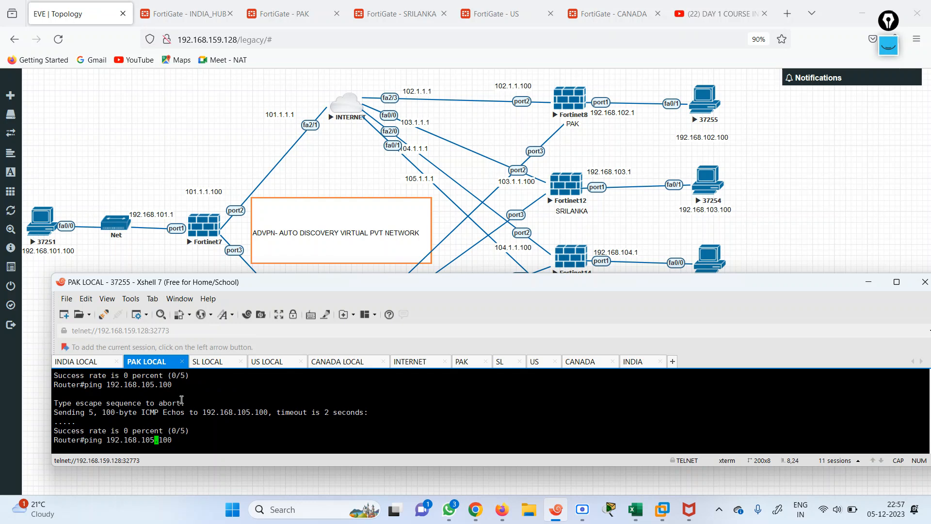
{"action": "key", "text": "BackSpace"}
{"action": "type", "text": "3"}
{"action": "key", "text": "Return"}
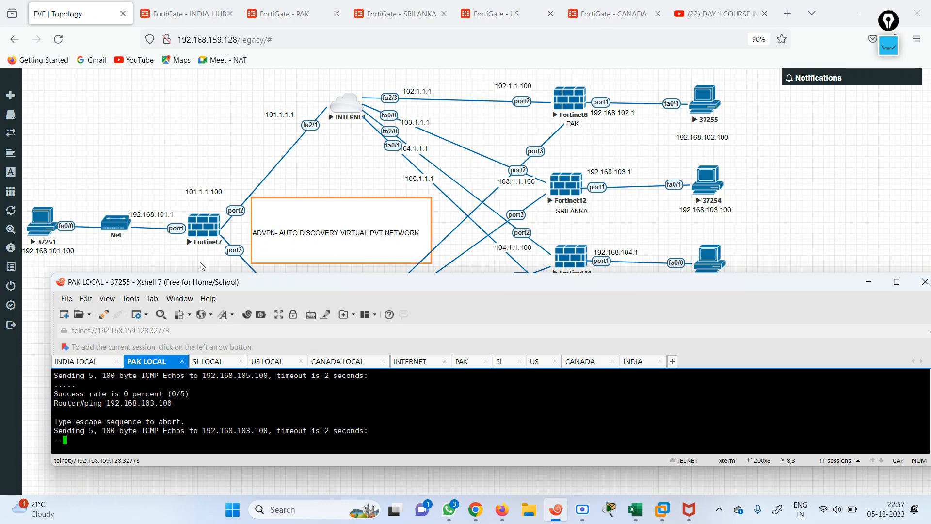
Log into the PAK FortiGate as admin and run get router info routing-table all
{"action": "left_click", "coordinate": [463, 362]}
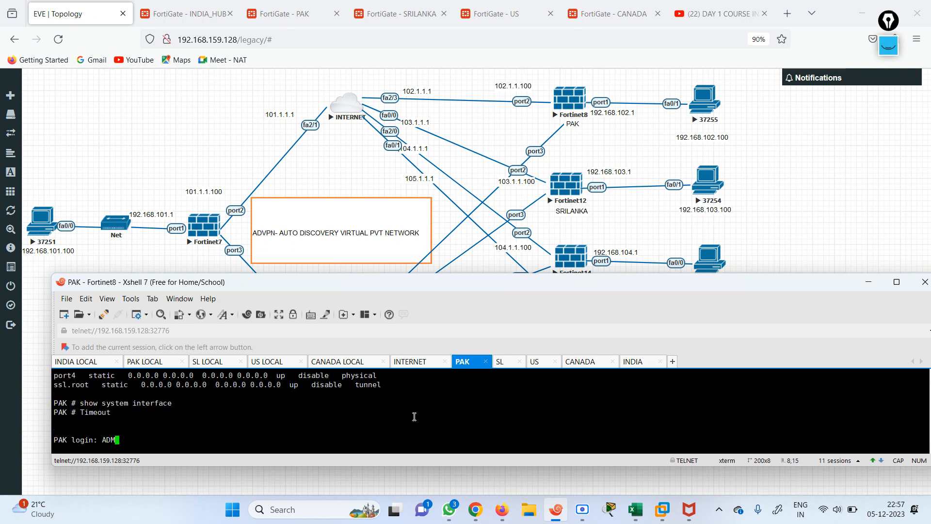
{"action": "type", "text": "admin"}
{"action": "key", "text": "Return"}
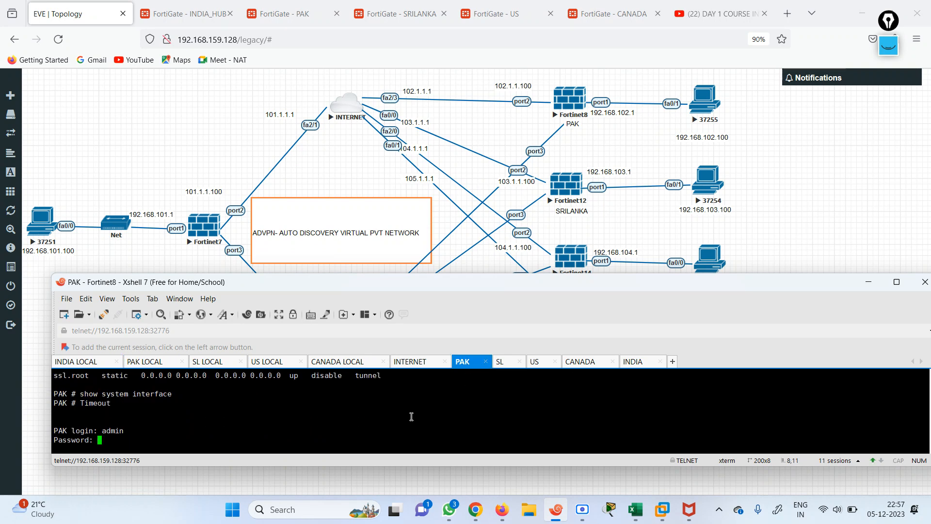
{"action": "key", "text": "Return"}
{"action": "type", "text": "e"}
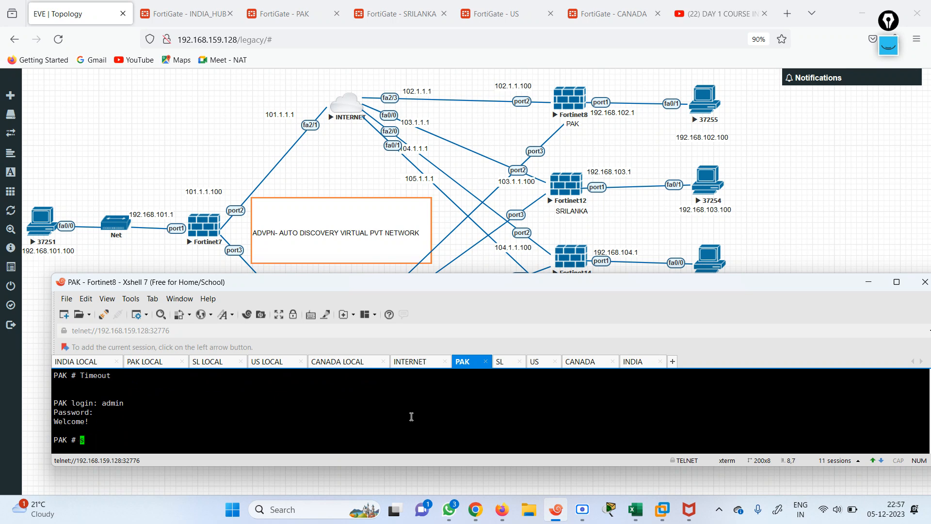
{"action": "type", "text": "t router in"}
{"action": "key", "text": "Return"}
{"action": "type", "text": "fo"}
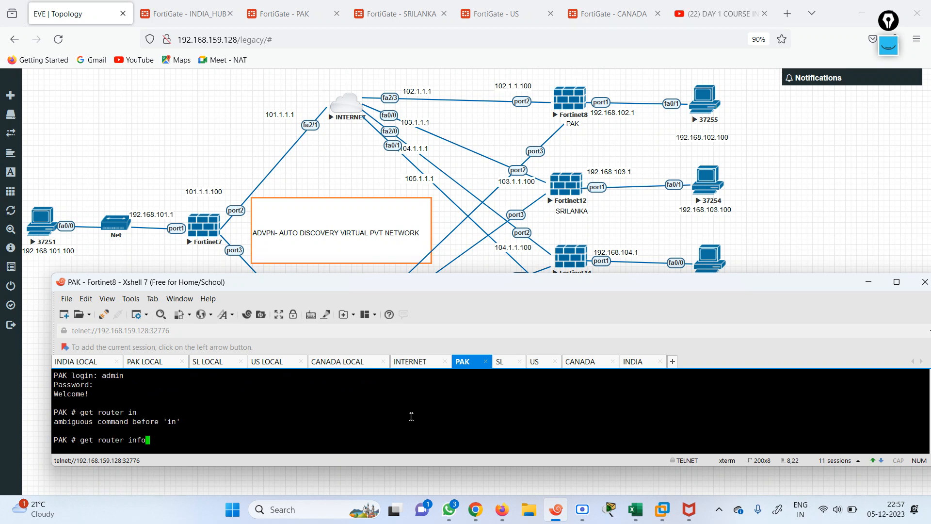
{"action": "type", "text": " routing-table all"}
{"action": "key", "text": "Return"}
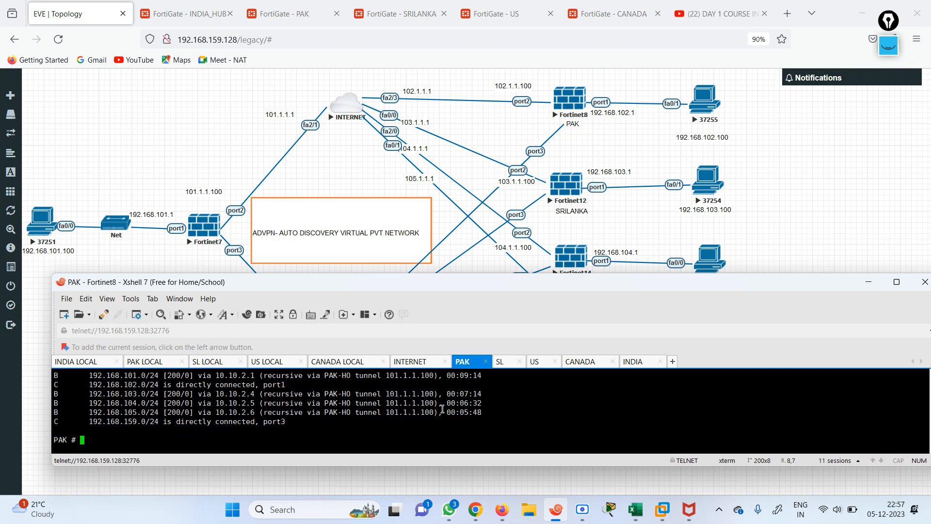
{"action": "left_click", "coordinate": [289, 12]}
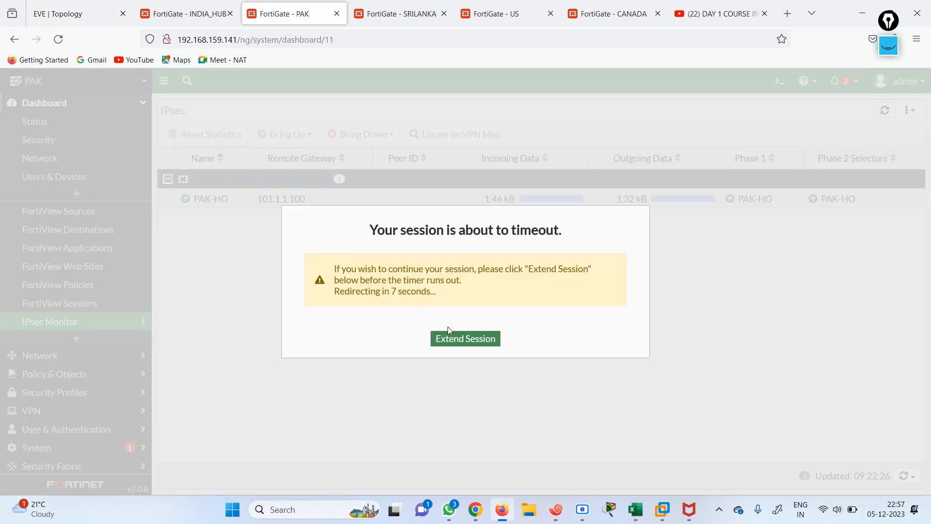
Extend the PAK web session, then run get router info routing-table all in the CLI Console and highlight the PAK-HO BGP routes
{"action": "left_click", "coordinate": [463, 339]}
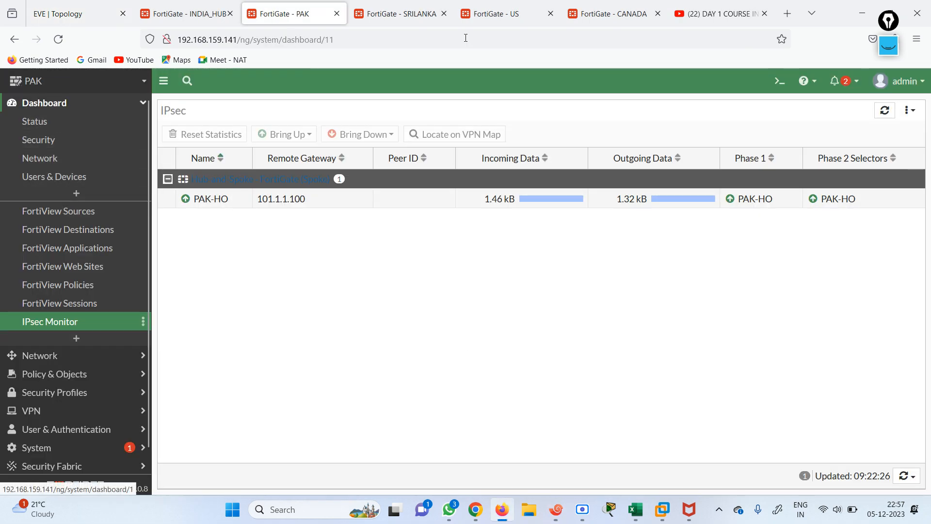
{"action": "left_click", "coordinate": [780, 80]}
{"action": "type", "text": "get  router  info "}
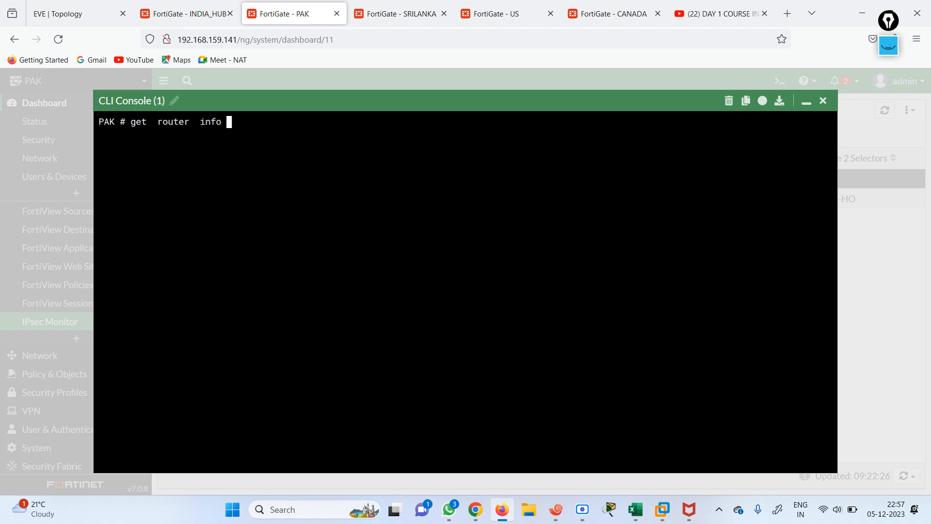
{"action": "type", "text": "routing-table all"}
{"action": "key", "text": "Return"}
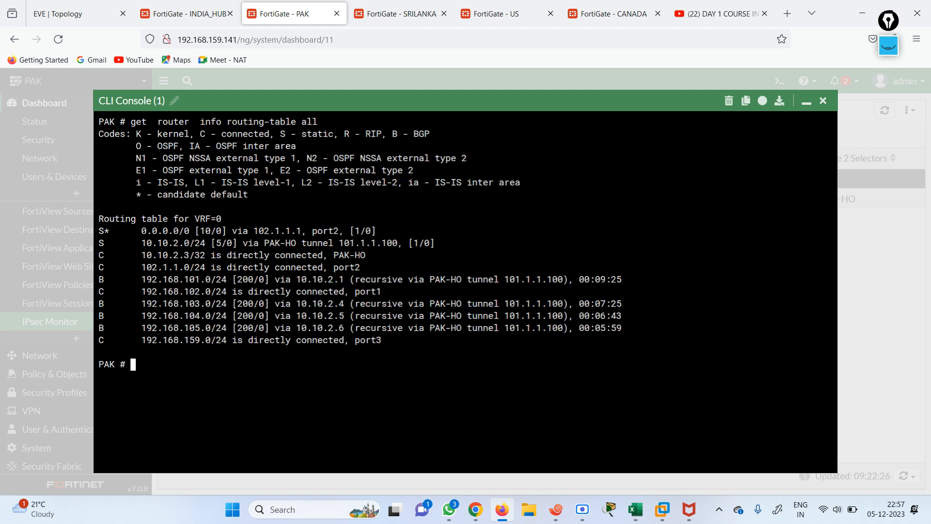
{"action": "left_click_drag", "start_coordinate": [138, 278], "coordinate": [631, 327]}
{"action": "left_click", "coordinate": [823, 102]}
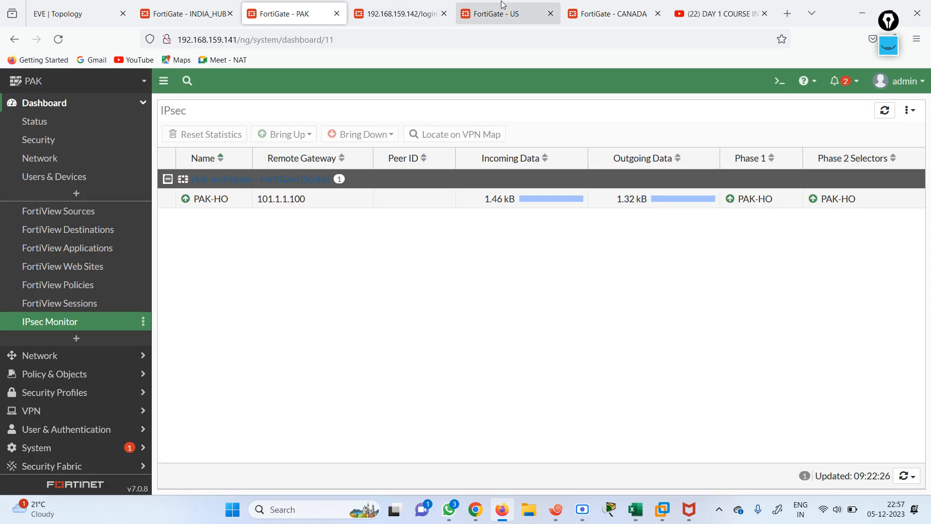
Log into the INDIA hub console as admin and run show system interface
{"action": "left_click", "coordinate": [187, 13]}
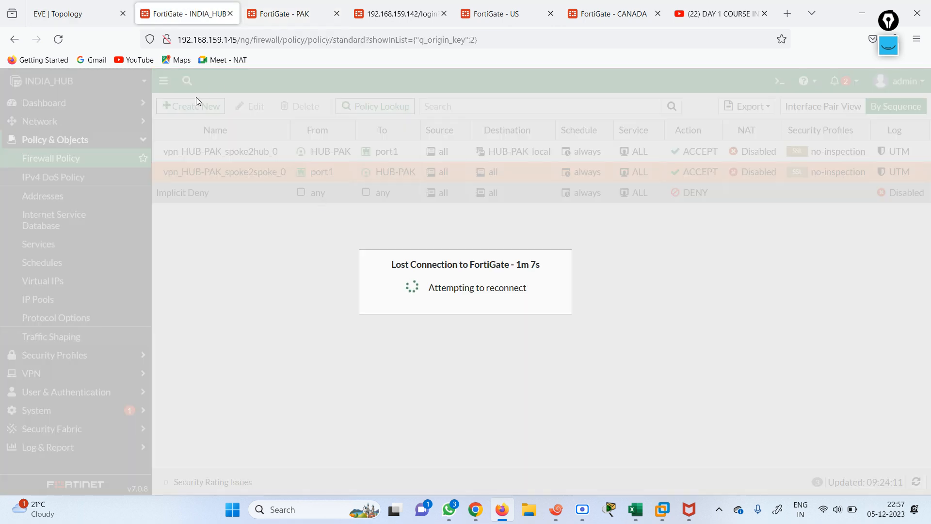
{"action": "left_click", "coordinate": [280, 39]}
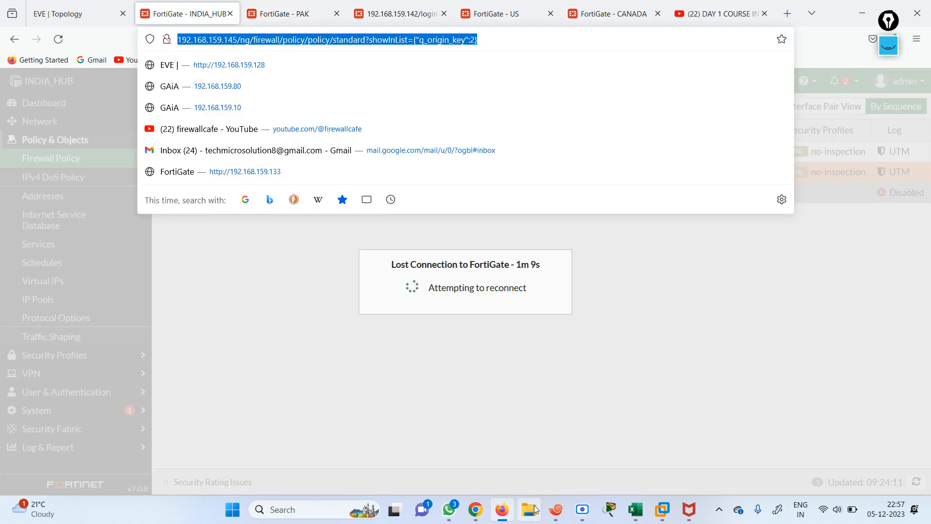
{"action": "left_click", "coordinate": [556, 509]}
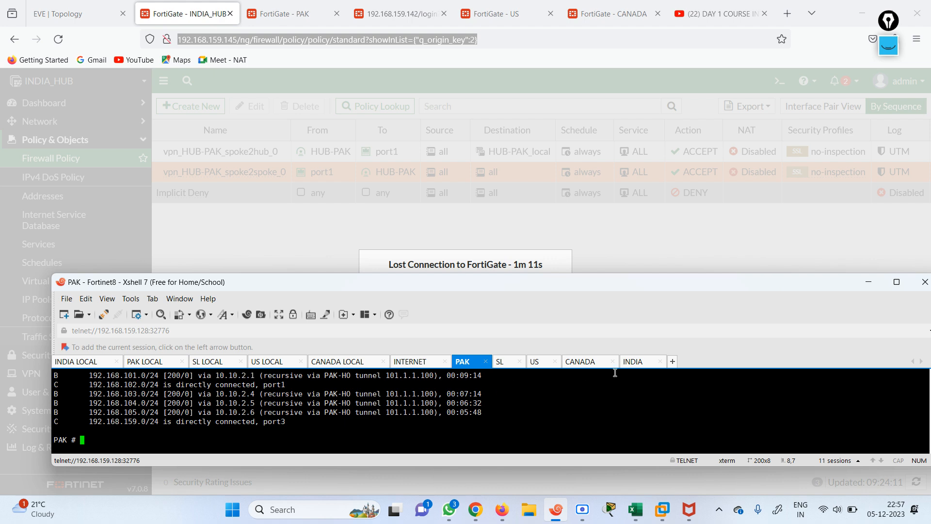
{"action": "left_click", "coordinate": [637, 364]}
{"action": "type", "text": "admi"}
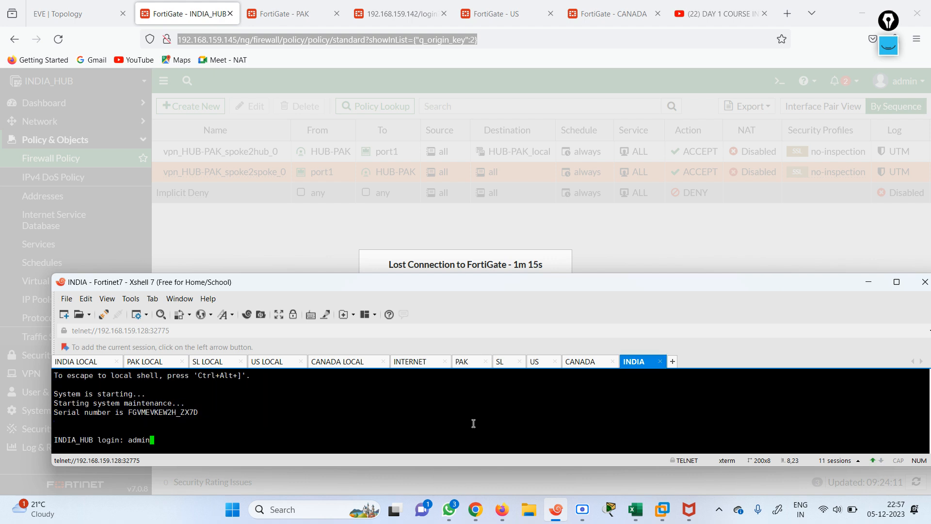
{"action": "type", "text": "n"}
{"action": "key", "text": "Return"}
{"action": "key", "text": "Return"}
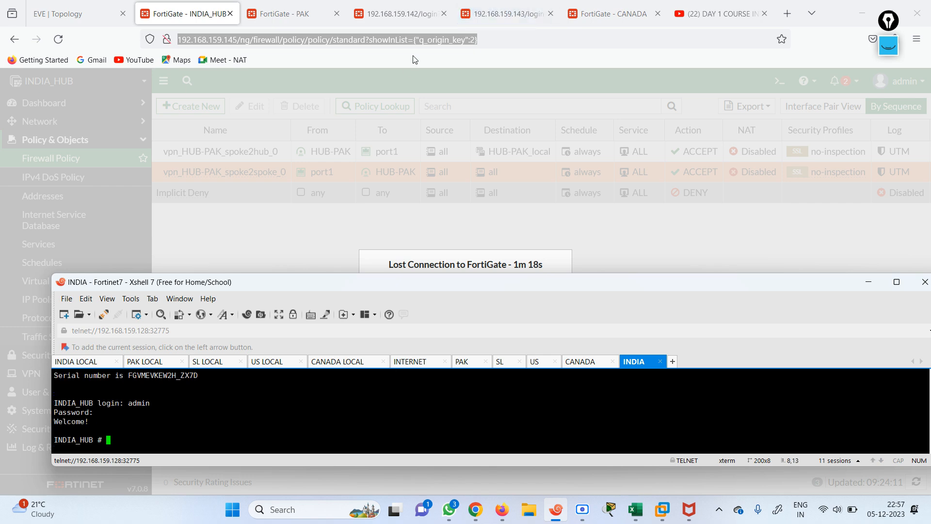
{"action": "type", "text": "show system interface"}
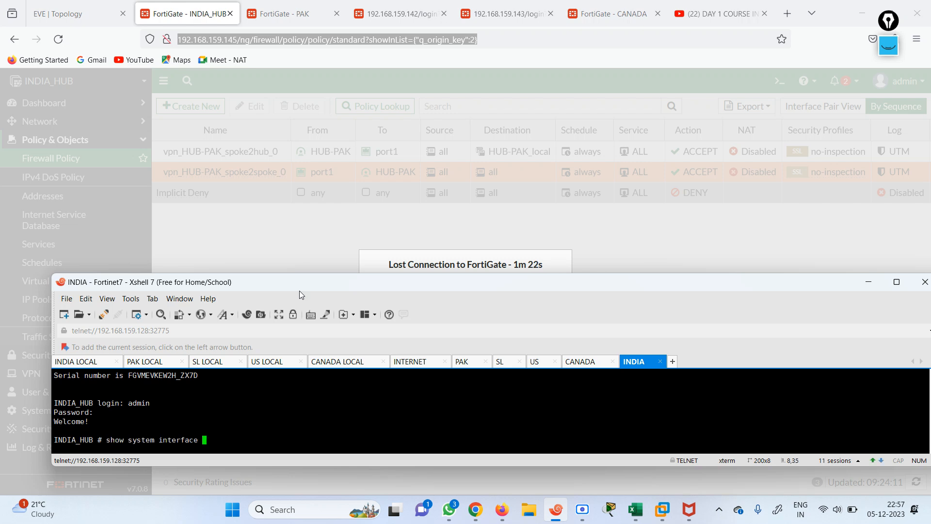
{"action": "key", "text": "question"}
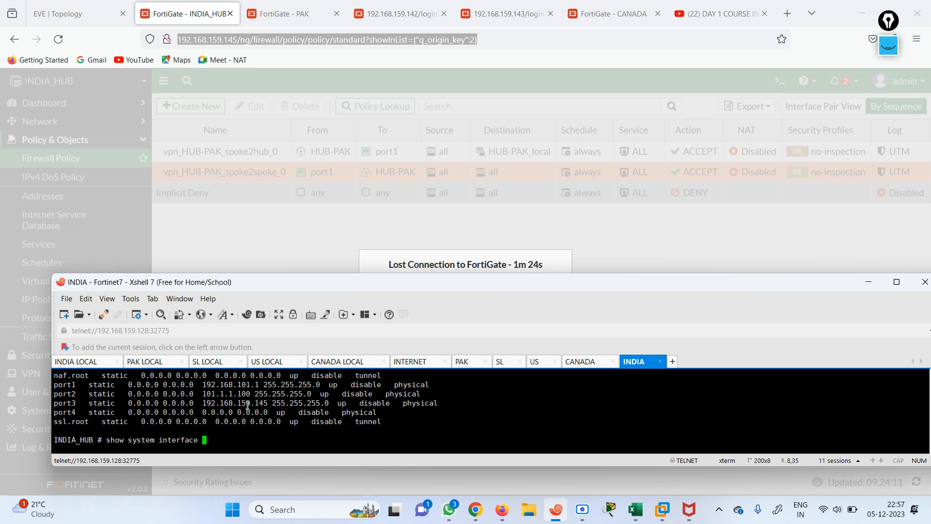
{"action": "key", "text": "Return"}
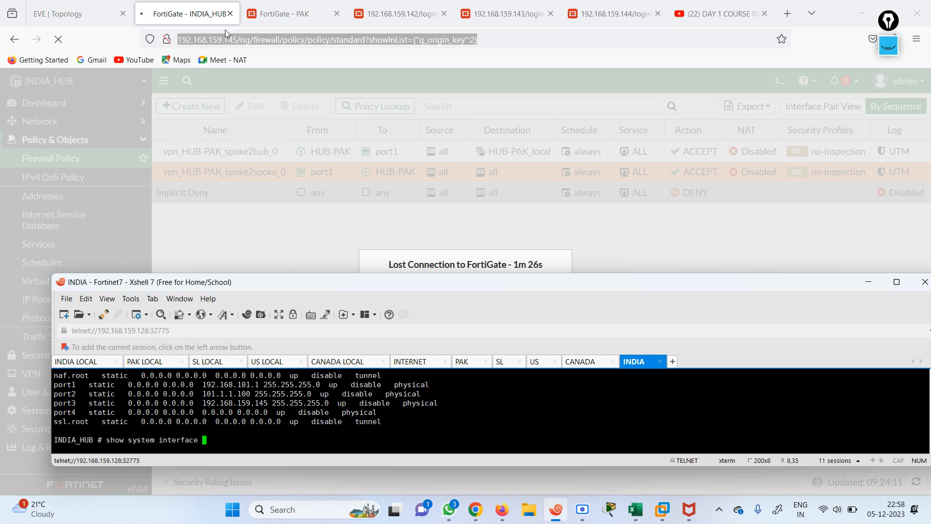
Reload the INDIA_HUB web page, sign in as admin, decline saving the login, and dismiss the FortiOS 7.0.8 notice
{"action": "left_click", "coordinate": [223, 38]}
{"action": "key", "text": "ctrl+a"}
{"action": "key", "text": "Return"}
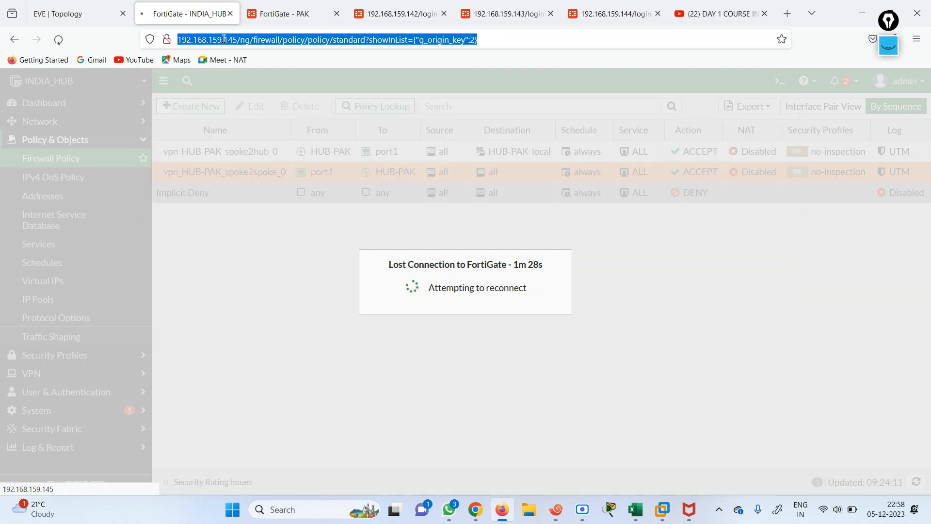
{"action": "type", "text": "ad"}
{"action": "key", "text": "Tab"}
{"action": "type", "text": "●●"}
{"action": "key", "text": "Return"}
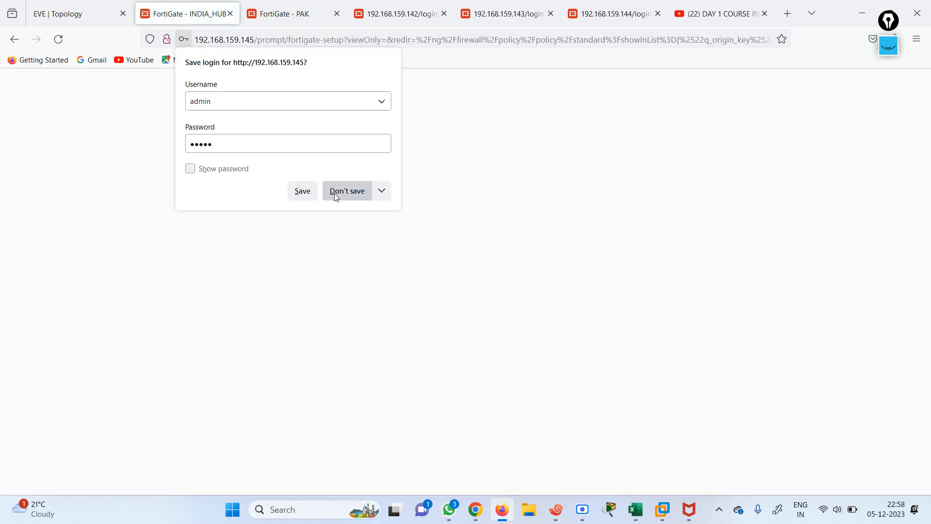
{"action": "left_click", "coordinate": [335, 191]}
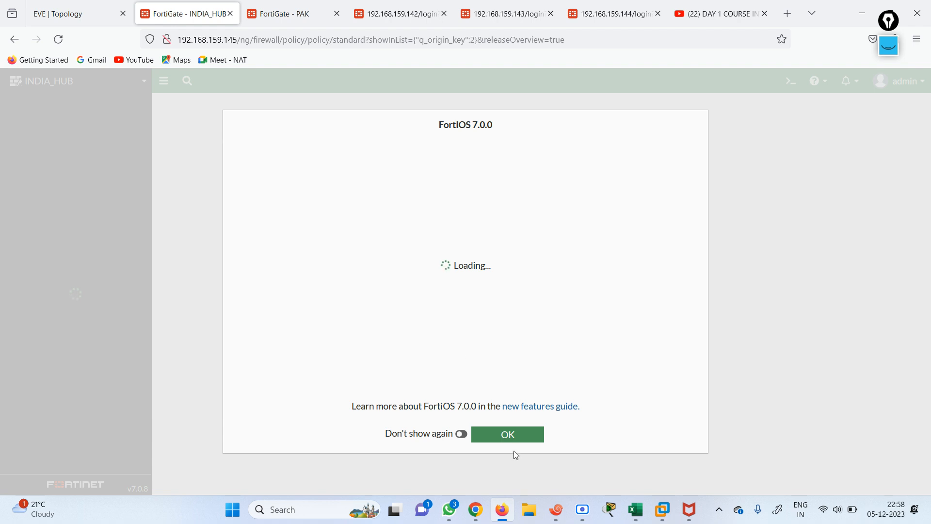
{"action": "left_click", "coordinate": [499, 435]}
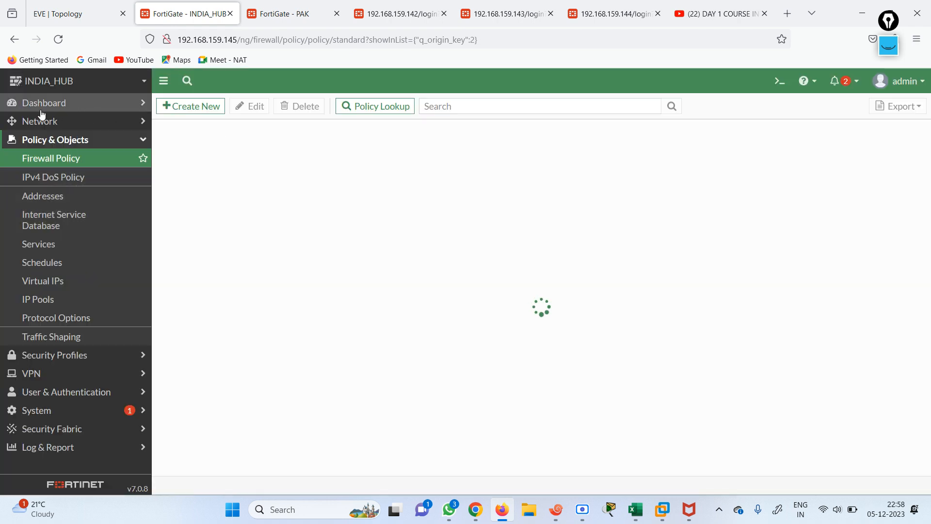
Run get router info routing-table all in the INDIA_HUB CLI Console, showing only connected routes
{"action": "left_click", "coordinate": [43, 122]}
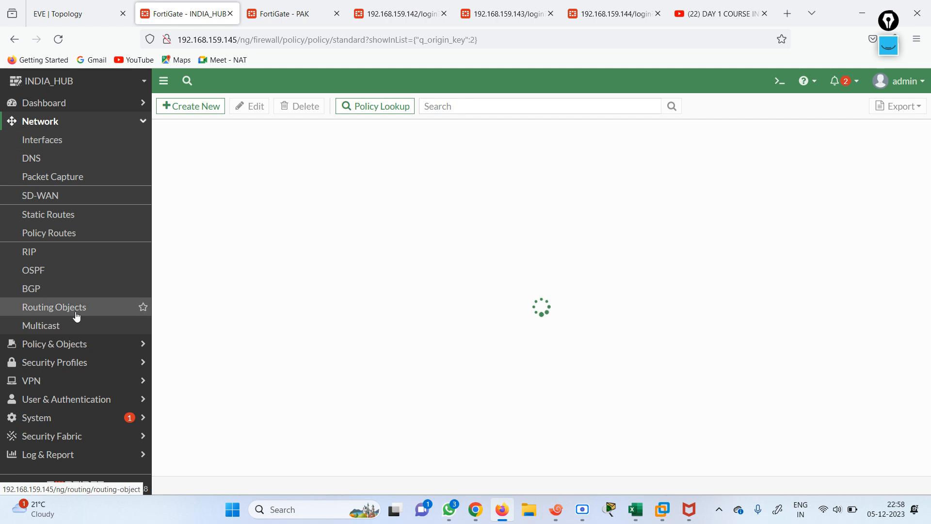
{"action": "left_click", "coordinate": [68, 381]}
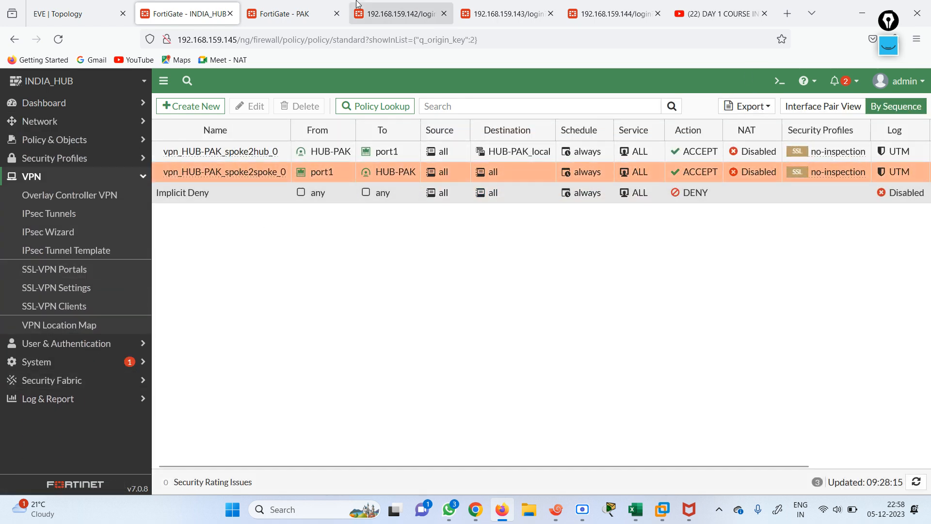
{"action": "left_click", "coordinate": [778, 80]}
{"action": "type", "text": "get  router  info "}
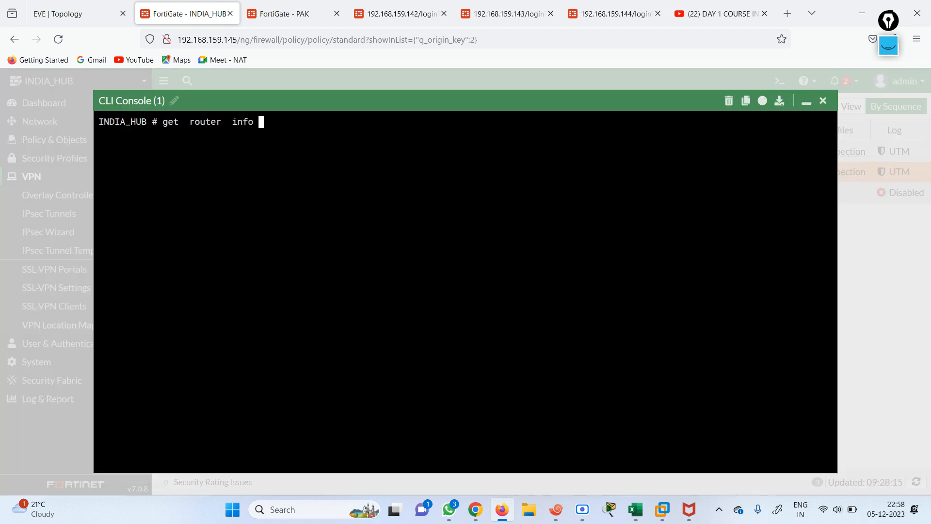
{"action": "type", "text": "routing-table all"}
{"action": "key", "text": "Return"}
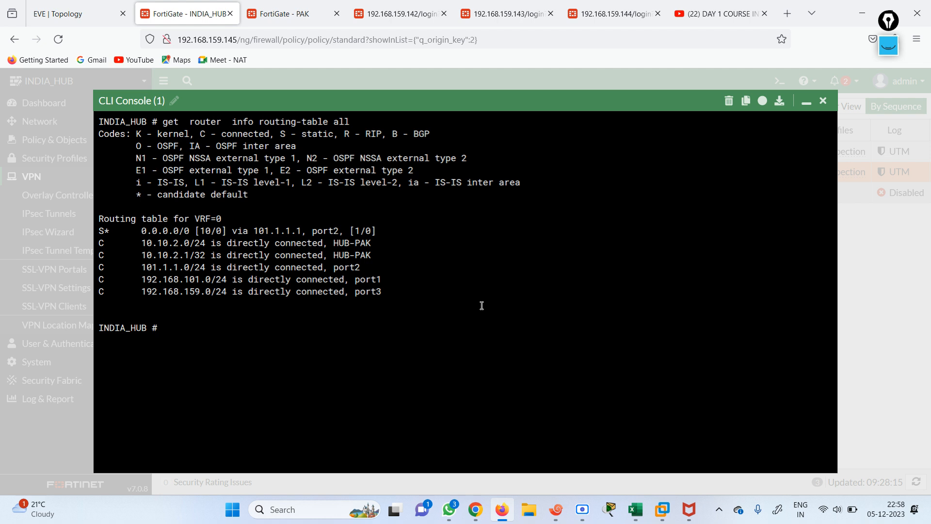
{"action": "left_click_drag", "start_coordinate": [140, 266], "coordinate": [378, 292]}
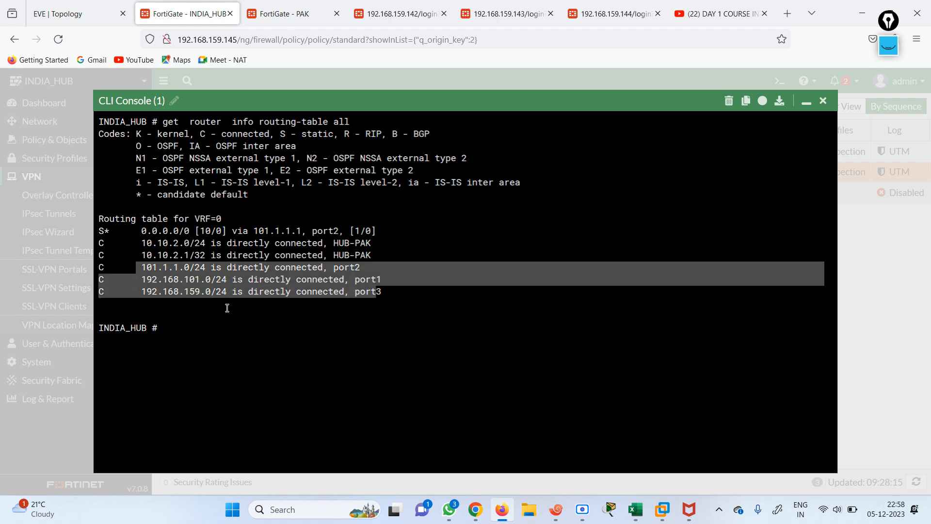
{"action": "left_click", "coordinate": [258, 306]}
Rerun the routing-table command repeatedly while waiting for BGP routes from the spokes
{"action": "key", "text": "Up"}
{"action": "key", "text": "Return"}
{"action": "key", "text": "Up"}
{"action": "key", "text": "Return"}
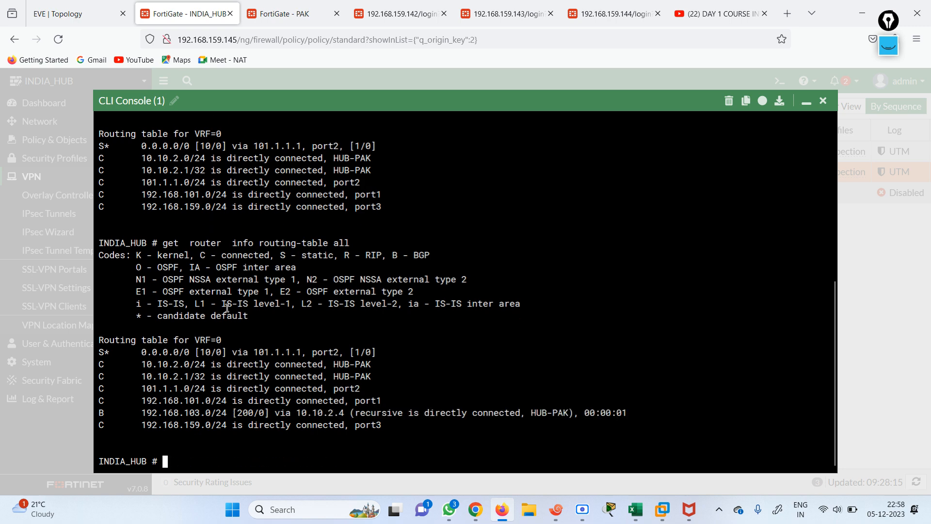
{"action": "key", "text": "Up"}
{"action": "key", "text": "Return"}
{"action": "key", "text": "Up"}
{"action": "key", "text": "Return"}
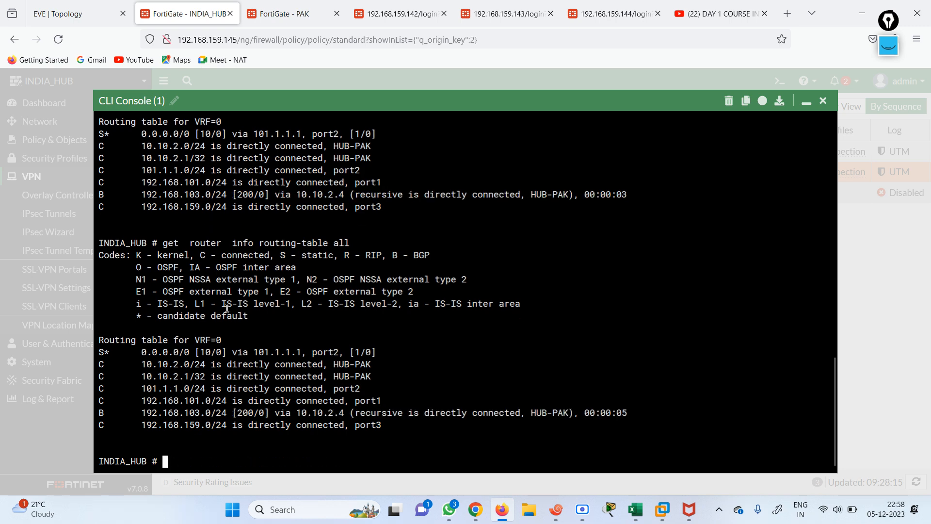
{"action": "key", "text": "Up"}
{"action": "key", "text": "Return"}
{"action": "key", "text": "Up"}
{"action": "key", "text": "Return"}
{"action": "key", "text": "Up"}
{"action": "key", "text": "Return"}
{"action": "key", "text": "Up"}
{"action": "key", "text": "Return"}
{"action": "key", "text": "Up"}
{"action": "key", "text": "Return"}
{"action": "key", "text": "Up"}
{"action": "key", "text": "Down"}
{"action": "key", "text": "Return"}
{"action": "key", "text": "Return"}
{"action": "key", "text": "Return"}
{"action": "key", "text": "Return"}
{"action": "key", "text": "Return"}
{"action": "key", "text": "Return"}
{"action": "key", "text": "Return"}
{"action": "key", "text": "Return"}
{"action": "key", "text": "Return"}
{"action": "key", "text": "Return"}
{"action": "key", "text": "Return"}
{"action": "key", "text": "Return"}
{"action": "key", "text": "Return"}
{"action": "key", "text": "Return"}
{"action": "key", "text": "Return"}
{"action": "key", "text": "Return"}
{"action": "key", "text": "Return"}
{"action": "key", "text": "Return"}
{"action": "key", "text": "Return"}
{"action": "key", "text": "Return"}
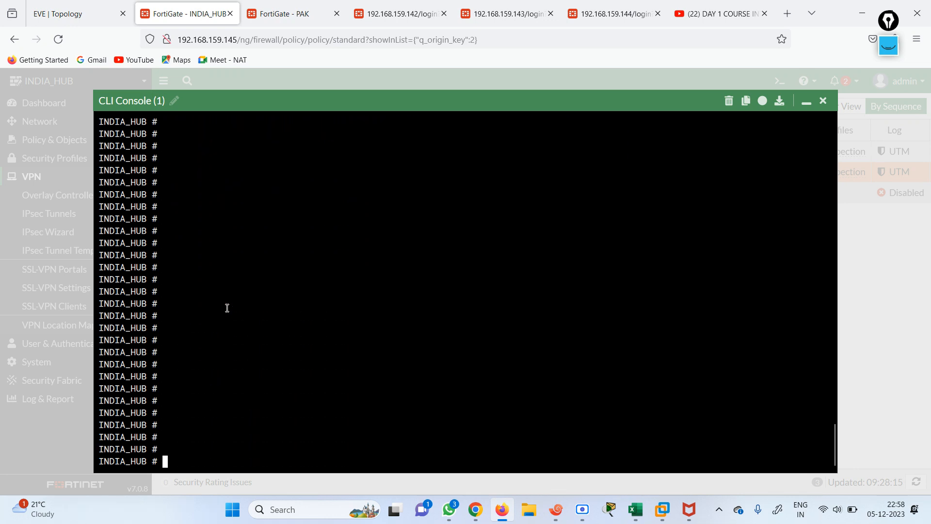
{"action": "key", "text": "Up"}
{"action": "key", "text": "Return"}
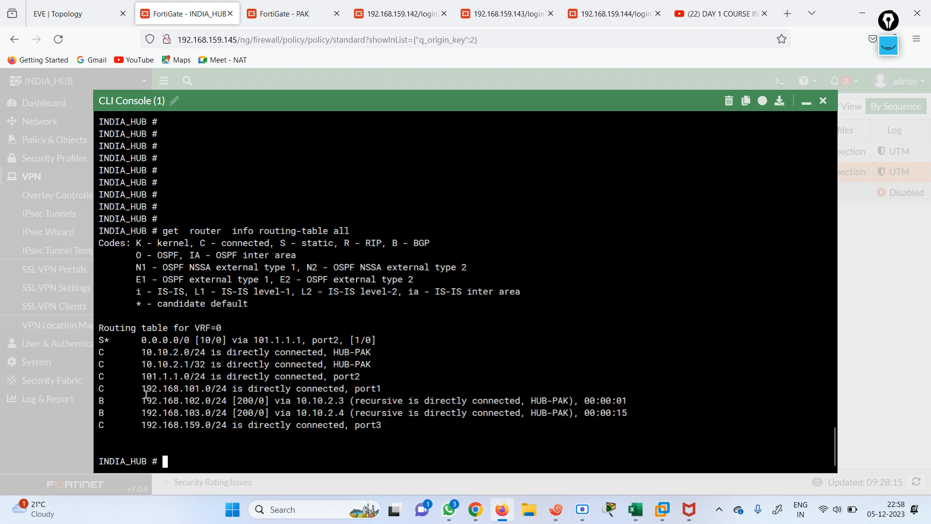
Keep rerunning until BGP routes to 192.168.104.0 and 192.168.105.0 appear, then minimize the console
{"action": "left_click_drag", "start_coordinate": [137, 388], "coordinate": [315, 413]}
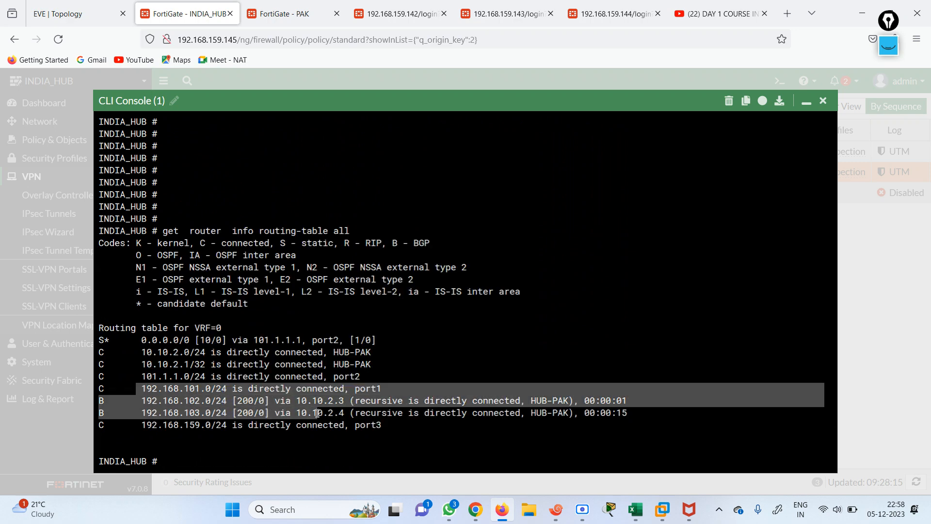
{"action": "left_click", "coordinate": [249, 439]}
{"action": "key", "text": "Up"}
{"action": "key", "text": "Return"}
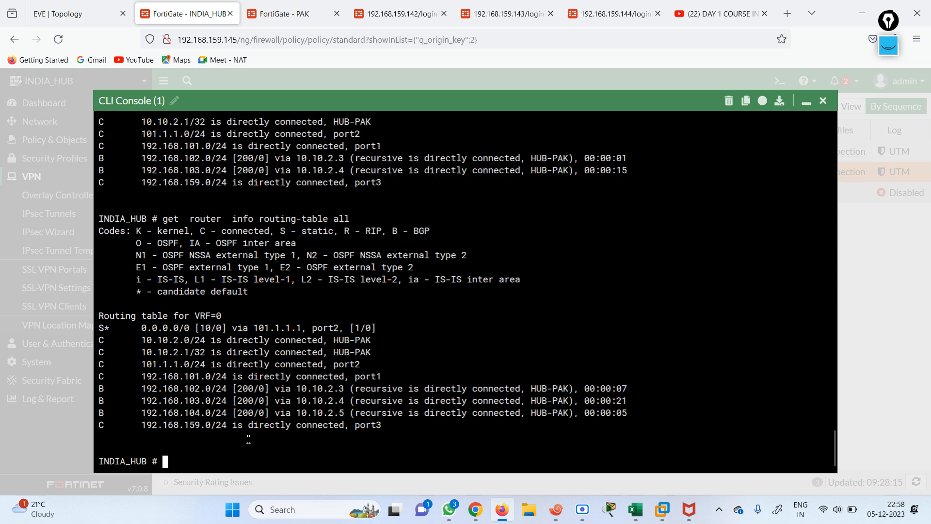
{"action": "left_click_drag", "start_coordinate": [141, 410], "coordinate": [235, 426]}
{"action": "left_click", "coordinate": [263, 445]}
{"action": "key", "text": "Up"}
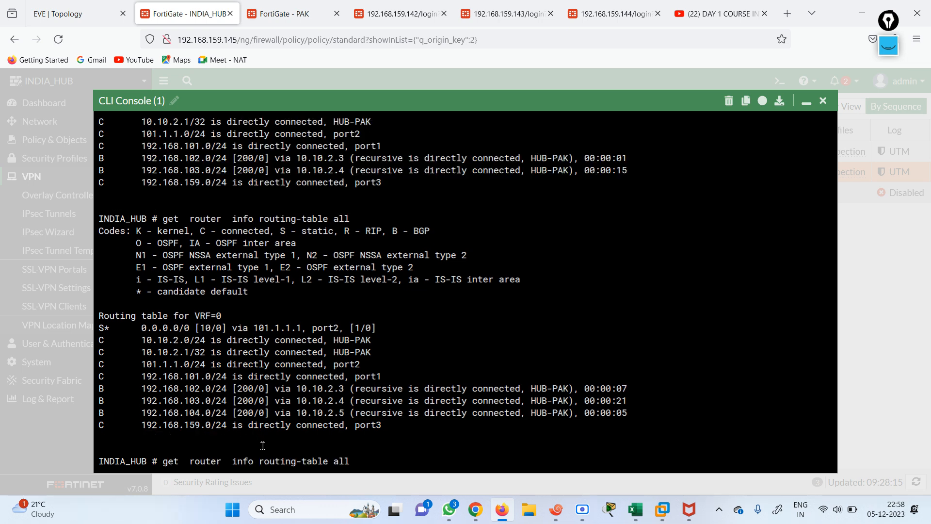
{"action": "key", "text": "Return"}
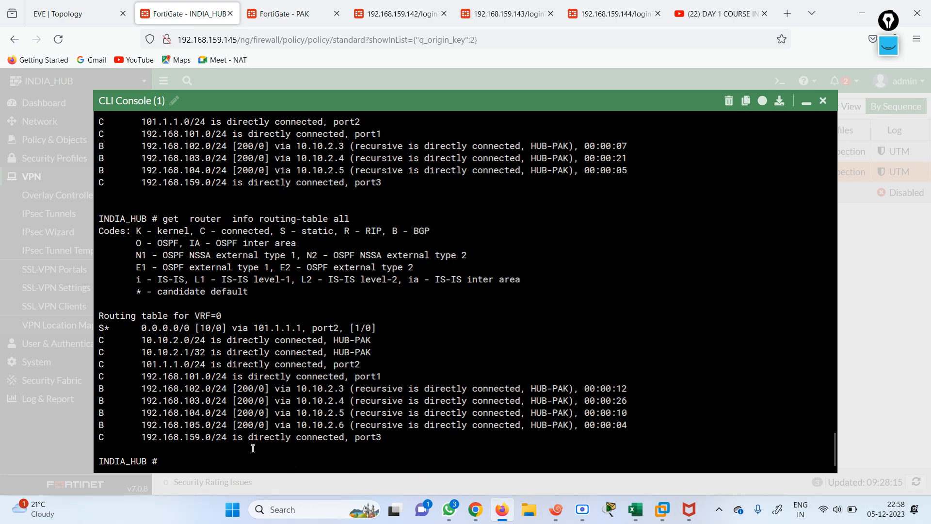
{"action": "left_click_drag", "start_coordinate": [148, 424], "coordinate": [318, 413]}
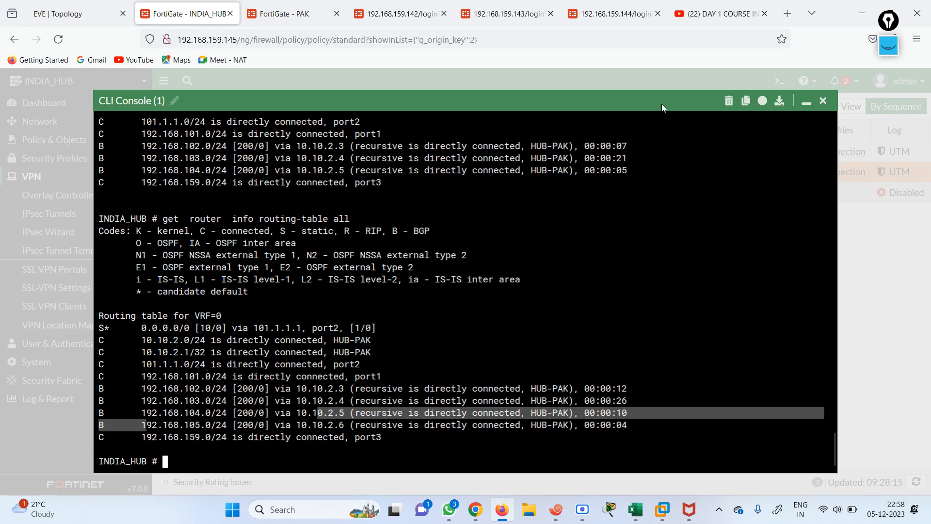
{"action": "left_click", "coordinate": [806, 102]}
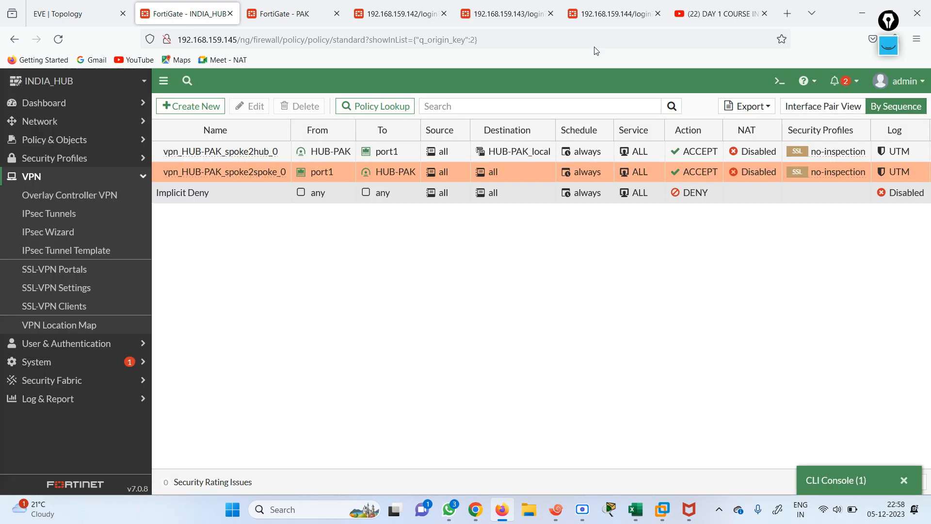
In the PAK LOCAL router session, run ping 192.168.104.100
{"action": "left_click", "coordinate": [81, 17]}
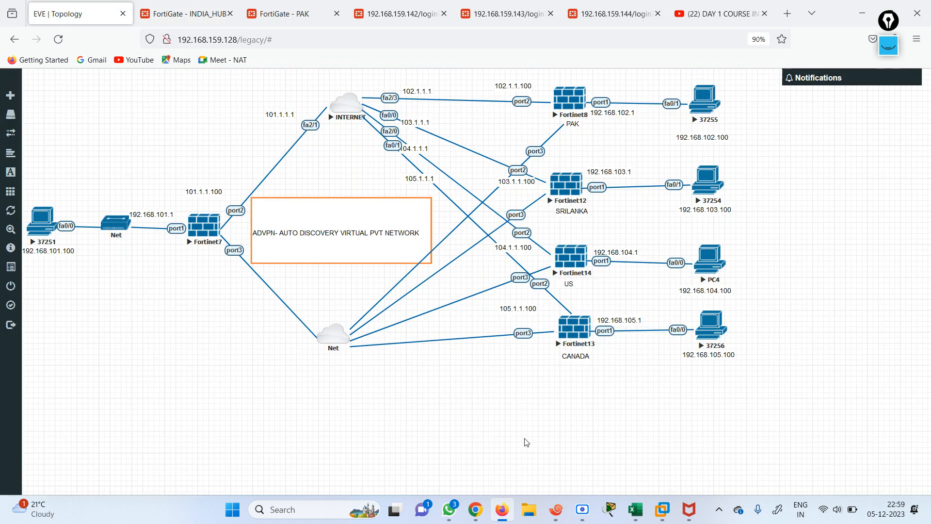
{"action": "left_click", "coordinate": [483, 477]}
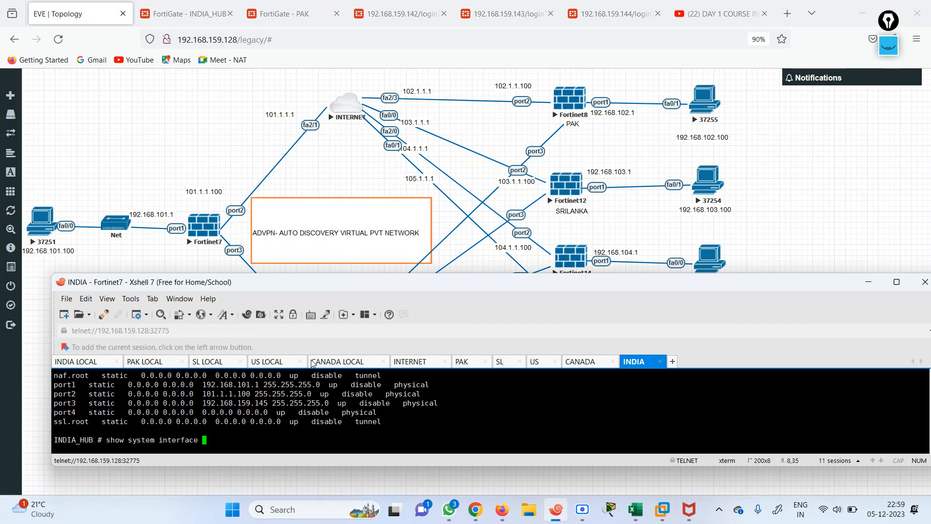
{"action": "left_click", "coordinate": [155, 364]}
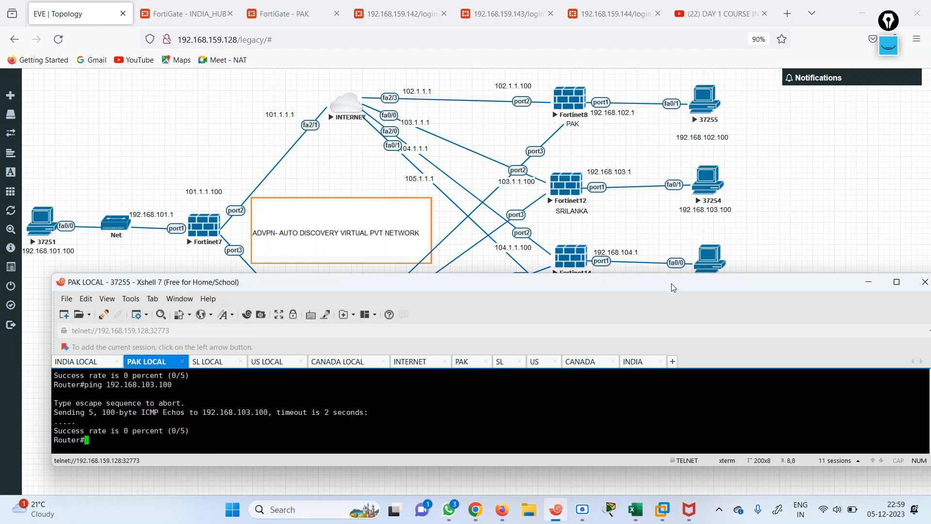
{"action": "left_click_drag", "start_coordinate": [650, 285], "coordinate": [675, 269]}
{"action": "type", "text": "ping 192.168.10"}
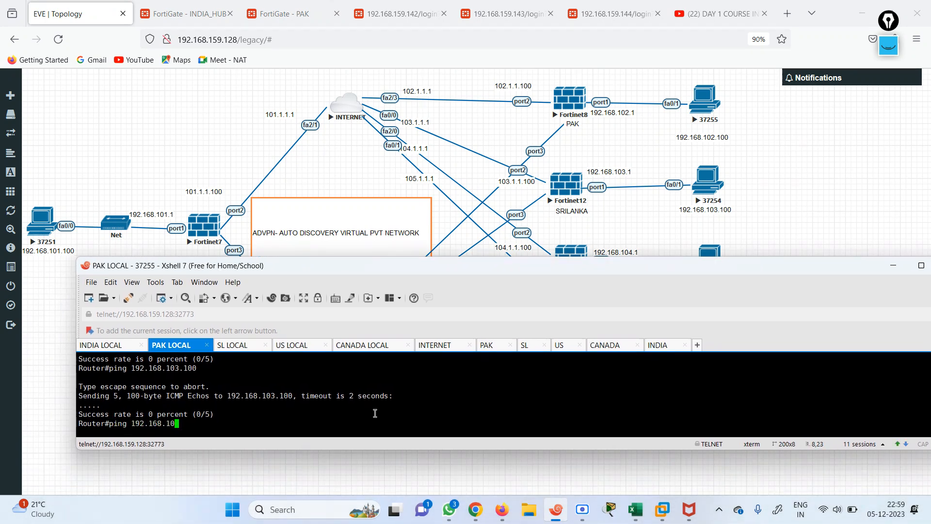
{"action": "type", "text": "4.100"}
{"action": "key", "text": "Return"}
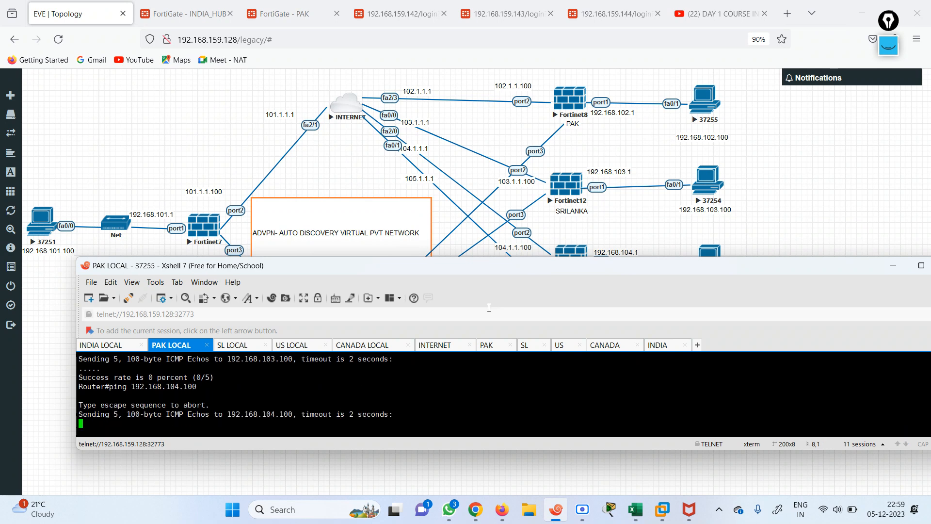
{"action": "left_click_drag", "start_coordinate": [452, 267], "coordinate": [421, 282]}
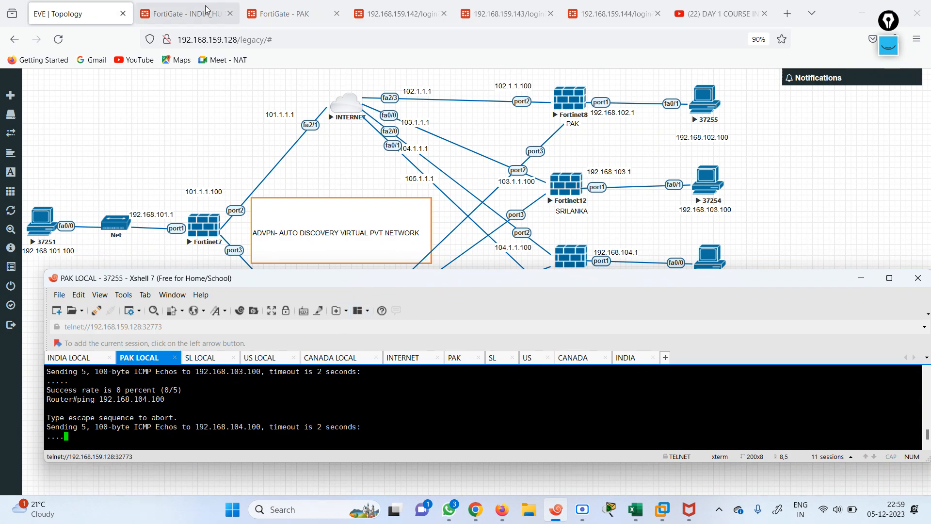
Repeat the ping to 192.168.104.100 twice, then ping gateway 192.168.104.1; all fail at 0/5
{"action": "left_click", "coordinate": [257, 14]}
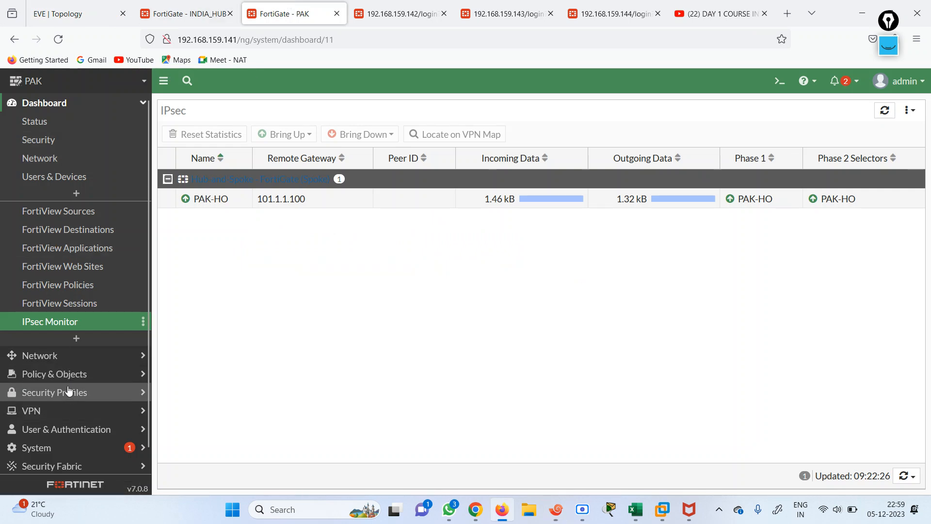
{"action": "left_click", "coordinate": [556, 510]}
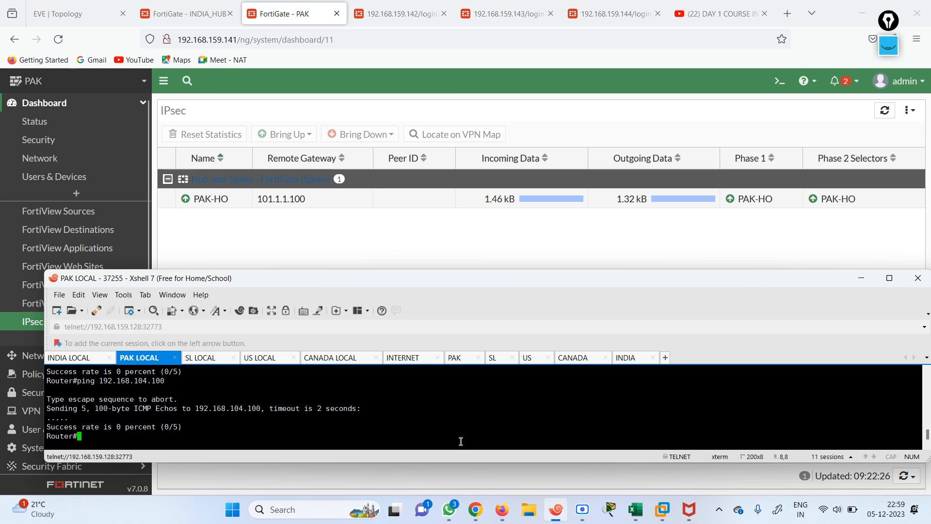
{"action": "key", "text": "Up"}
{"action": "key", "text": "Return"}
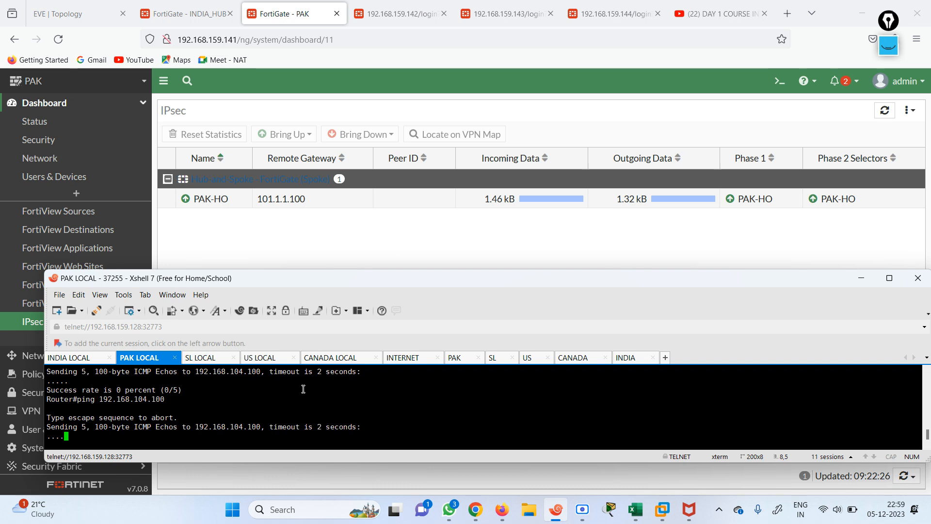
{"action": "key", "text": "Up"}
{"action": "key", "text": "Return"}
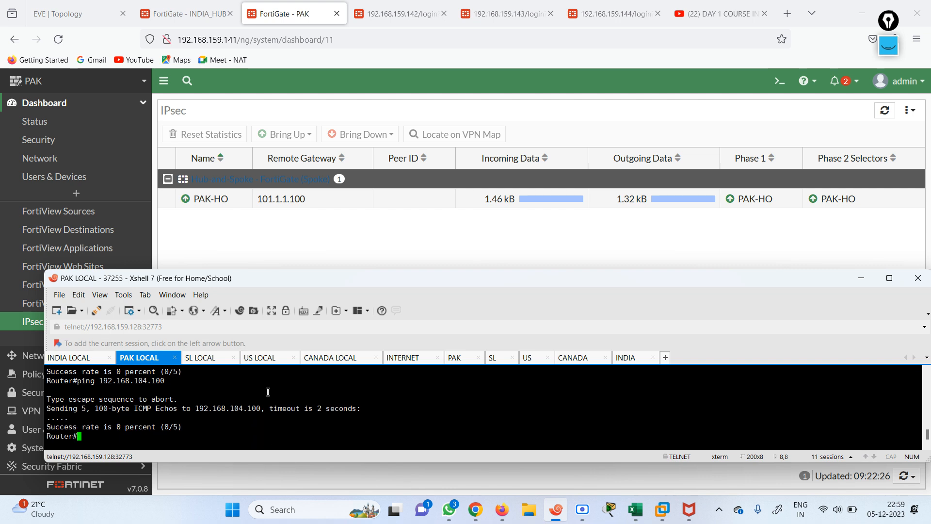
{"action": "key", "text": "Up"}
{"action": "key", "text": "BackSpace"}
{"action": "key", "text": "BackSpace"}
{"action": "key", "text": "Return"}
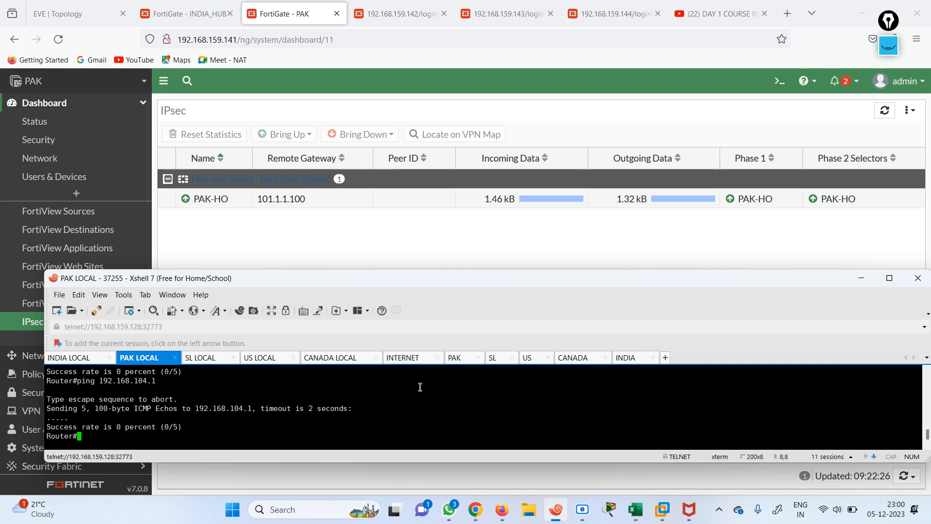
Review the PAK FortiGate's Firewall Policy list
{"action": "left_click", "coordinate": [85, 9]}
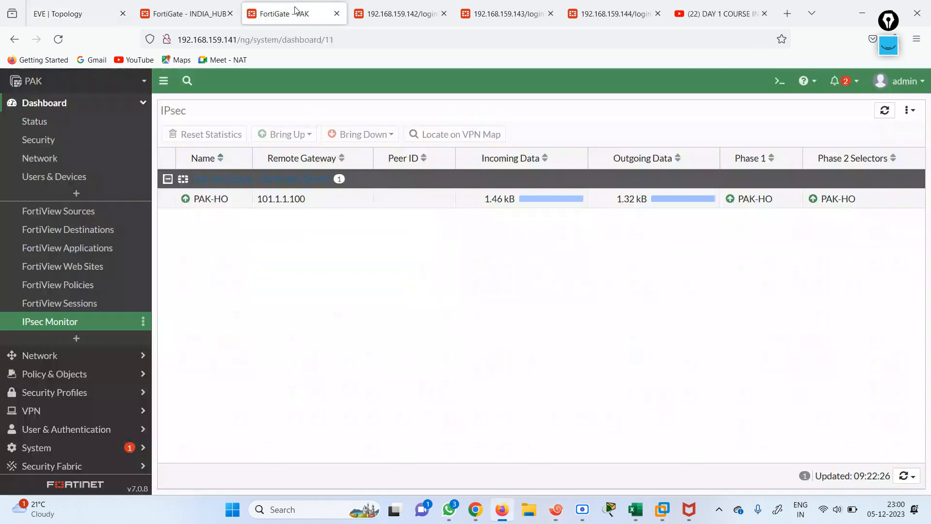
{"action": "left_click", "coordinate": [295, 12]}
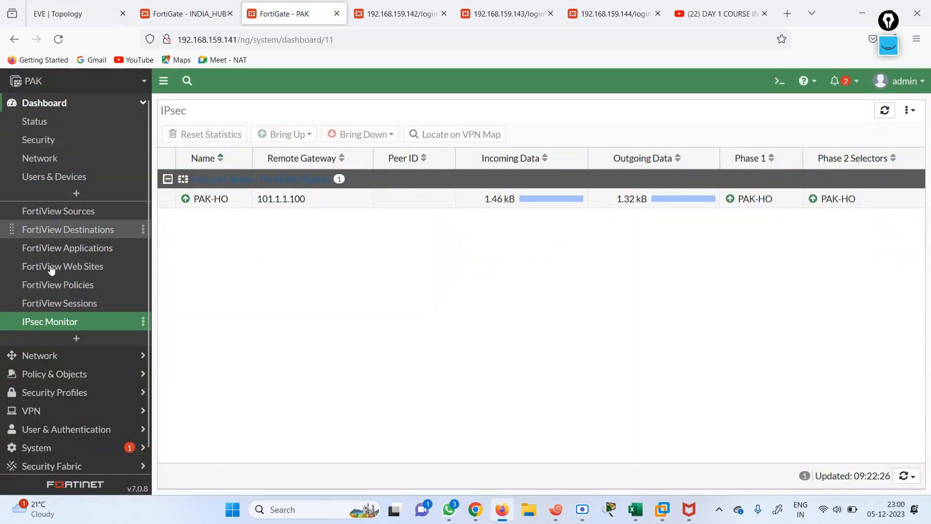
{"action": "left_click", "coordinate": [67, 378]}
{"action": "left_click", "coordinate": [59, 158]}
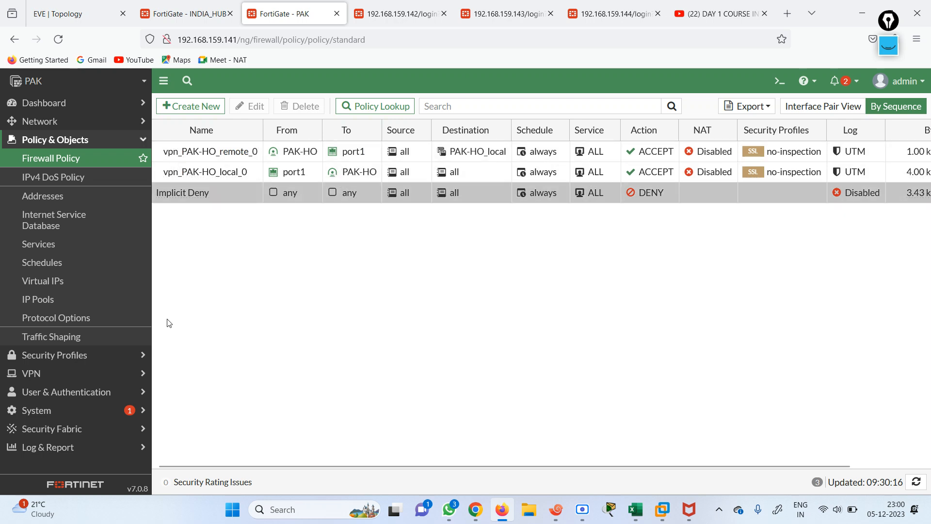
Check the PAK interfaces and port3 settings, then view the IPsec Tunnels list
{"action": "left_click", "coordinate": [41, 121]}
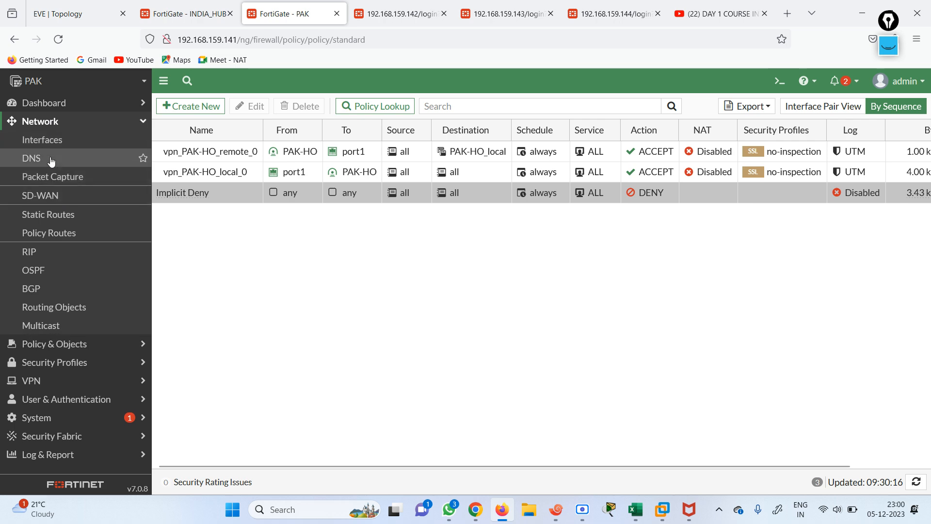
{"action": "left_click", "coordinate": [48, 140]}
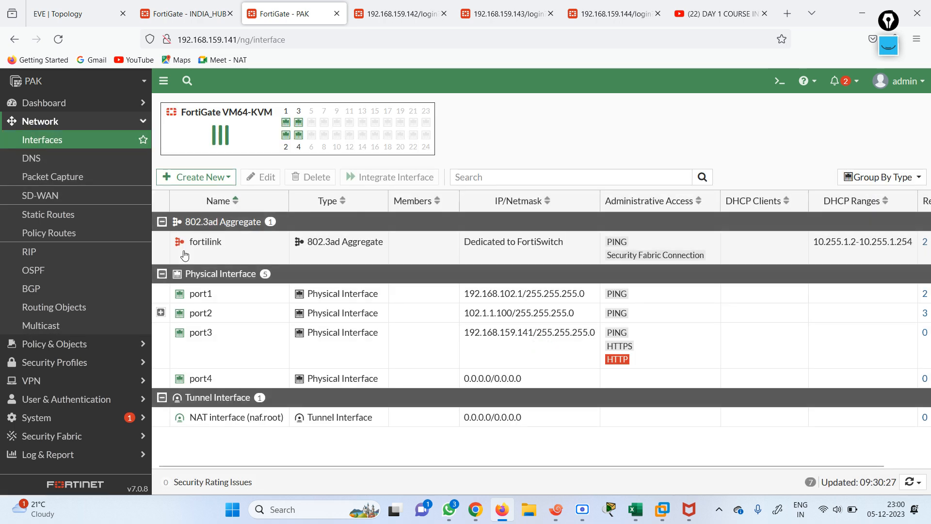
{"action": "double_click", "coordinate": [260, 349]}
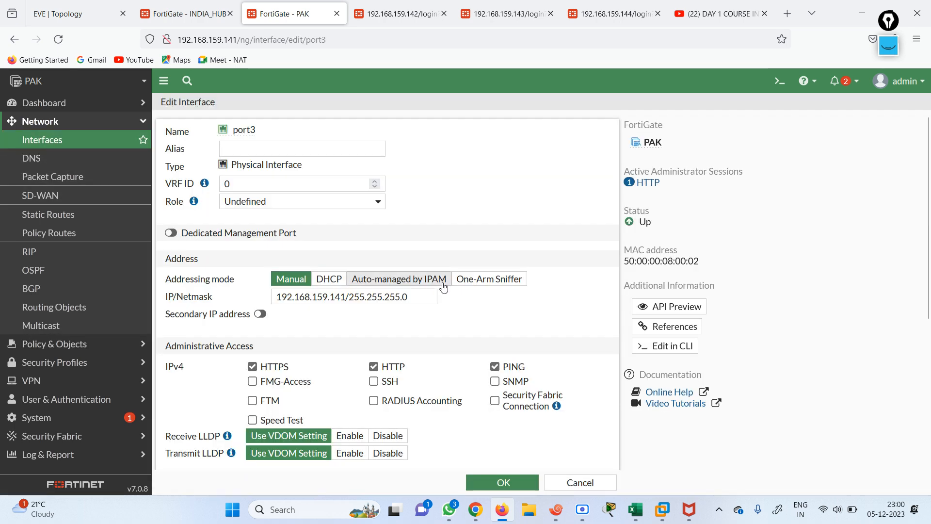
{"action": "left_click", "coordinate": [509, 482]}
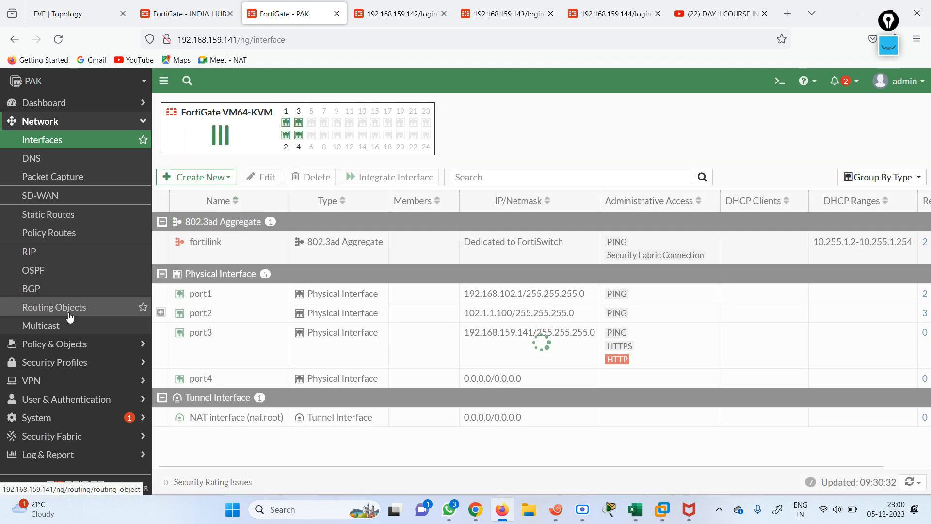
{"action": "left_click", "coordinate": [59, 383]}
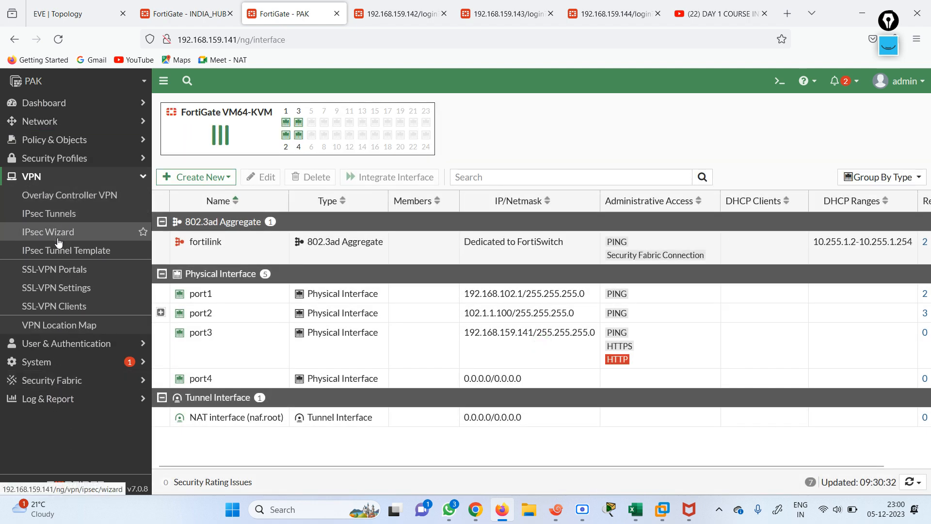
{"action": "left_click", "coordinate": [73, 221]}
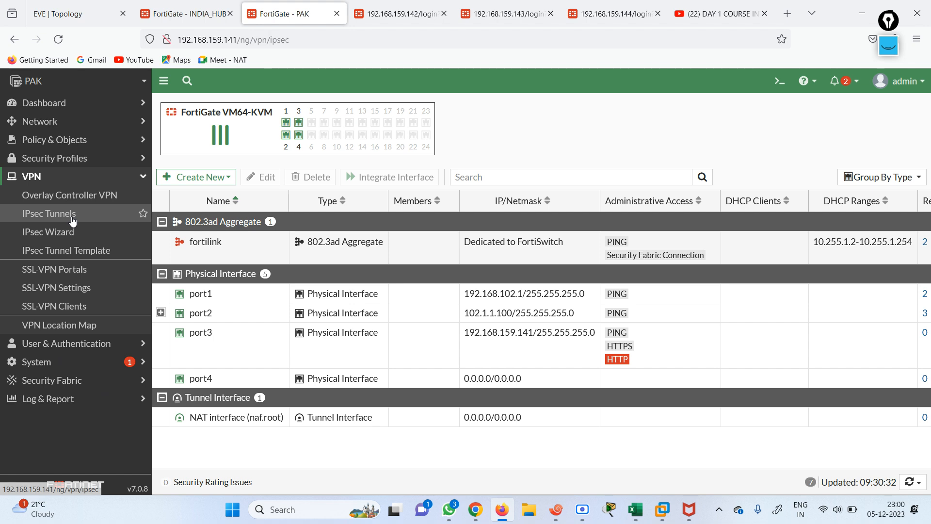
In the PAK CLI Console, use ? to explore options and run get ipsec tunnel
{"action": "left_click", "coordinate": [779, 82]}
{"action": "type", "text": "sh"}
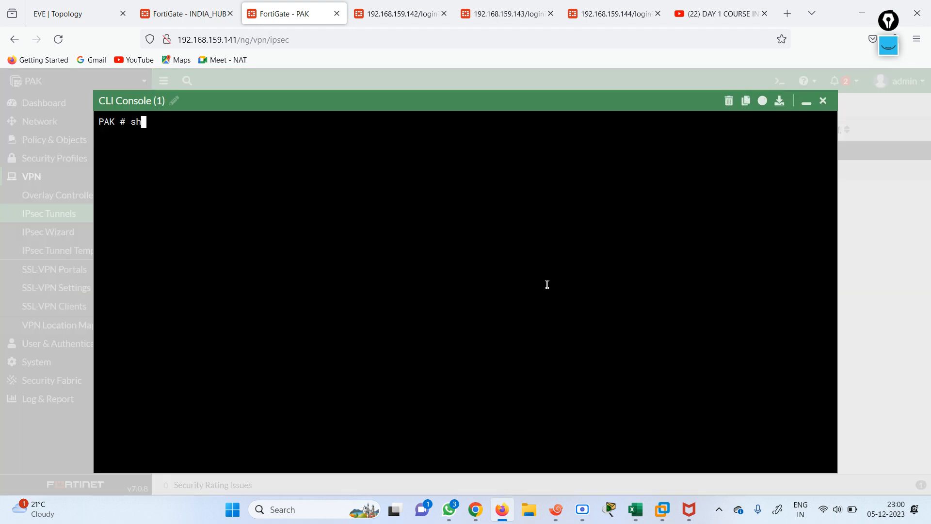
{"action": "type", "text": "ow ipse"}
{"action": "key", "text": "BackSpace"}
{"action": "key", "text": "BackSpace"}
{"action": "key", "text": "BackSpace"}
{"action": "key", "text": "BackSpace"}
{"action": "key", "text": "BackSpace"}
{"action": "key", "text": "BackSpace"}
{"action": "key", "text": "BackSpace"}
{"action": "key", "text": "BackSpace"}
{"action": "key", "text": "BackSpace"}
{"action": "type", "text": "get router info"}
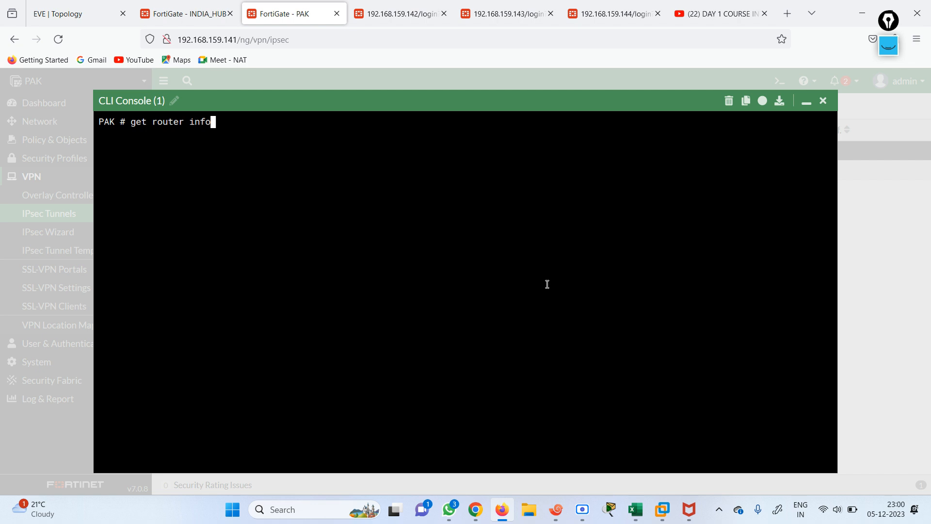
{"action": "key", "text": "BackSpace"}
{"action": "key", "text": "BackSpace"}
{"action": "key", "text": "BackSpace"}
{"action": "key", "text": "BackSpace"}
{"action": "key", "text": "BackSpace"}
{"action": "key", "text": "BackSpace"}
{"action": "key", "text": "BackSpace"}
{"action": "key", "text": "BackSpace"}
{"action": "key", "text": "BackSpace"}
{"action": "key", "text": "BackSpace"}
{"action": "key", "text": "BackSpace"}
{"action": "type", "text": "ipsec de"}
{"action": "key", "text": "BackSpace"}
{"action": "key", "text": "BackSpace"}
{"action": "type", "text": "?"}
{"action": "type", "text": "tunnel"}
{"action": "key", "text": "Return"}
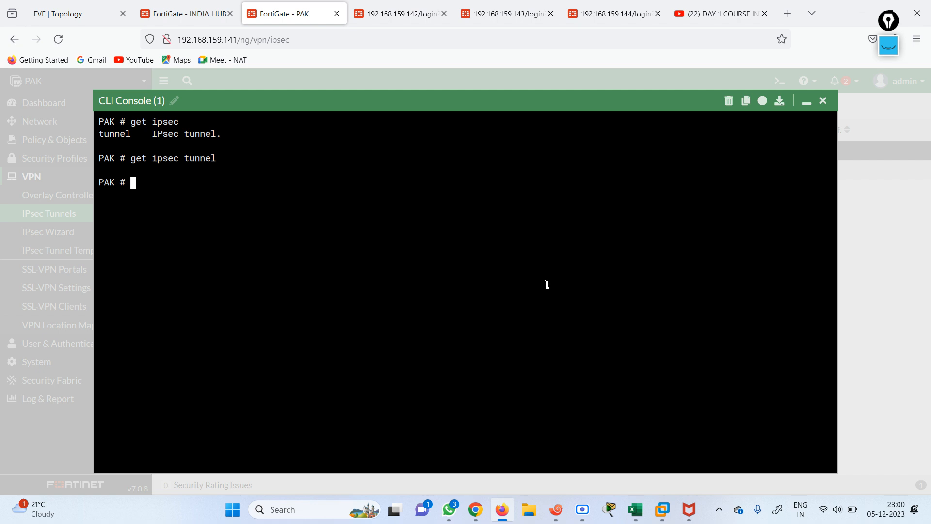
{"action": "type", "text": "show"}
{"action": "key", "text": "BackSpace"}
{"action": "key", "text": "BackSpace"}
{"action": "key", "text": "BackSpace"}
{"action": "key", "text": "BackSpace"}
{"action": "key", "text": "BackSpace"}
{"action": "key", "text": "BackSpace"}
Close the console and rerun the recent YouTube search for the firewallcafe channel, closing the mini-player
{"action": "left_click", "coordinate": [823, 100]}
{"action": "left_click", "coordinate": [73, 5]}
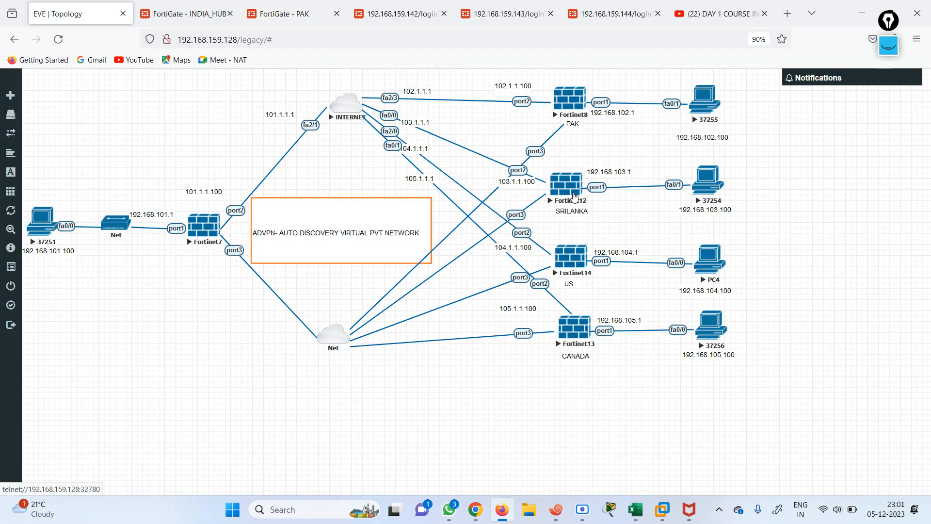
{"action": "left_click", "coordinate": [724, 18]}
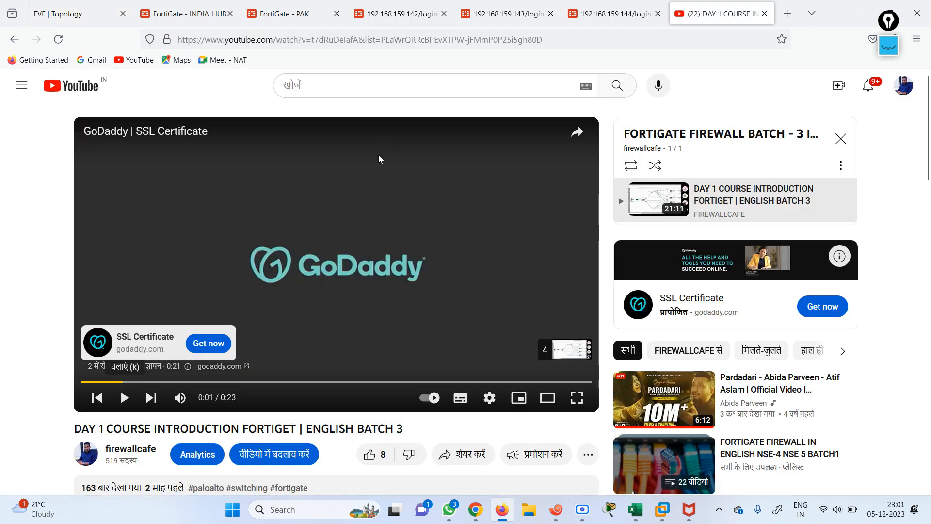
{"action": "left_click", "coordinate": [314, 85]}
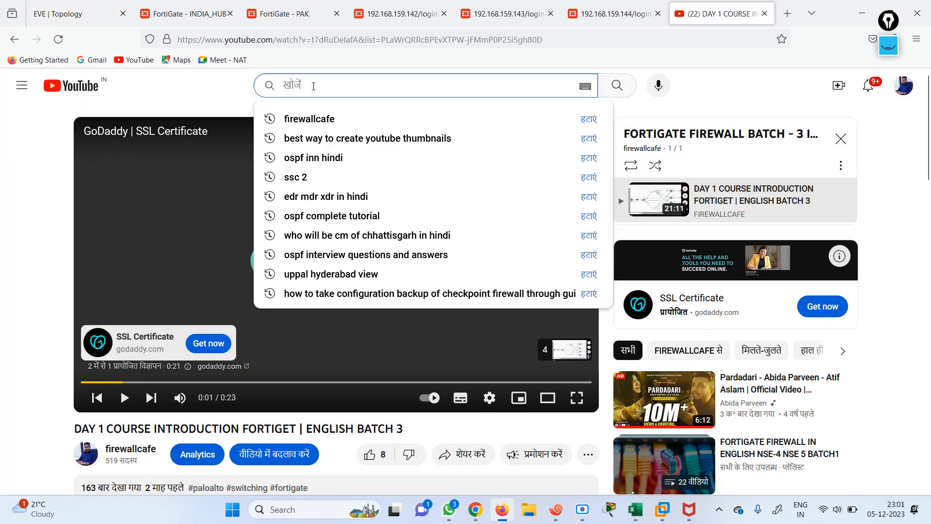
{"action": "left_click", "coordinate": [310, 119]}
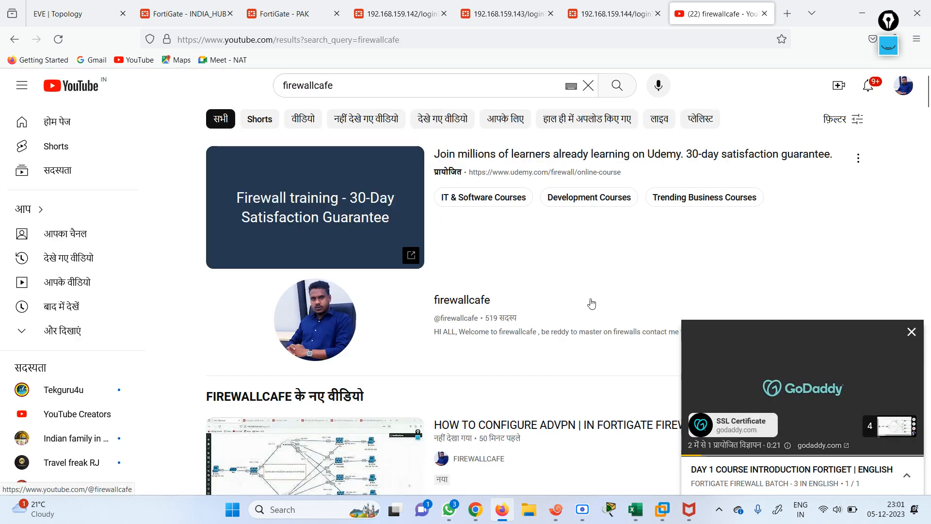
{"action": "left_click", "coordinate": [912, 332]}
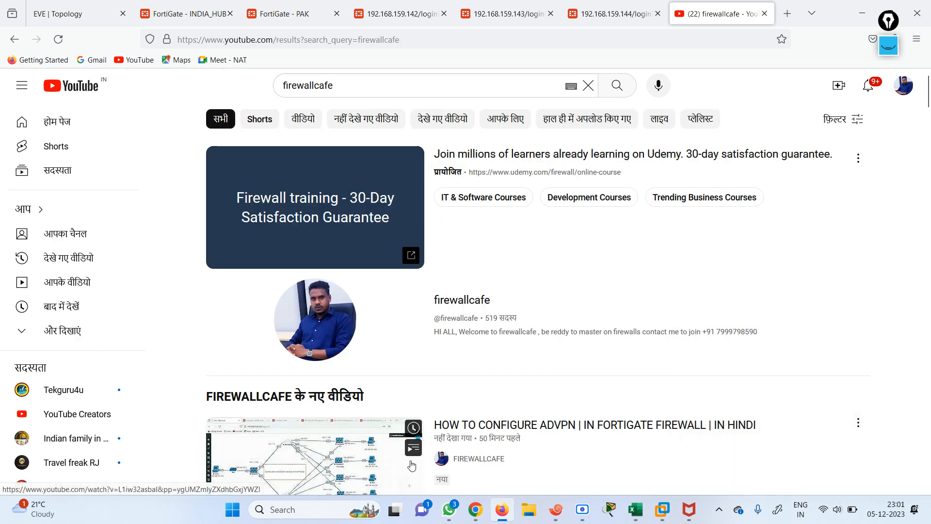
{"action": "mouse_move", "coordinate": [929, 96]}
{"action": "left_mouse_down"}
{"action": "mouse_move", "coordinate": [928, 130]}
{"action": "mouse_move", "coordinate": [928, 110]}
{"action": "left_mouse_up"}
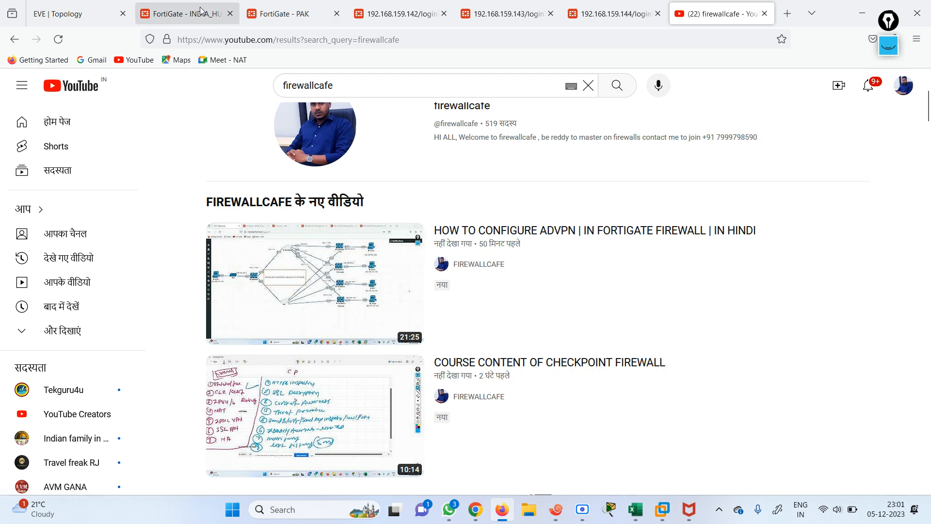
Cycle through the INDIA_HUB, PAK and 192.168.159.142/143 firewall tabs, ending on the EVE topology
{"action": "left_click", "coordinate": [85, 10]}
{"action": "left_click", "coordinate": [186, 14]}
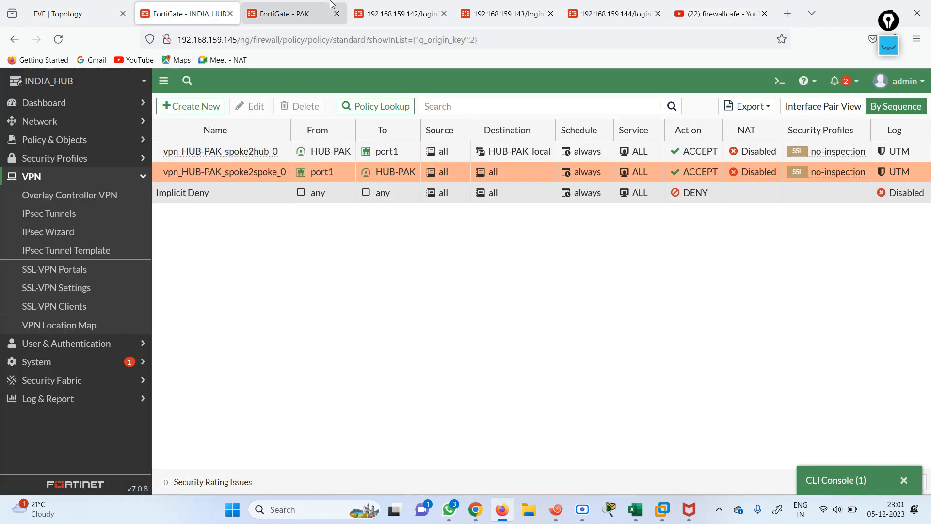
{"action": "left_click", "coordinate": [307, 14]}
{"action": "left_click", "coordinate": [388, 14]}
{"action": "left_click", "coordinate": [485, 11]}
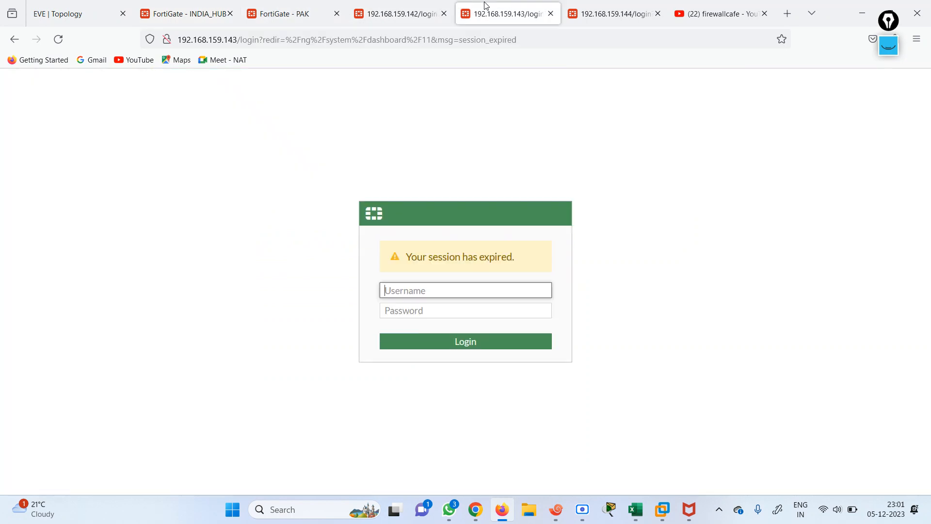
{"action": "left_click", "coordinate": [293, 10]}
{"action": "left_click", "coordinate": [186, 14]}
{"action": "left_click", "coordinate": [78, 14]}
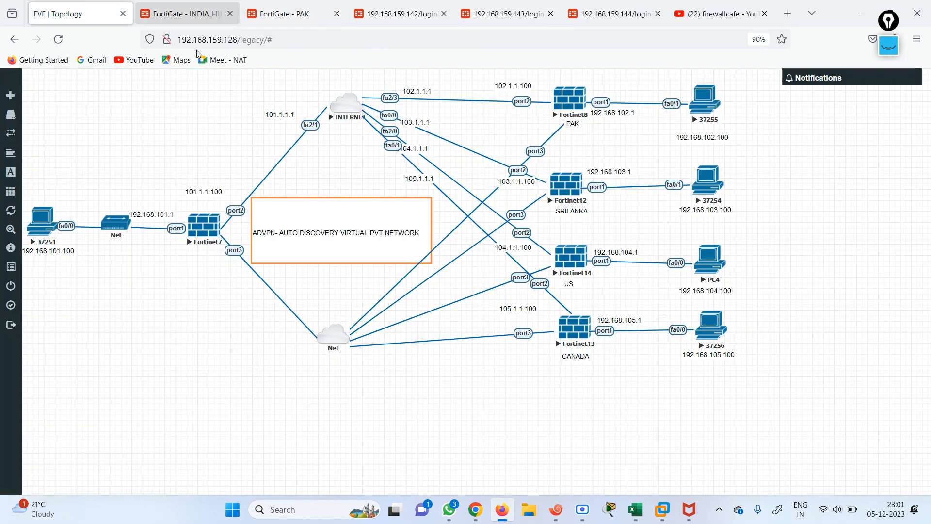